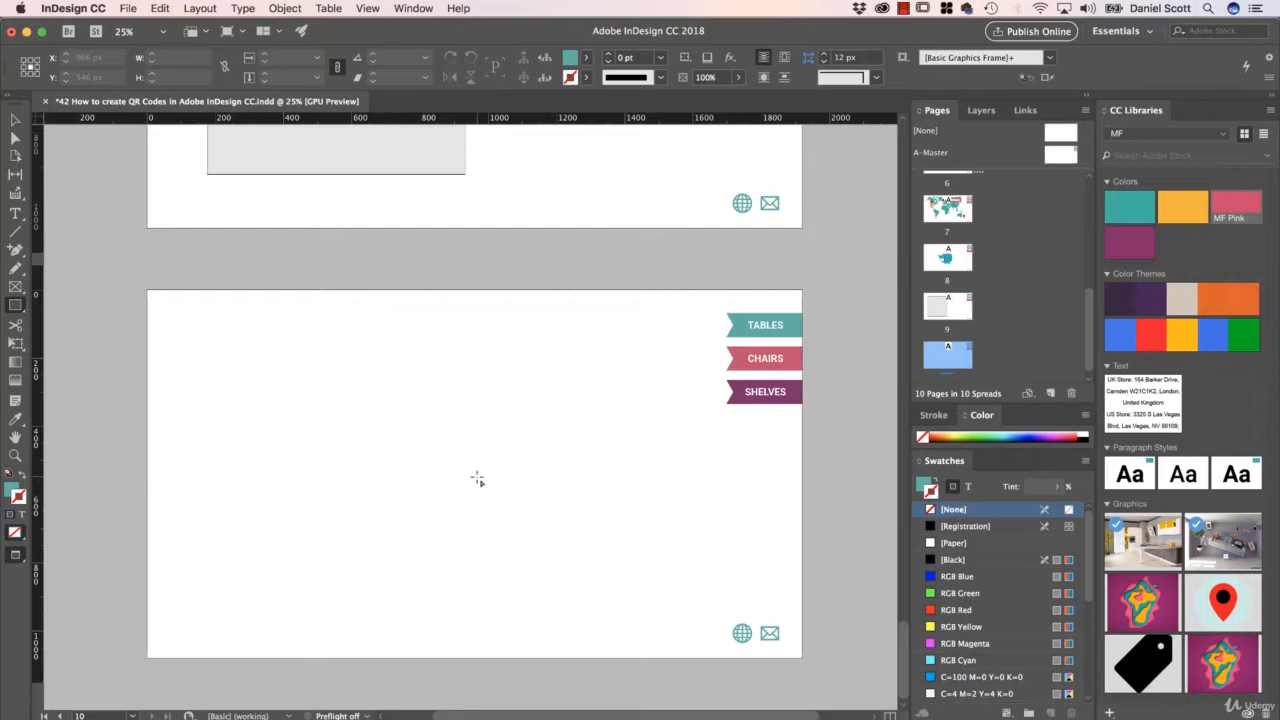
Switch to Chrome and look through the free cheat sheets and posters on the Bring Your Own Laptop resources page
key(super+Tab)
key(Tab)
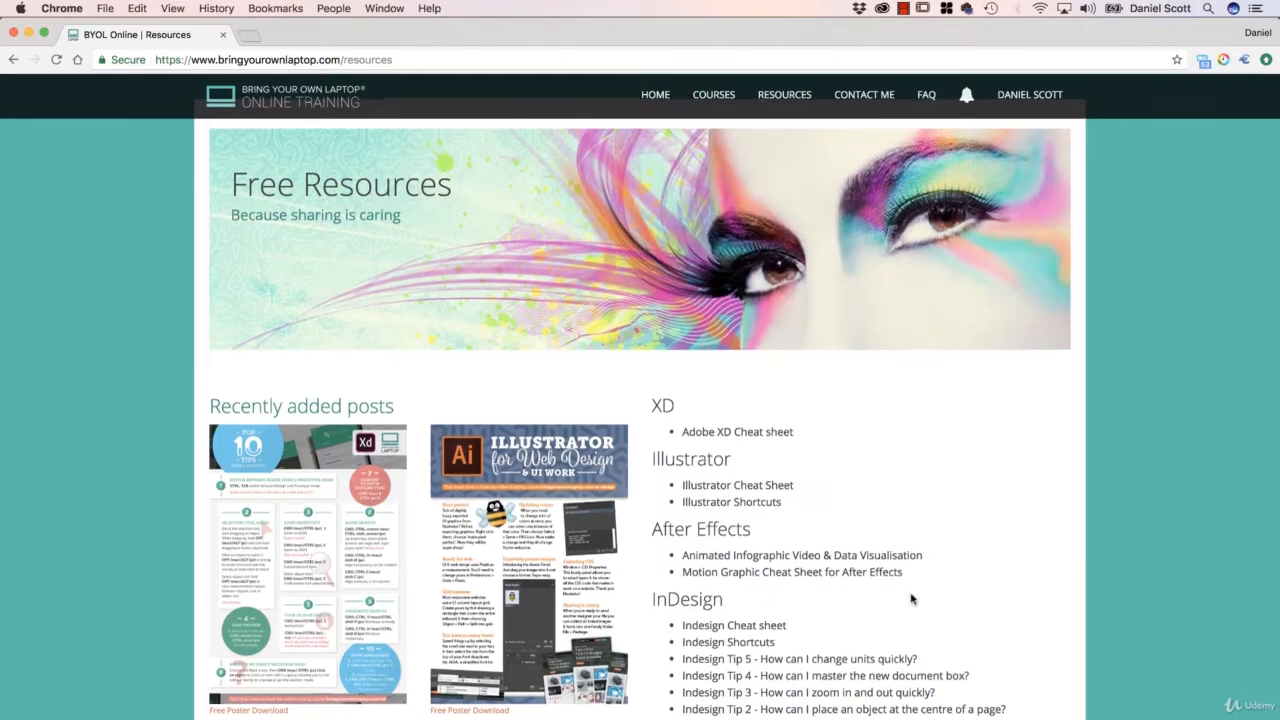
scroll(912, 598, down, 3)
scroll(912, 598, down, 5)
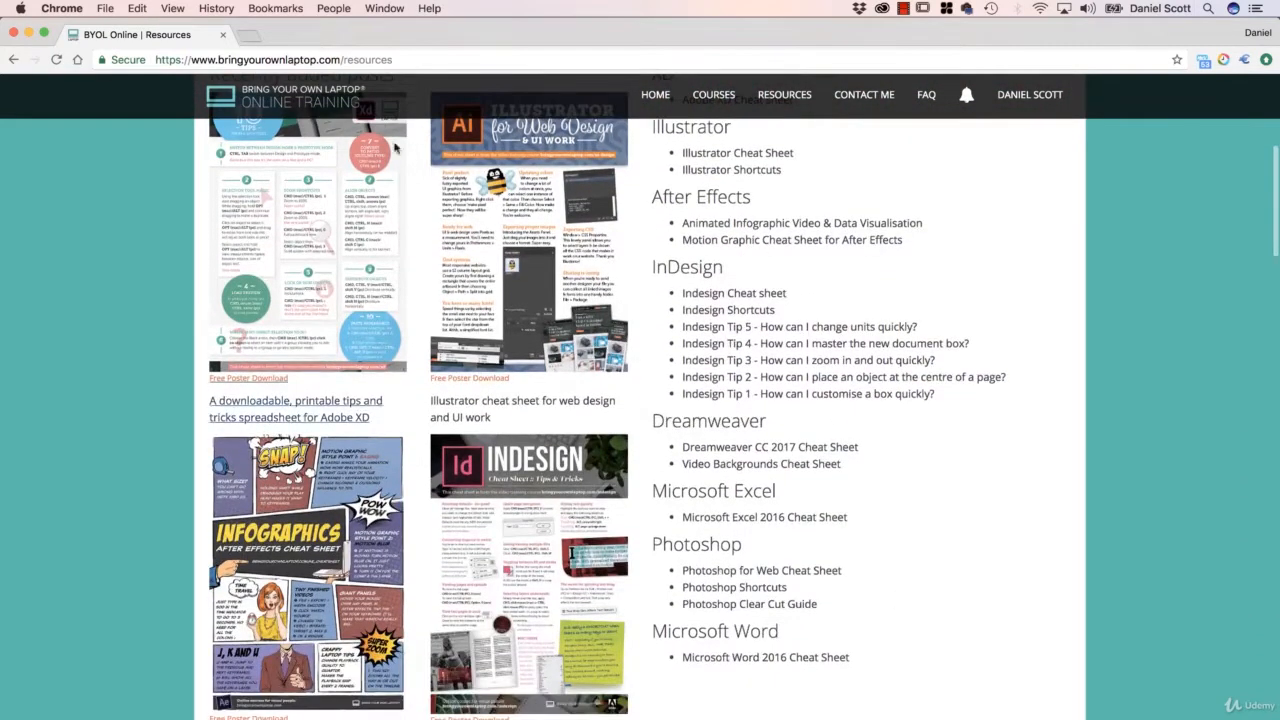
scroll(464, 537, down, 15)
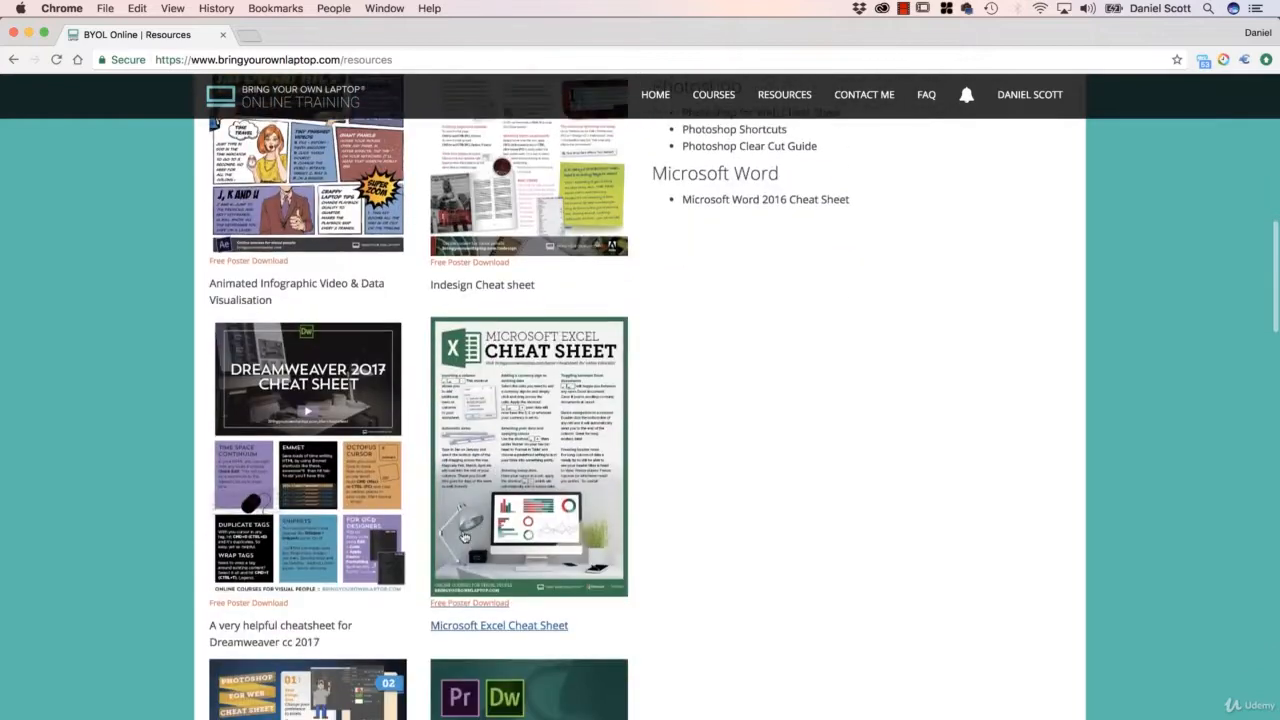
scroll(464, 537, down, 5)
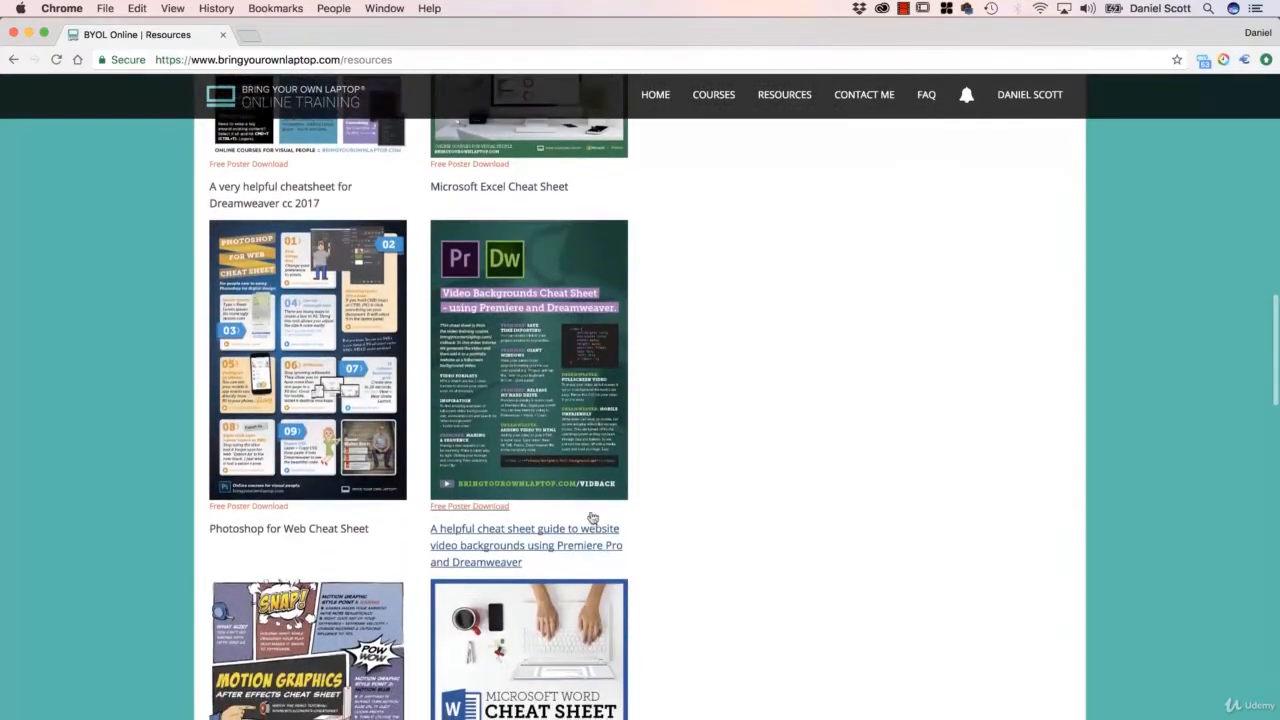
scroll(740, 454, up, 12)
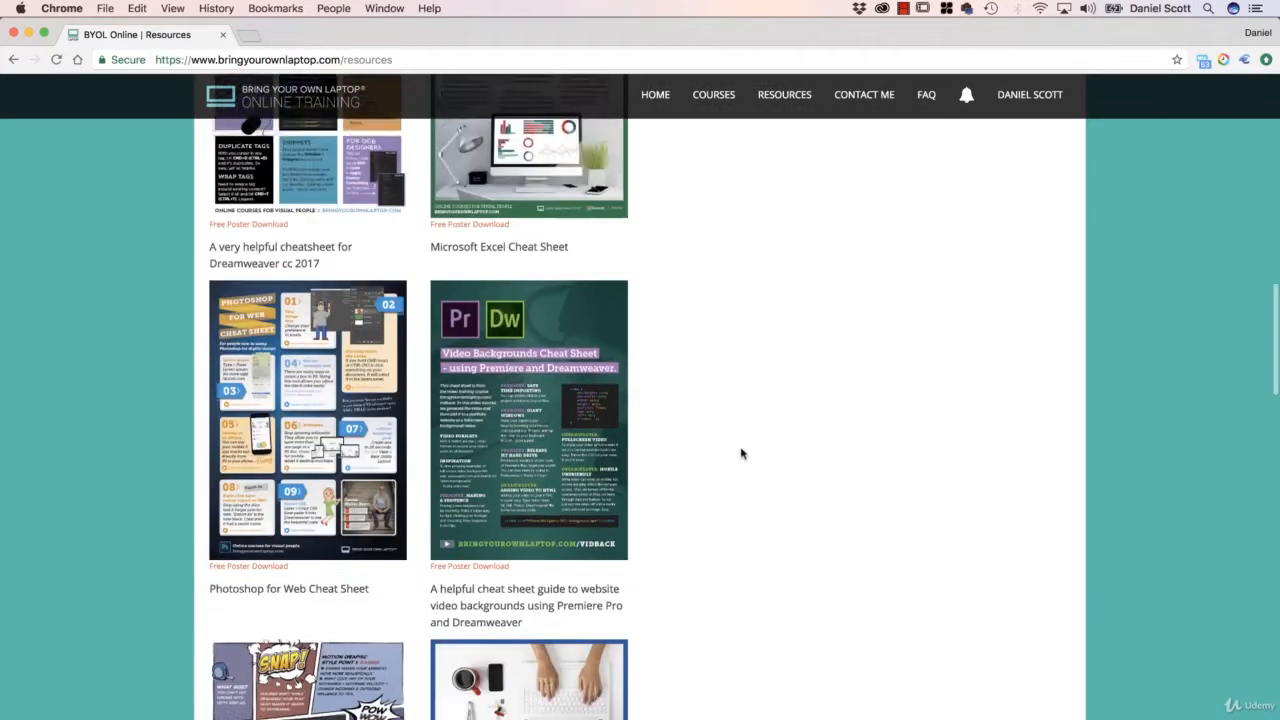
scroll(740, 454, up, 9)
scroll(600, 440, down, 5)
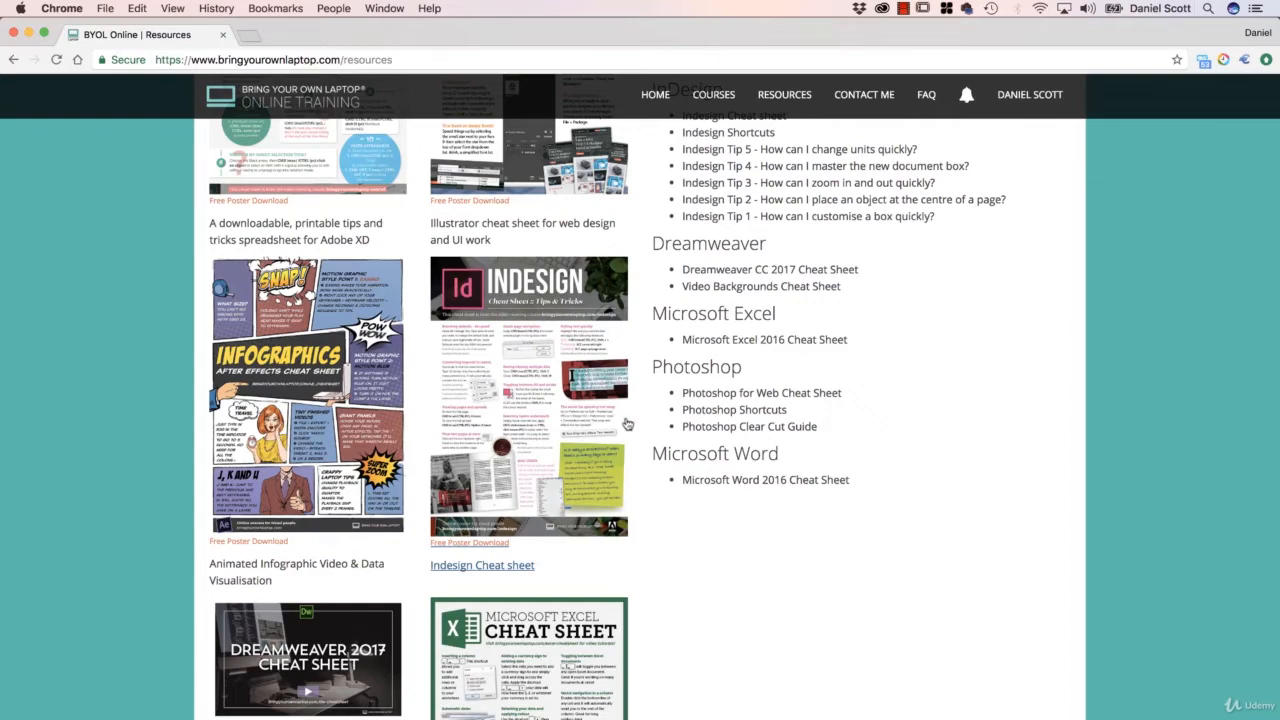
scroll(627, 424, down, 10)
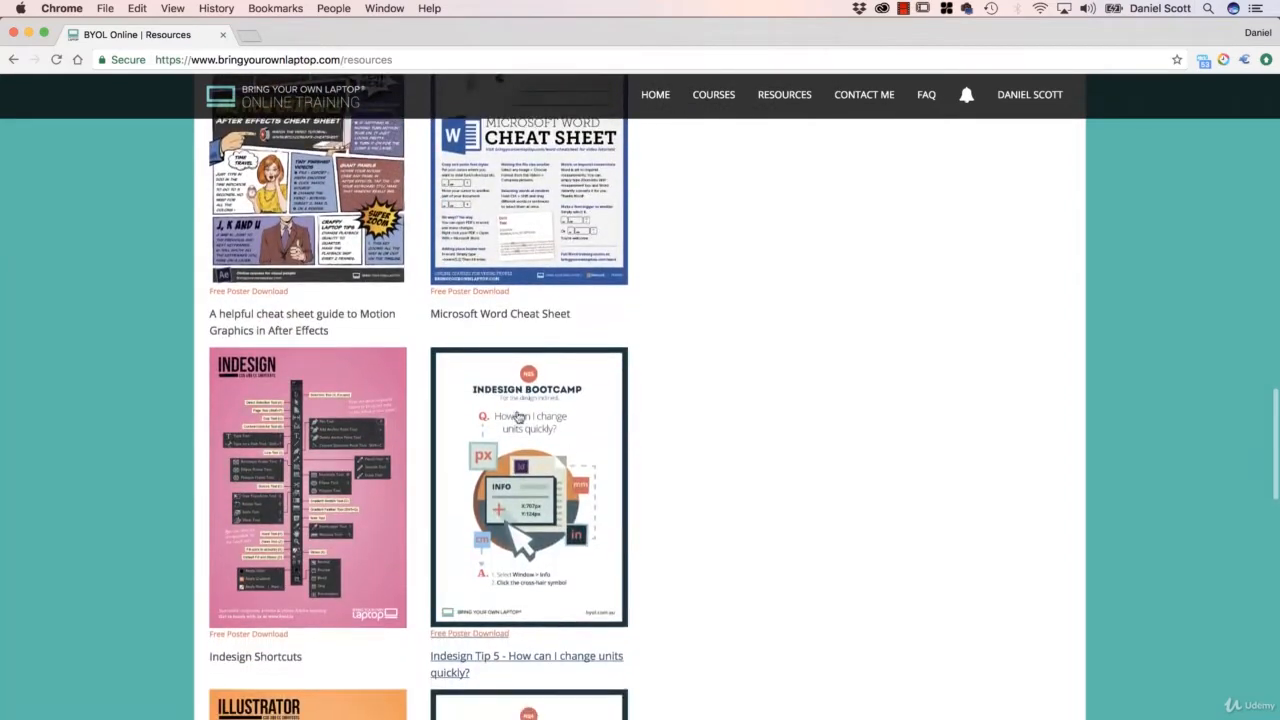
scroll(523, 423, down, 3)
scroll(365, 290, up, 2)
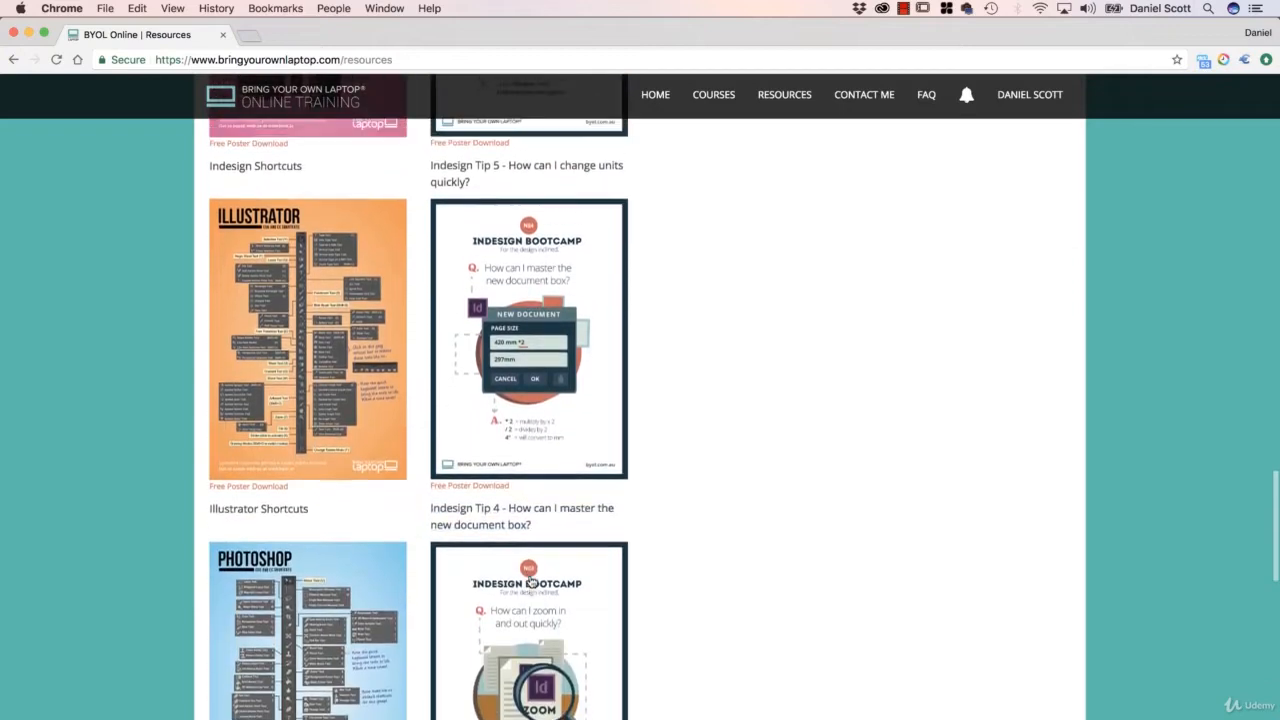
scroll(365, 290, up, 6)
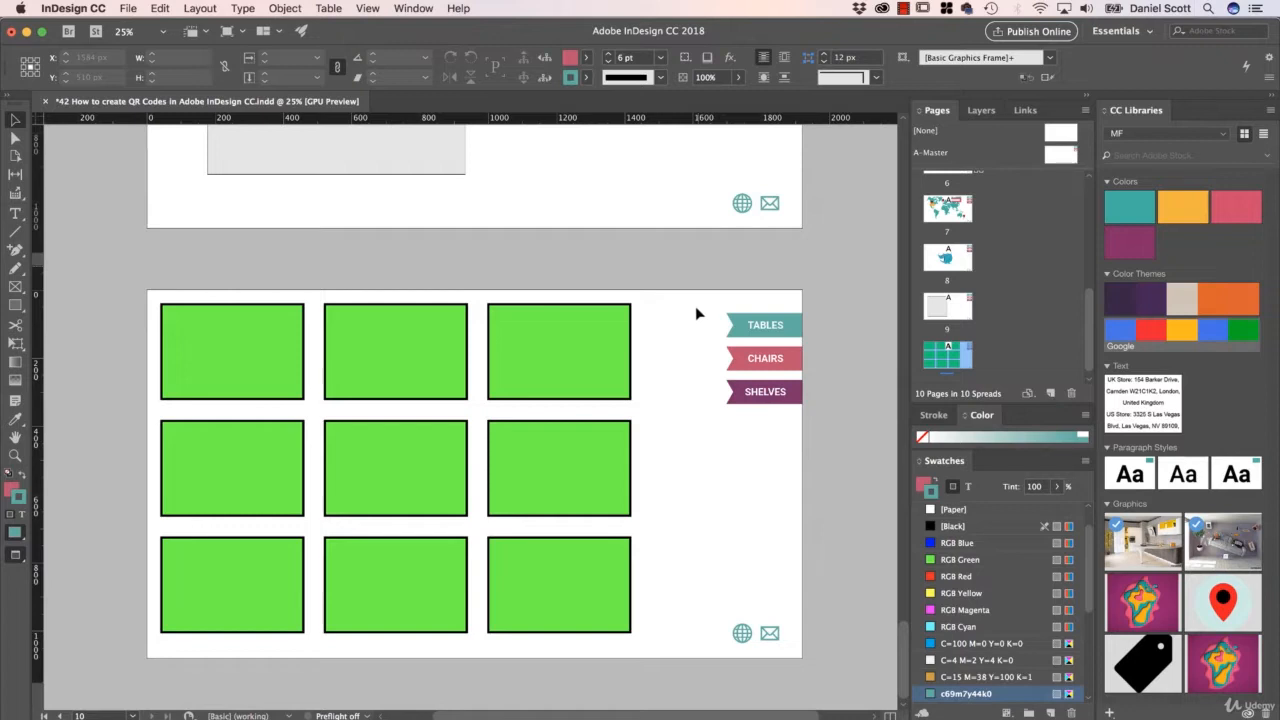
Select the green rectangle at the right end of the grid's upper row and alternate the active colour between its fill and stroke
click(560, 377)
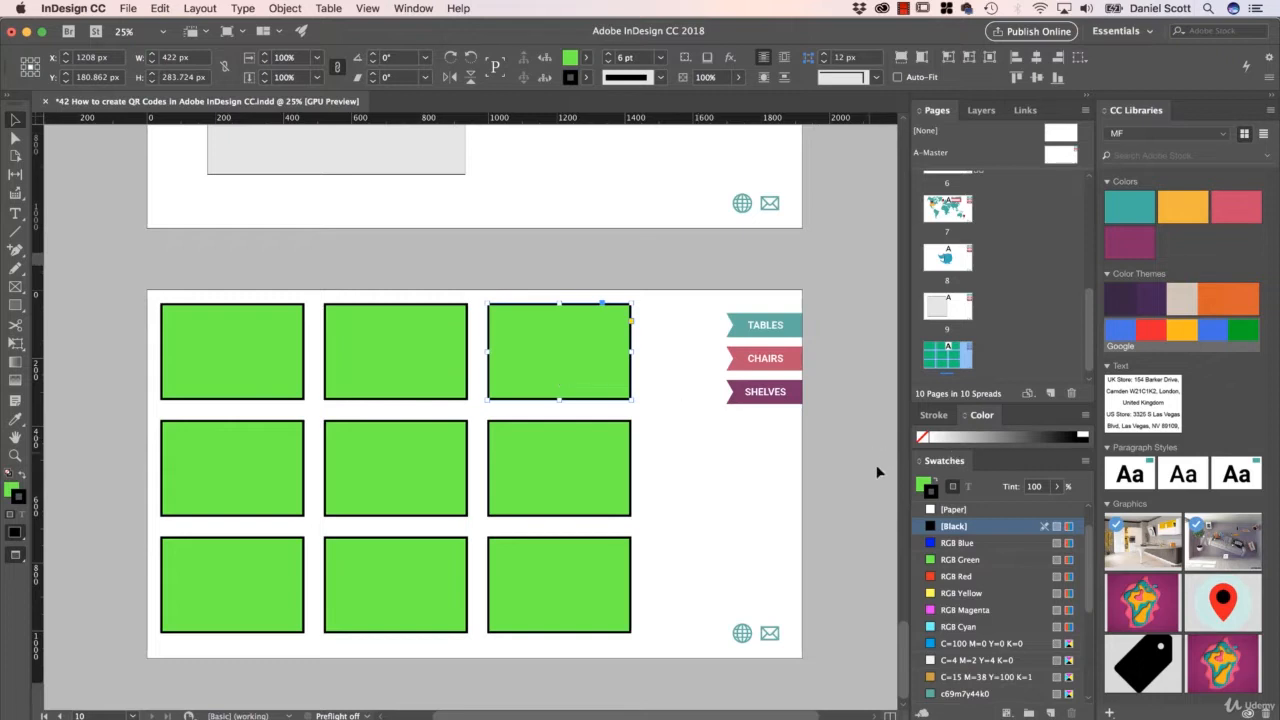
click(925, 488)
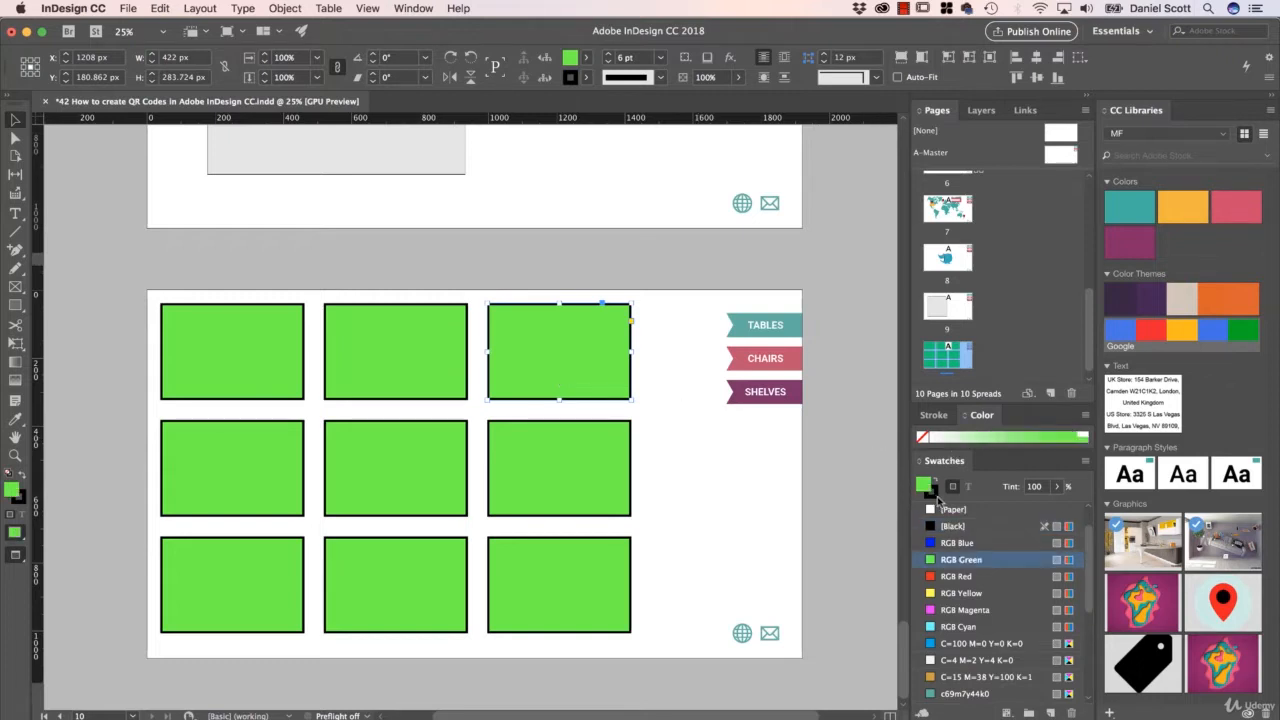
click(931, 492)
click(925, 486)
key(x)
key(x)
key(x)
key(x)
key(x)
key(x)
key(x)
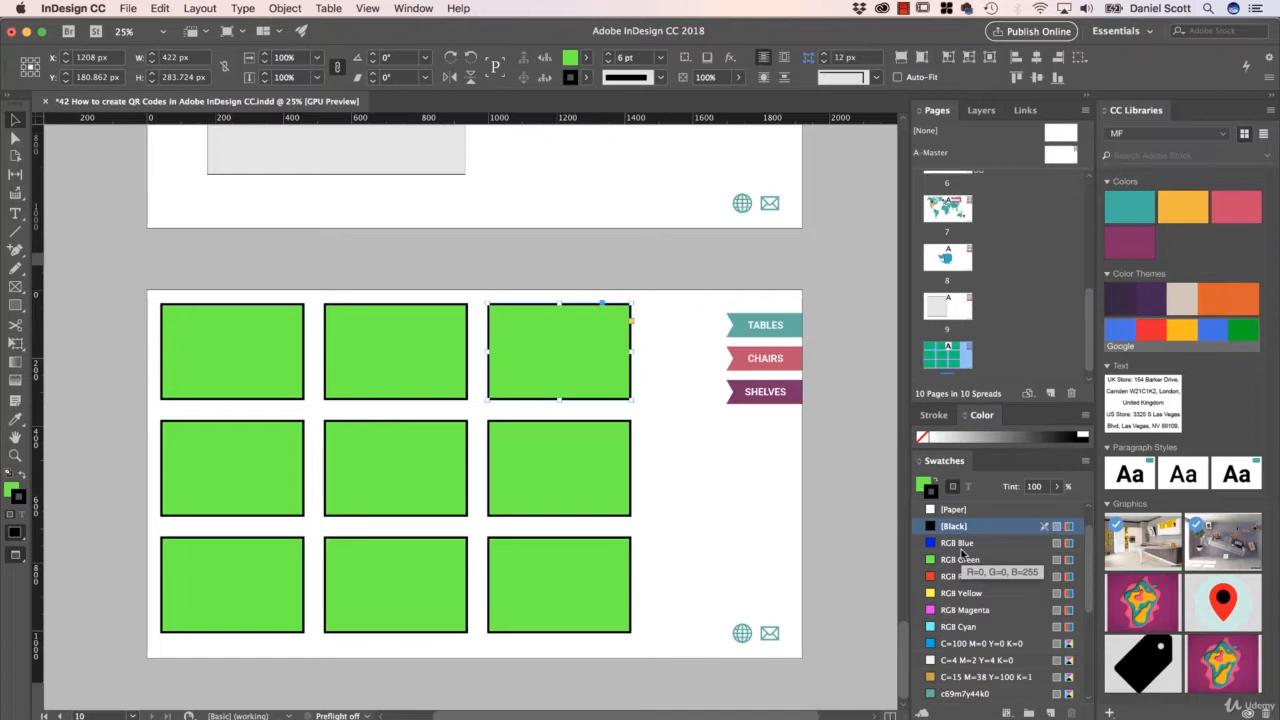
Give the selected rectangle an RGB Red fill and an RGB Yellow stroke
key(x)
click(968, 580)
key(x)
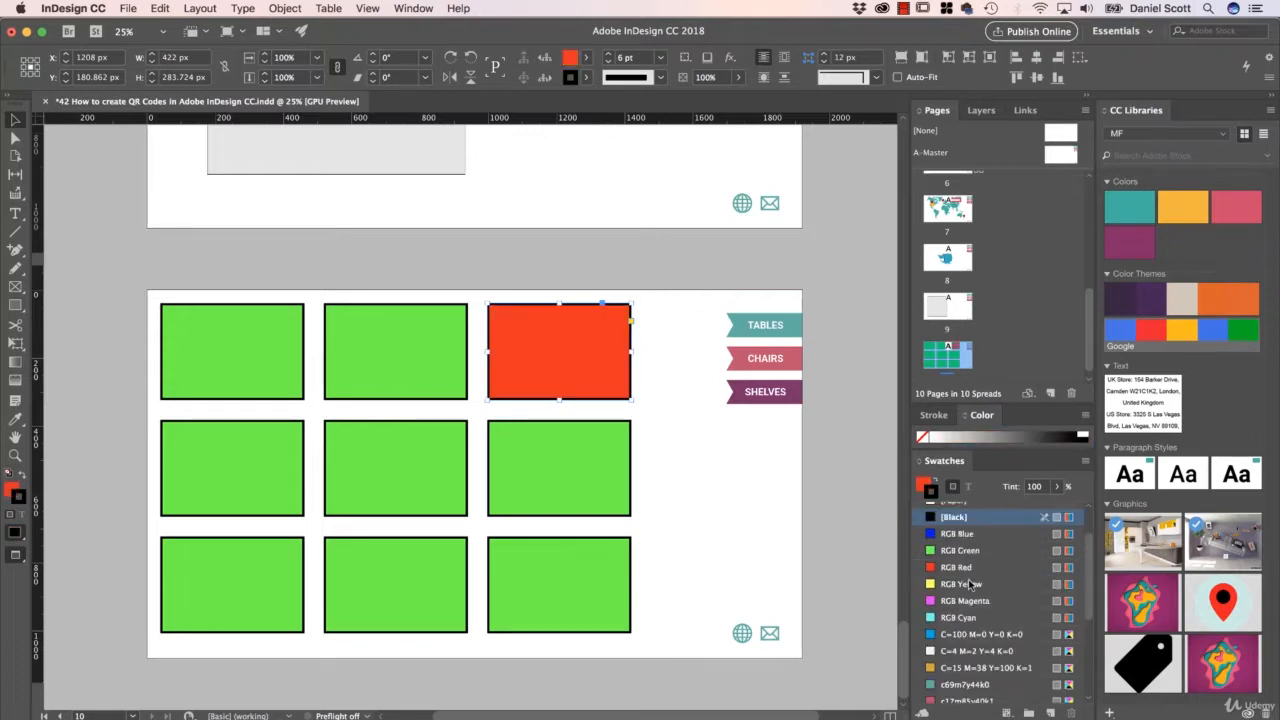
click(968, 582)
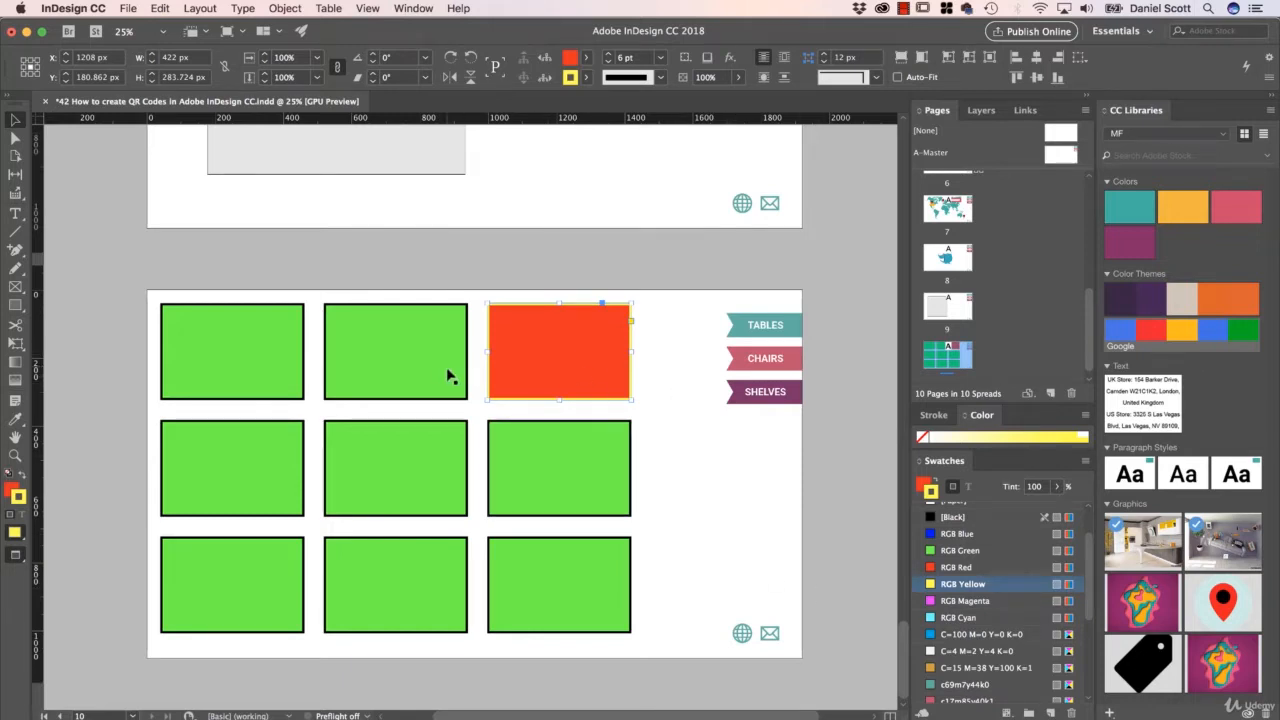
Remove the fill from the middle and first rectangles of the upper row and from the grid's centre rectangle
click(417, 372)
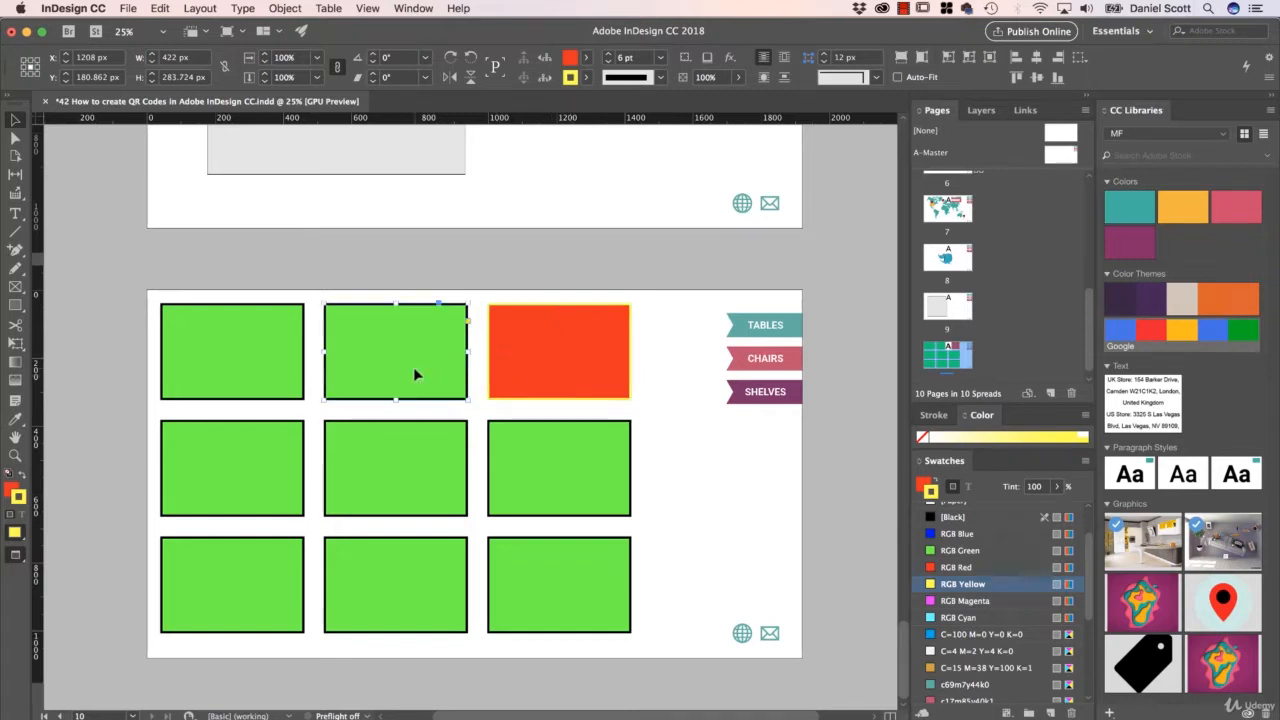
click(921, 483)
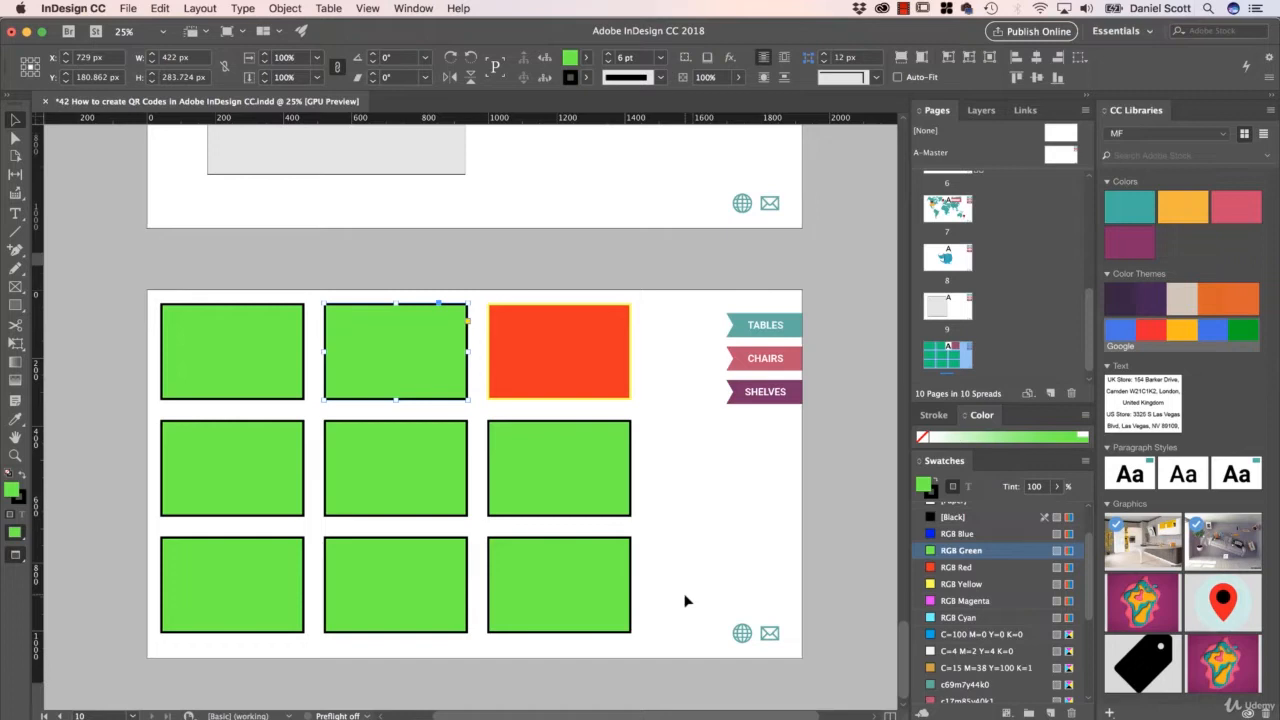
key(slash)
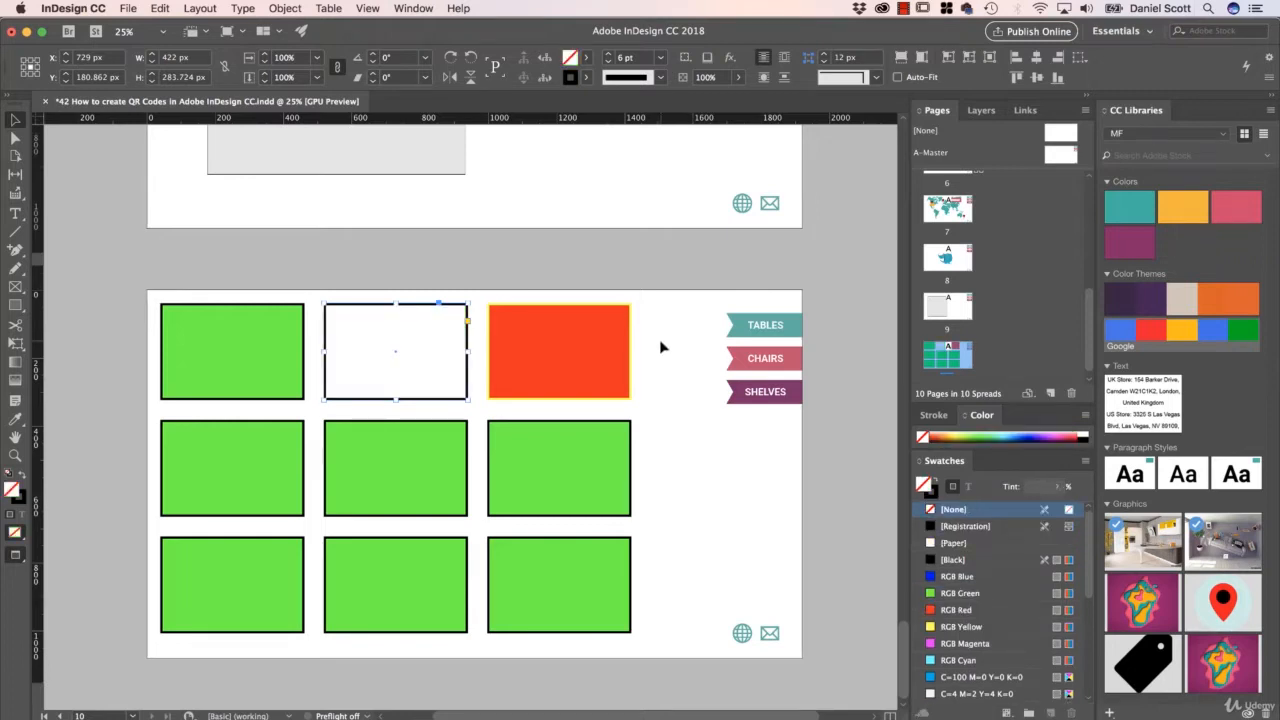
click(251, 351)
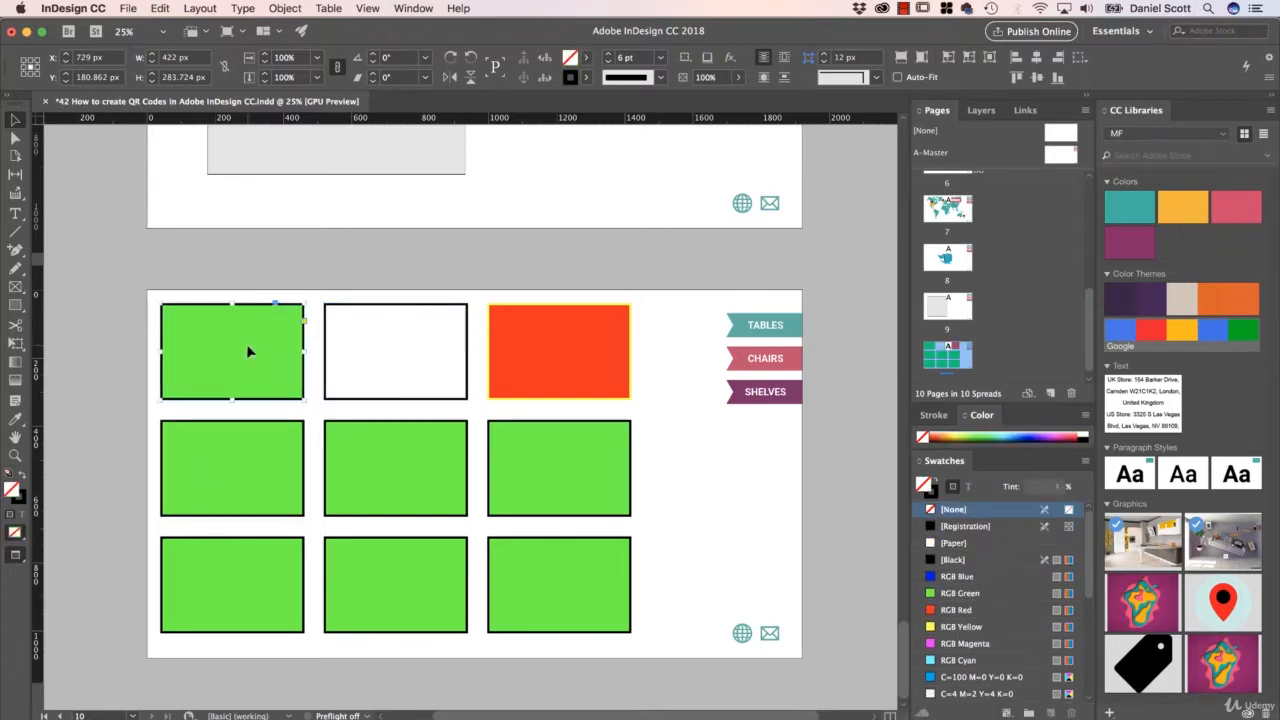
key(slash)
click(357, 461)
key(slash)
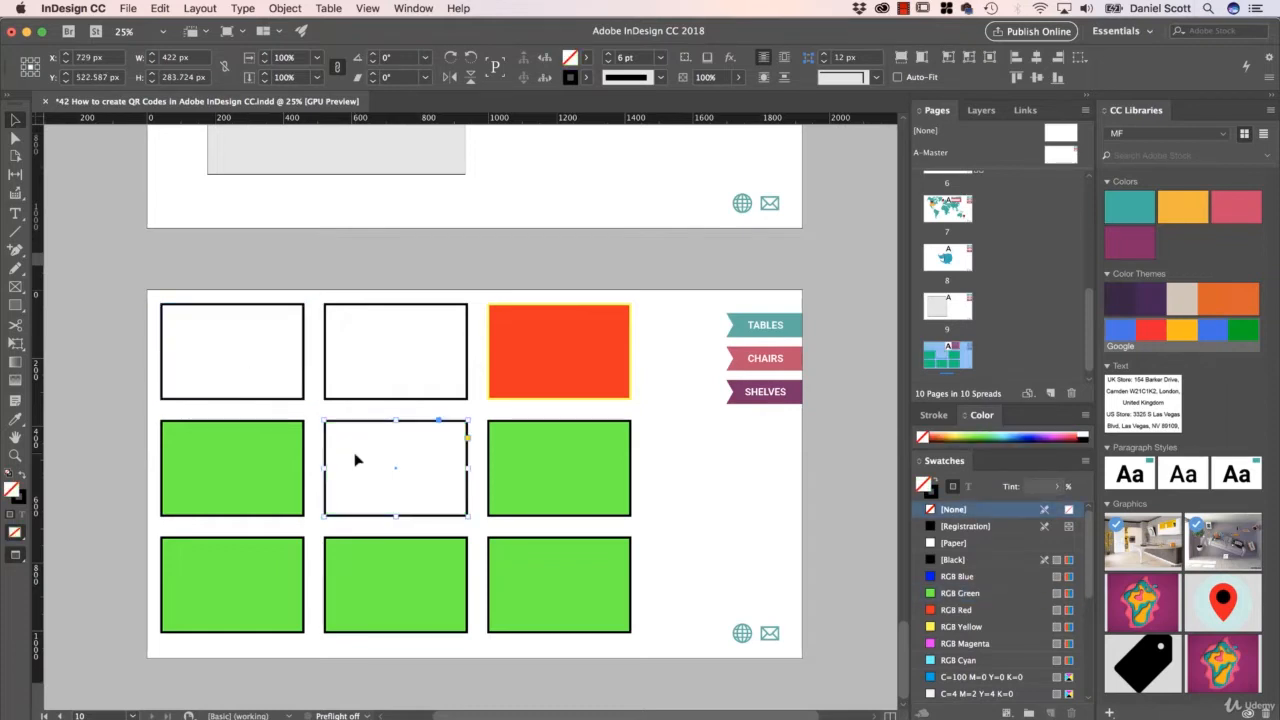
Fill the upper row's middle rectangle with the last used solid colour, and replace that with the last used gradient
click(440, 399)
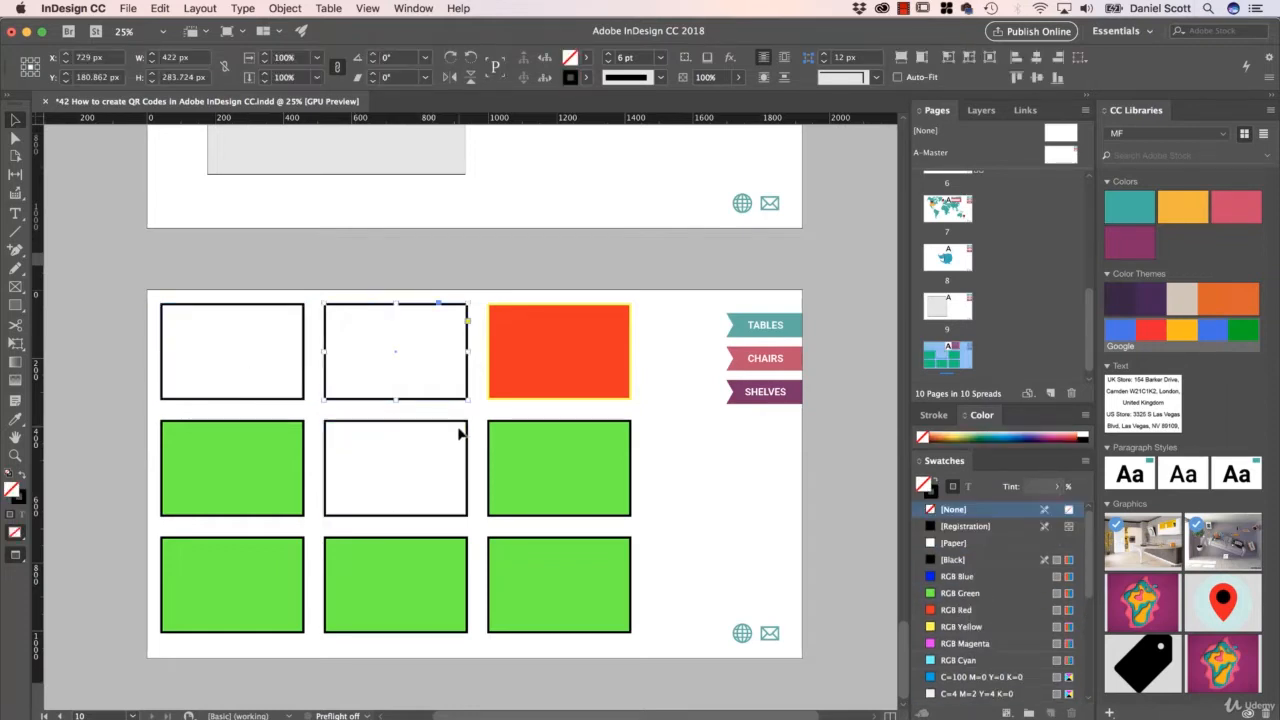
key(comma)
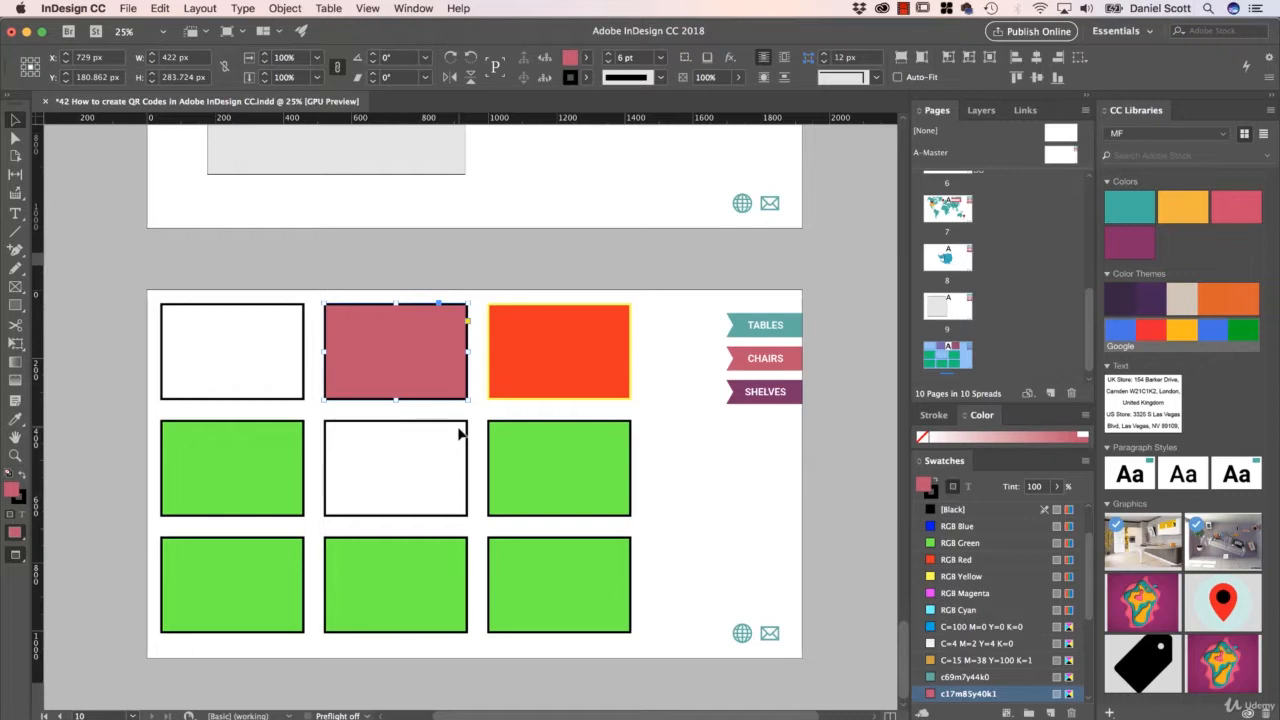
key(period)
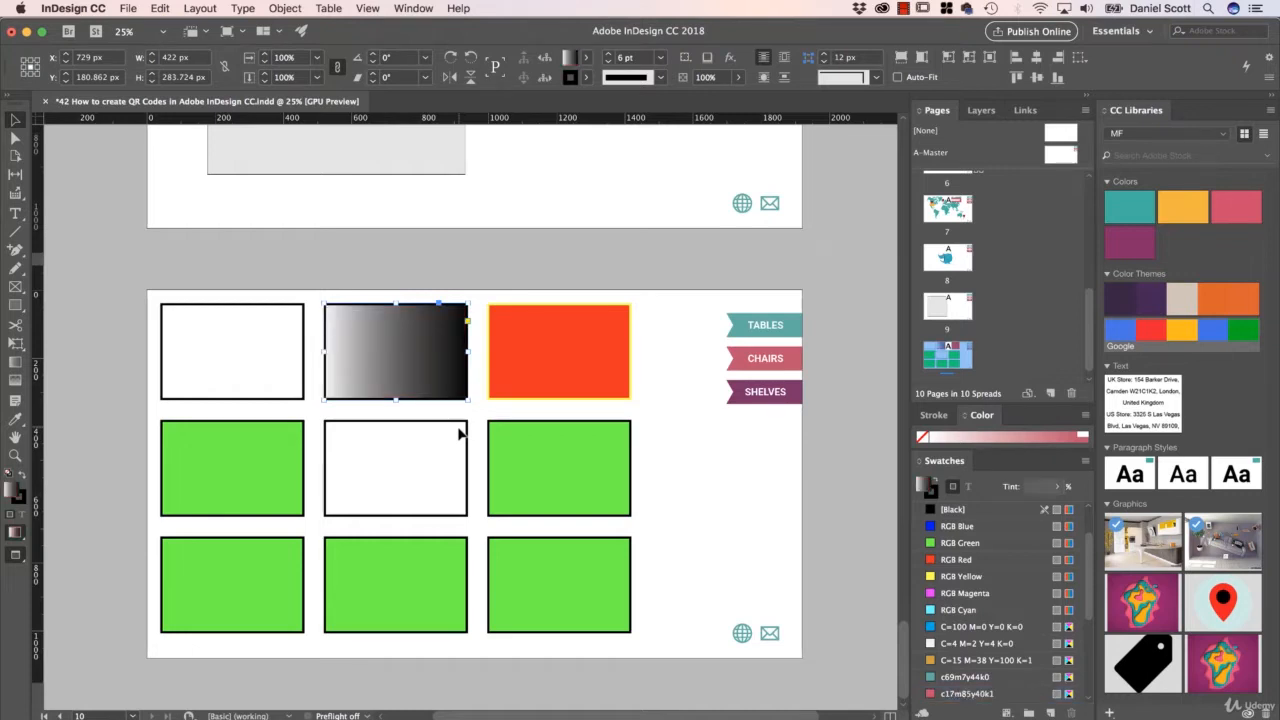
Remove the fill from the last rectangle of the middle row and reapply the last used solid colour, RGB Green
click(564, 512)
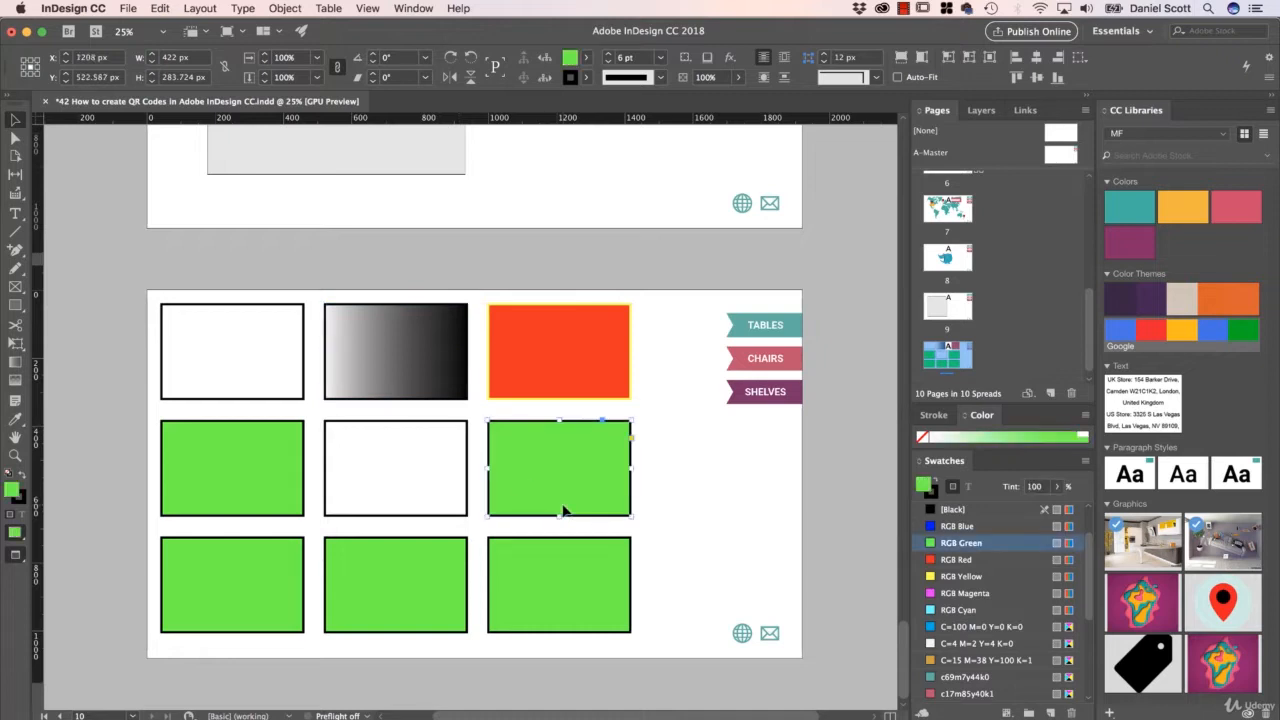
key(slash)
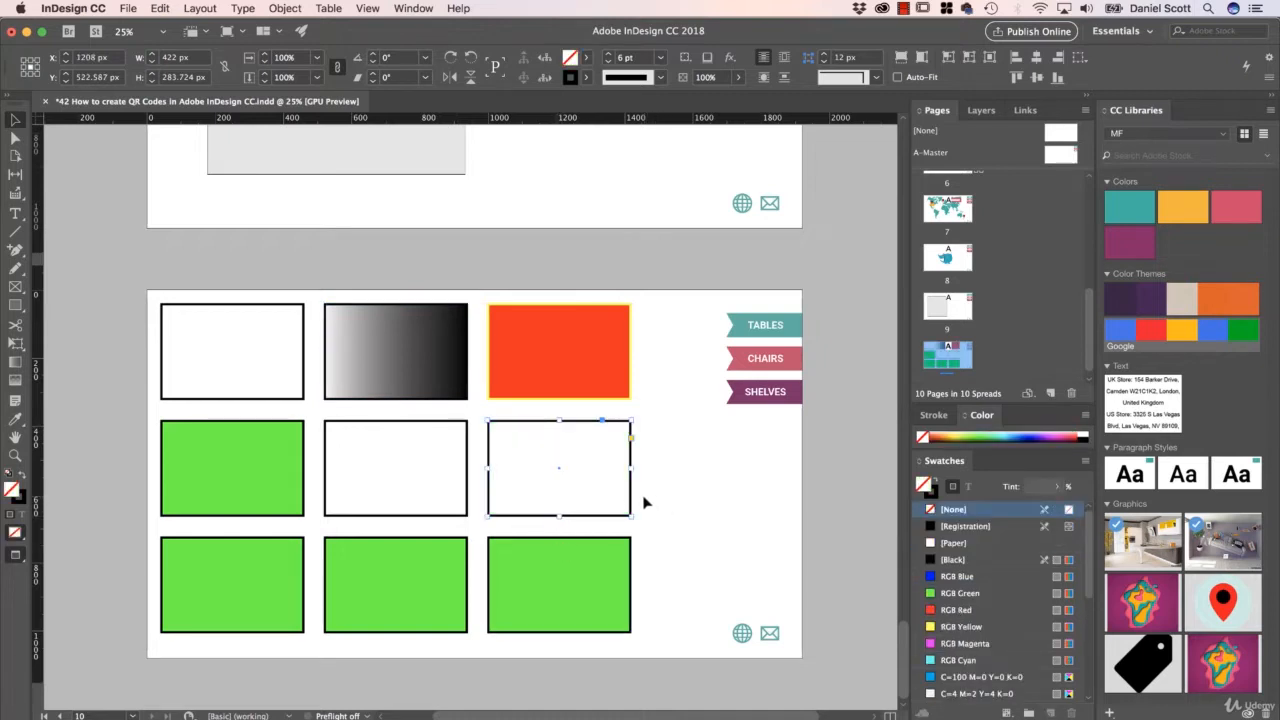
key(comma)
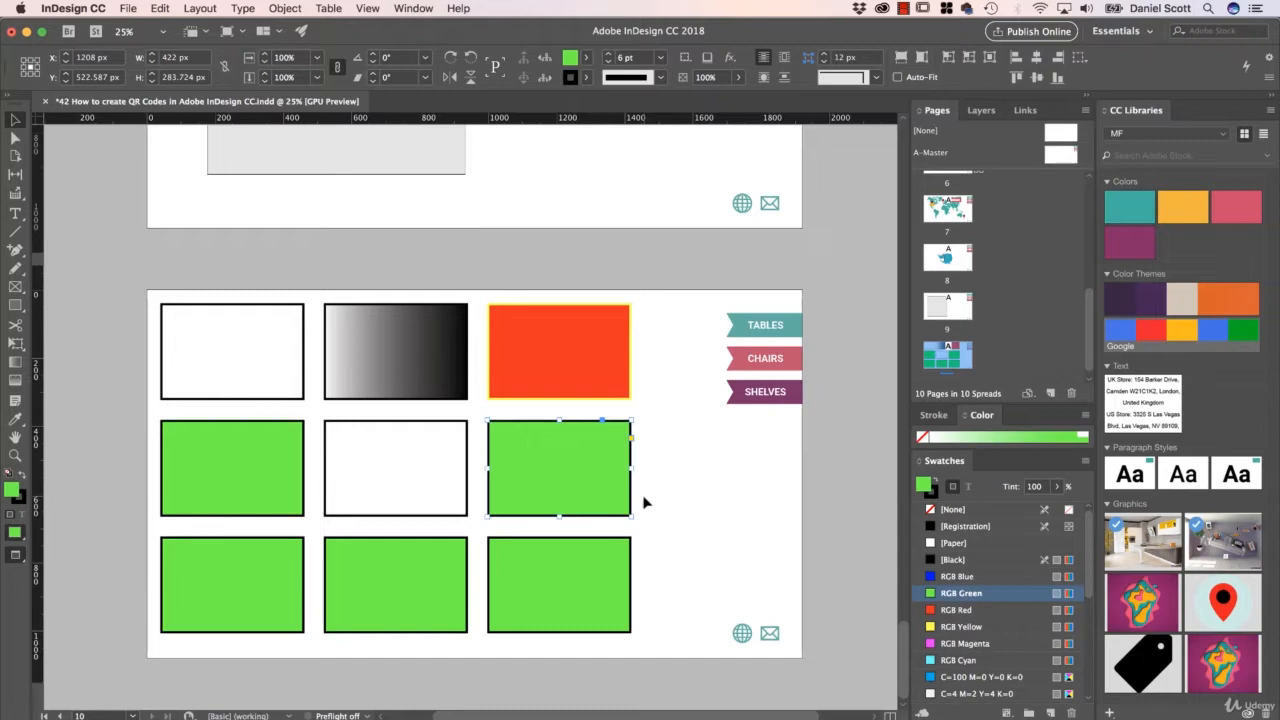
Jump to page 1 of the document and return to page 10
key(super+j)
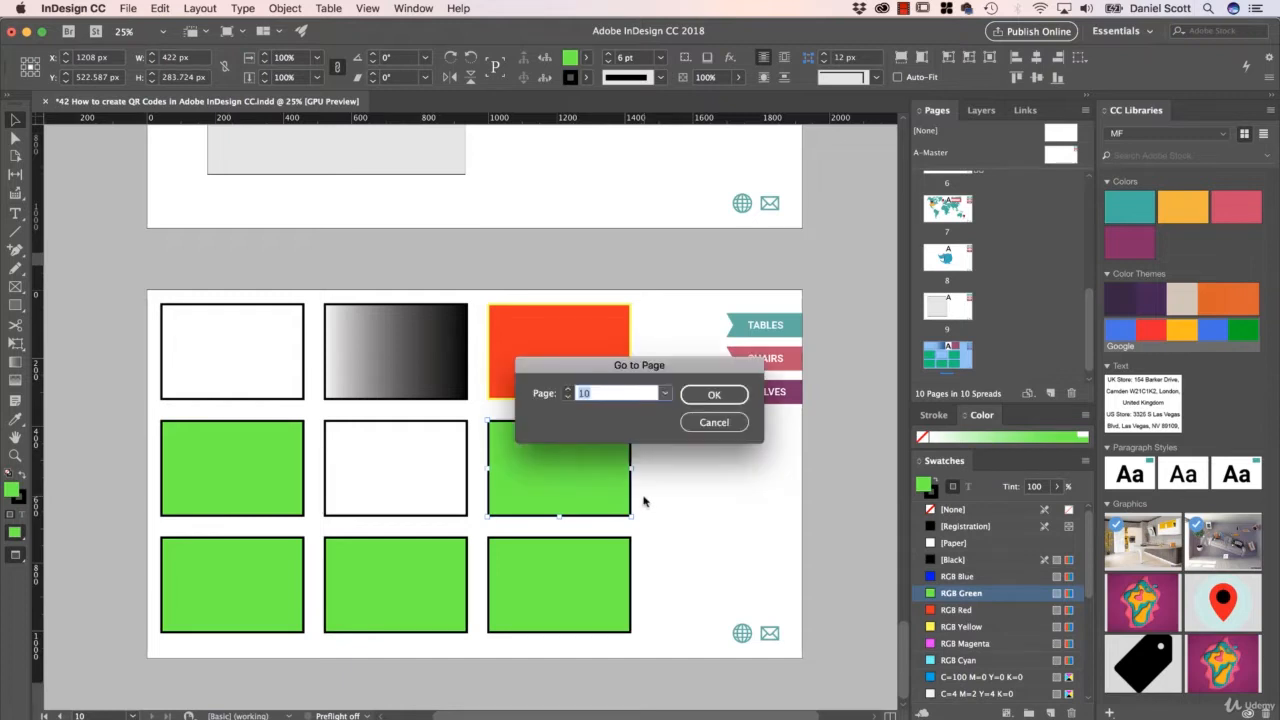
text(1)
key(Return)
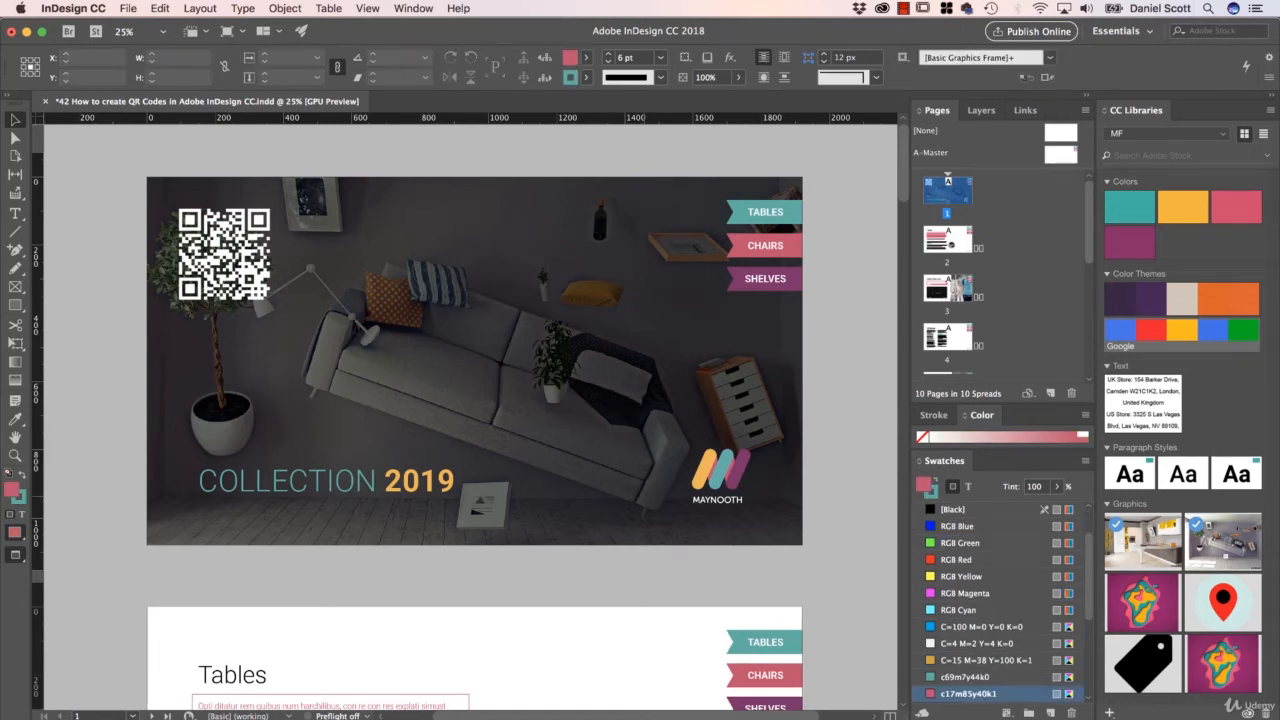
key(super+j)
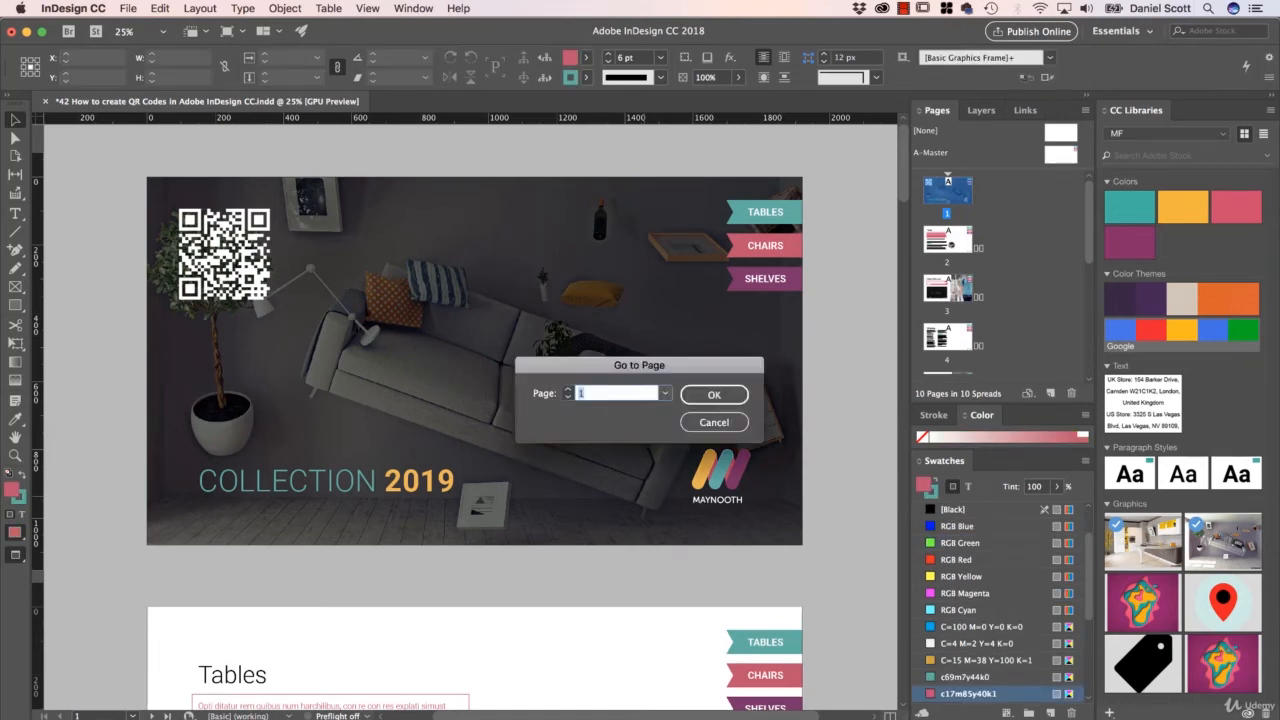
text(10)
key(Return)
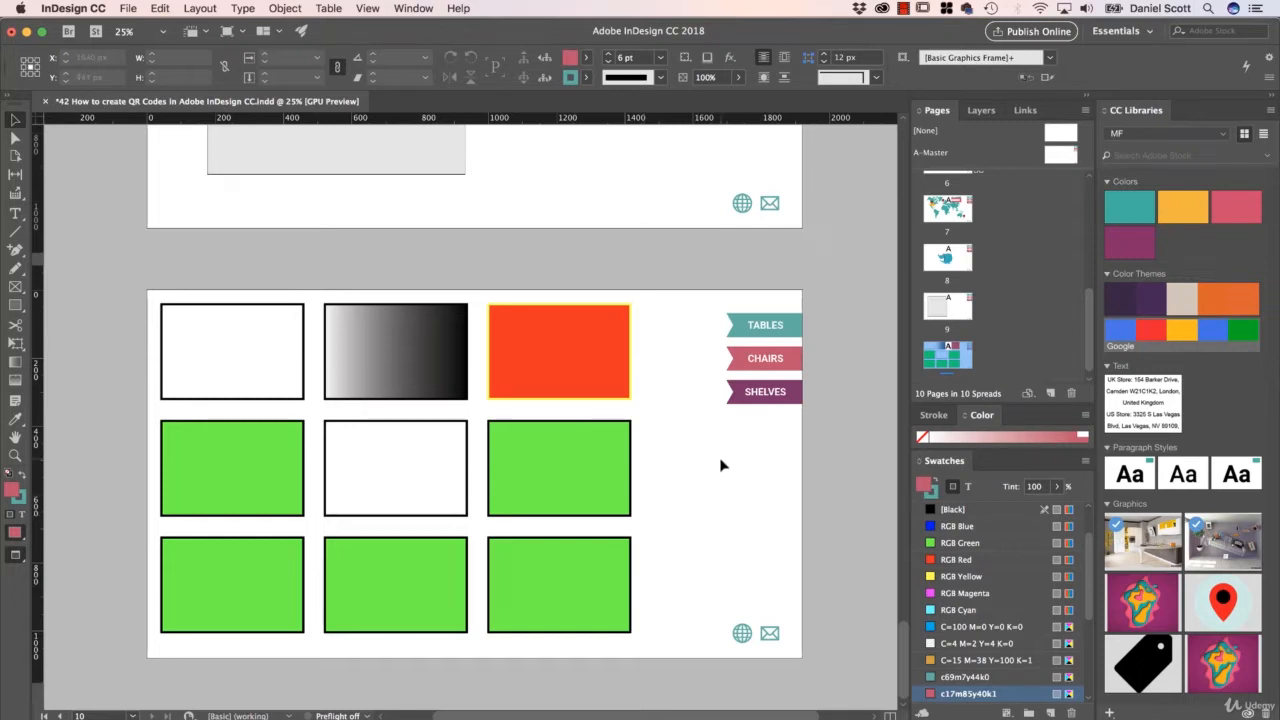
Go to page 1 and enlarge the COLLECTION 2019 text frame to about 1119 px wide and 177 px high
key(super+j)
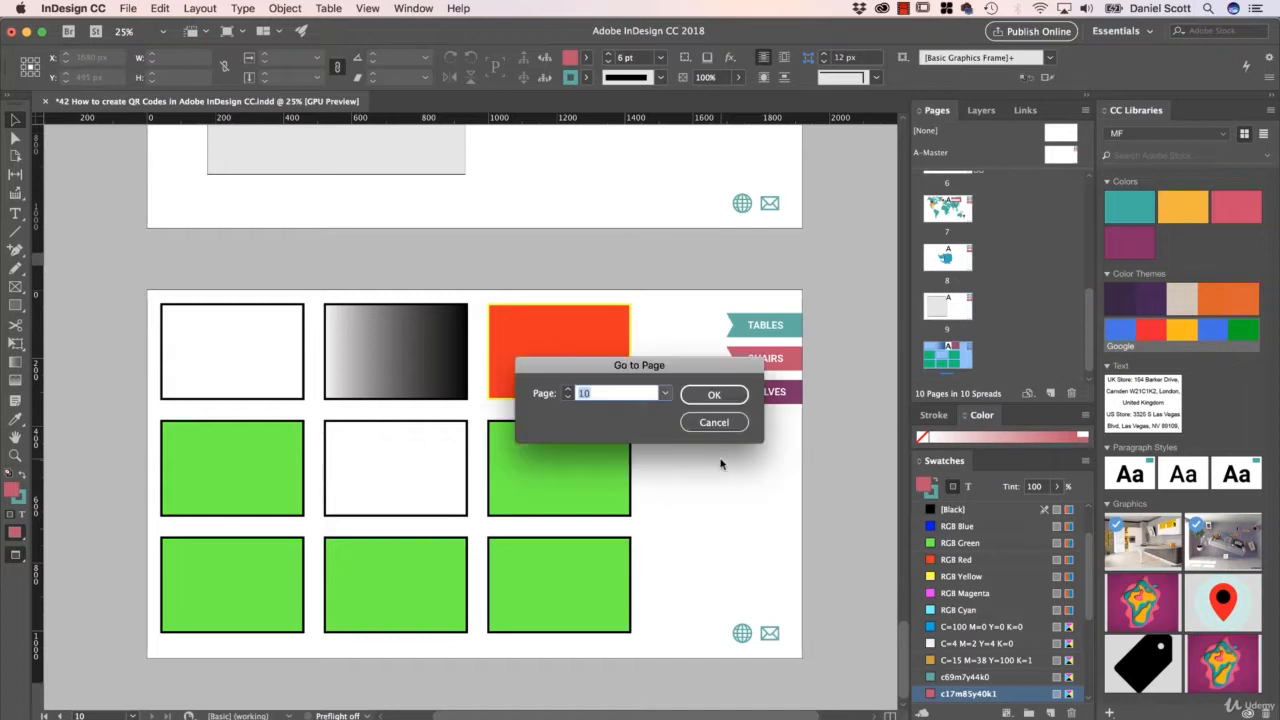
text(1)
key(Return)
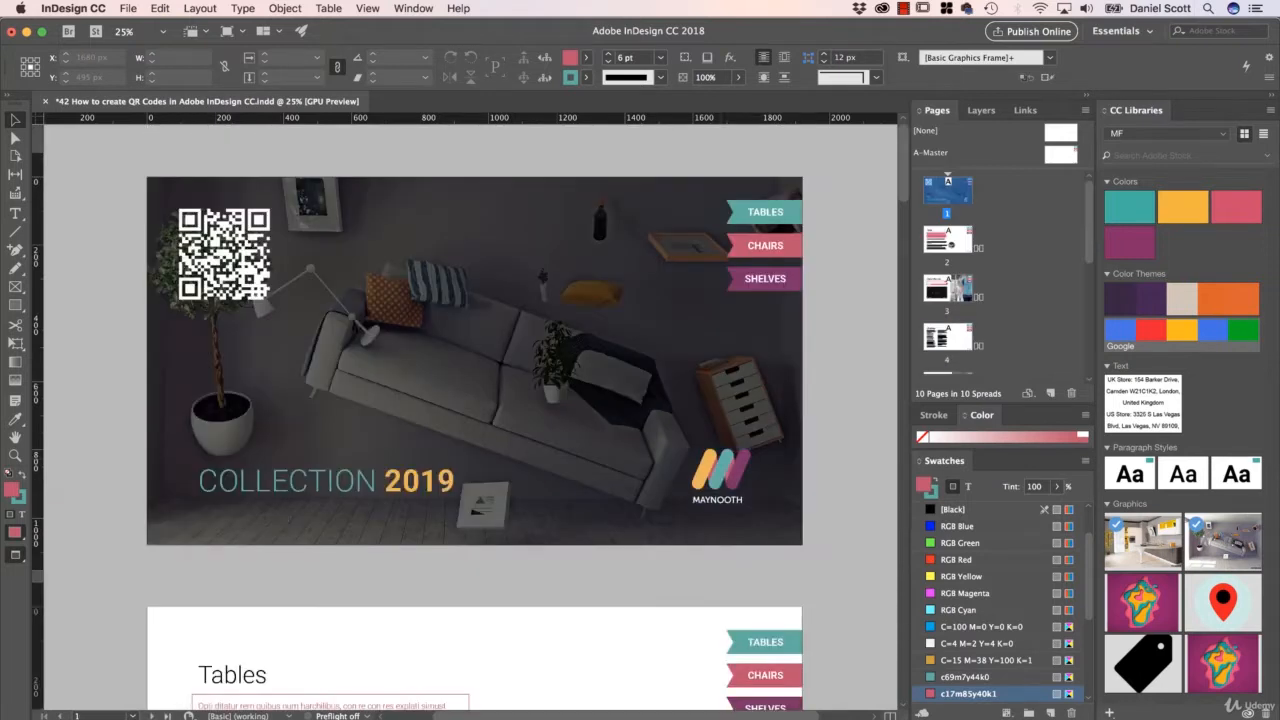
click(285, 481)
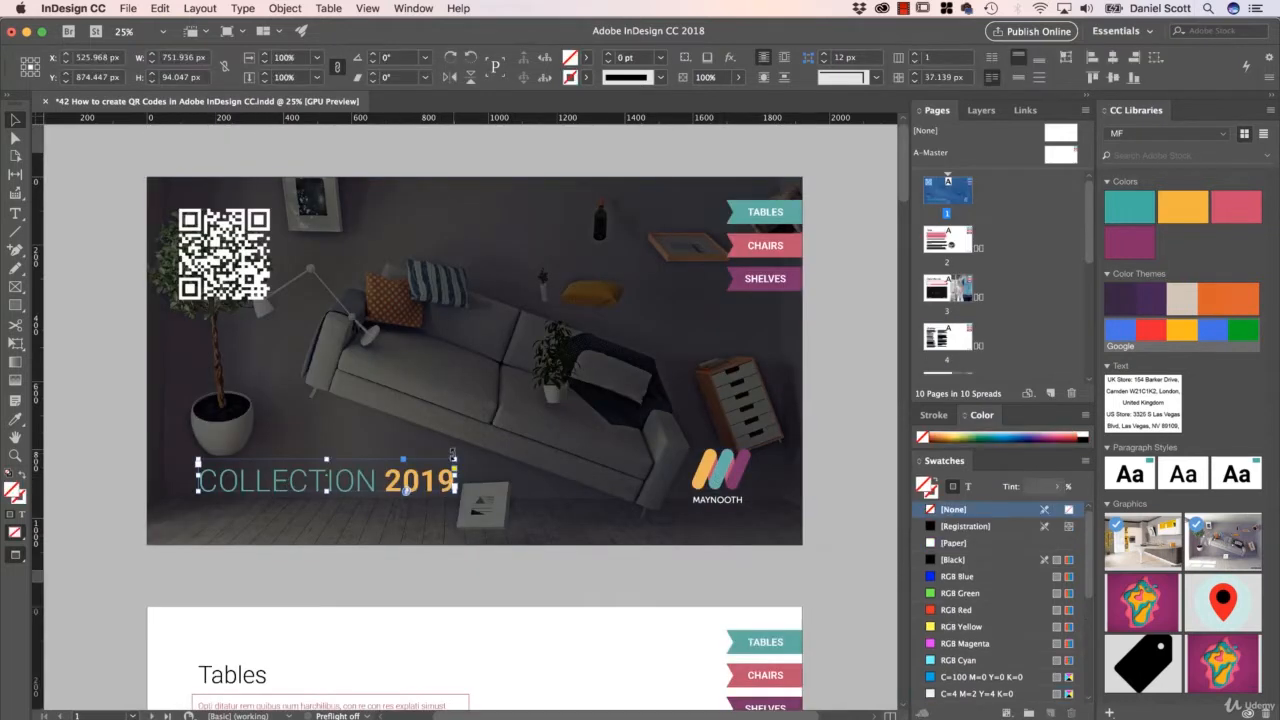
drag(455, 461, 580, 431)
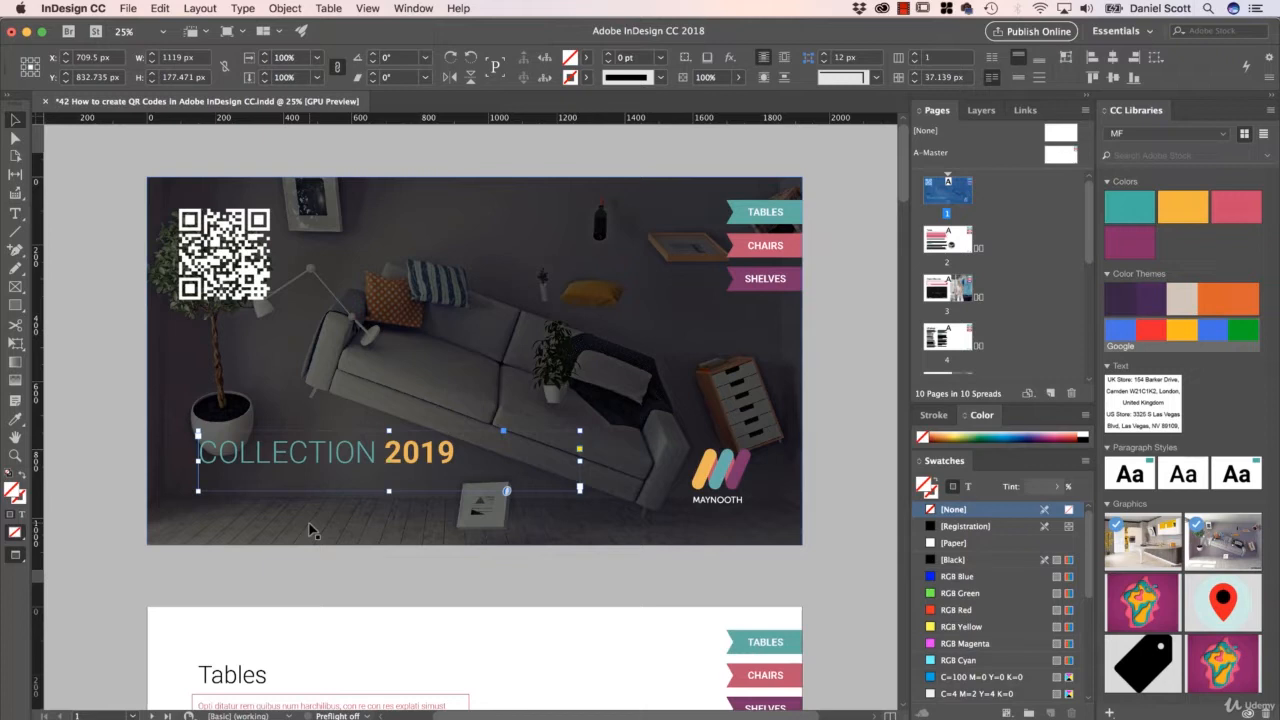
Increase the font size of the COLLECTION 2019 title by eight increments within its frame
key(super+shift+period)
key(super+shift+period)
key(super+shift+period)
key(super+shift+period)
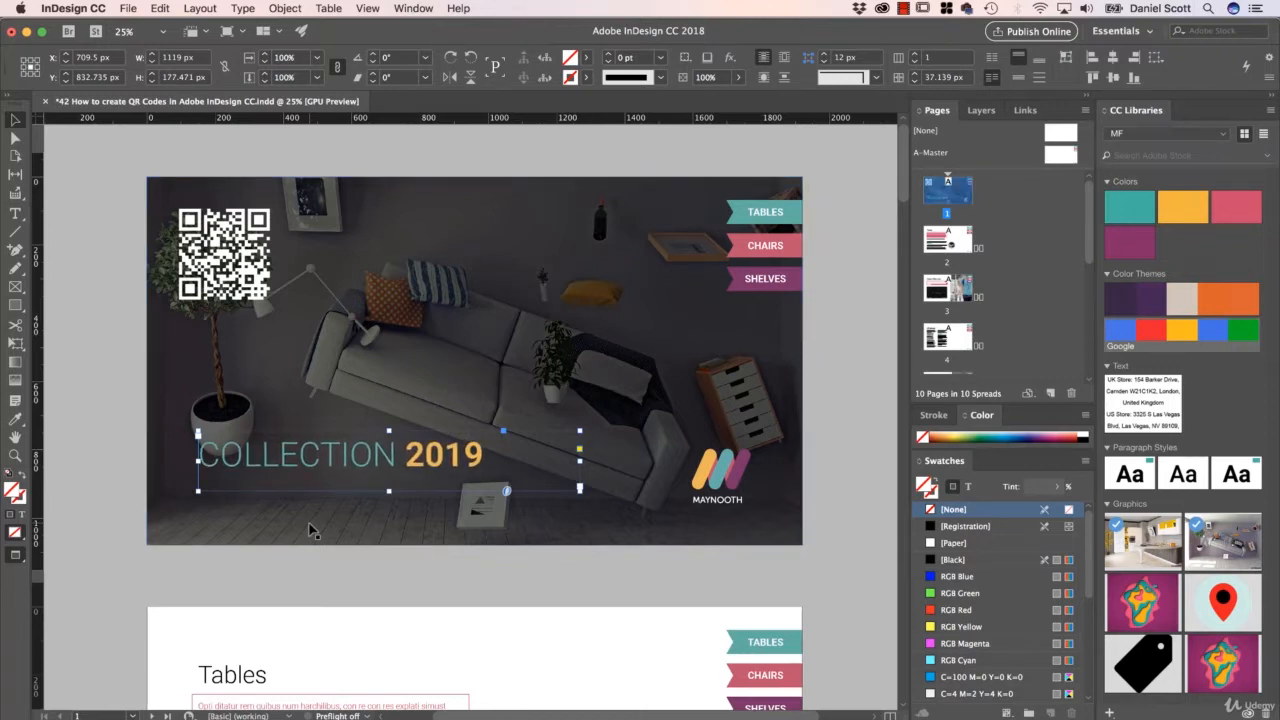
key(super+shift+period)
key(super+shift+period)
key(super+shift+period)
key(super+shift+period)
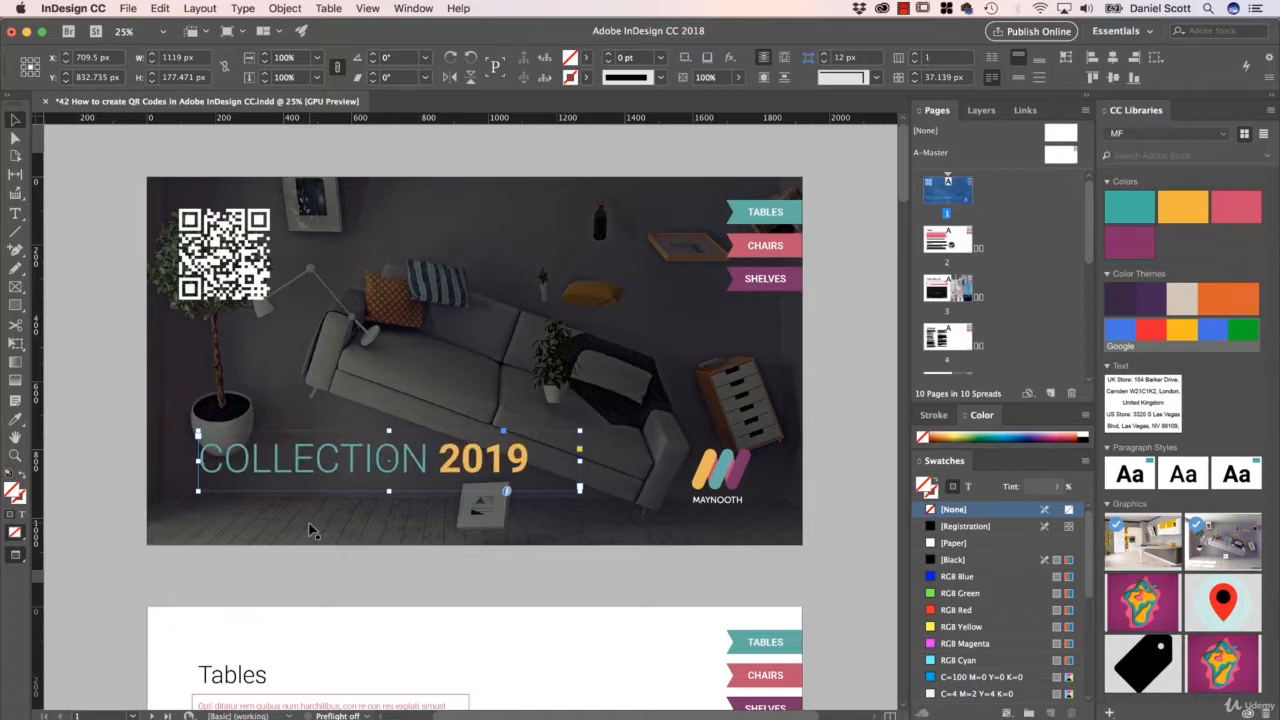
Reduce the font size of the COLLECTION 2019 title in small increments to 99.752 pt
key(super+shift+comma)
key(super+shift+comma)
key(super+shift+comma)
key(super+shift+comma)
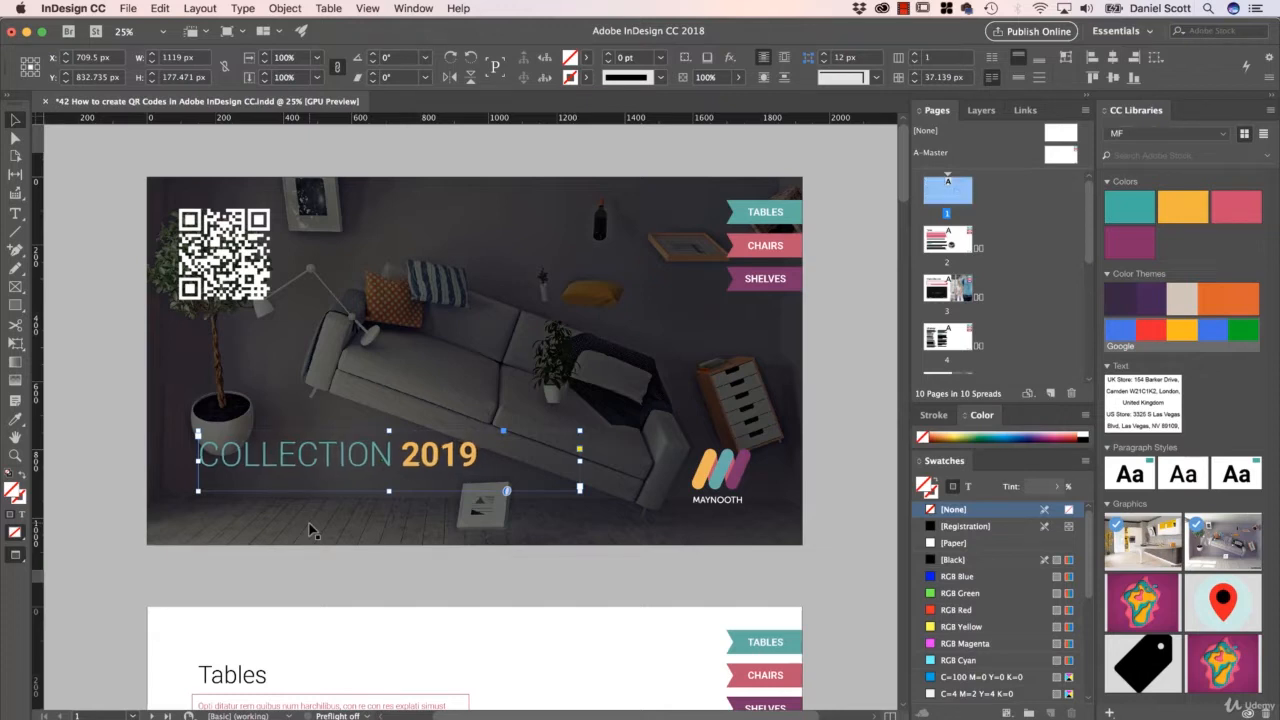
key(super+shift+comma)
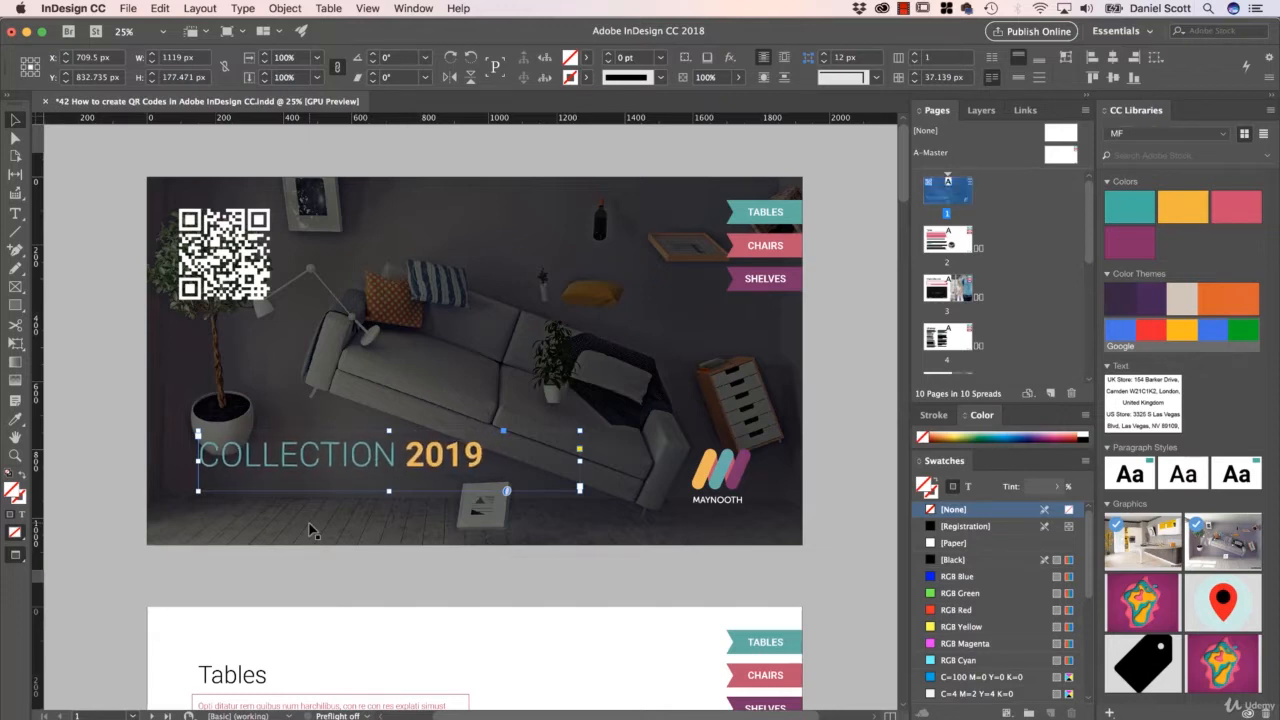
key(super+shift+period)
key(super+shift+period)
key(super+shift+period)
key(super+shift+comma)
key(super+shift+comma)
key(super+shift+comma)
Tighten the tracking of the word COLLECTION in the page 1 title to -100
double_click(350, 455)
drag(399, 445, 198, 455)
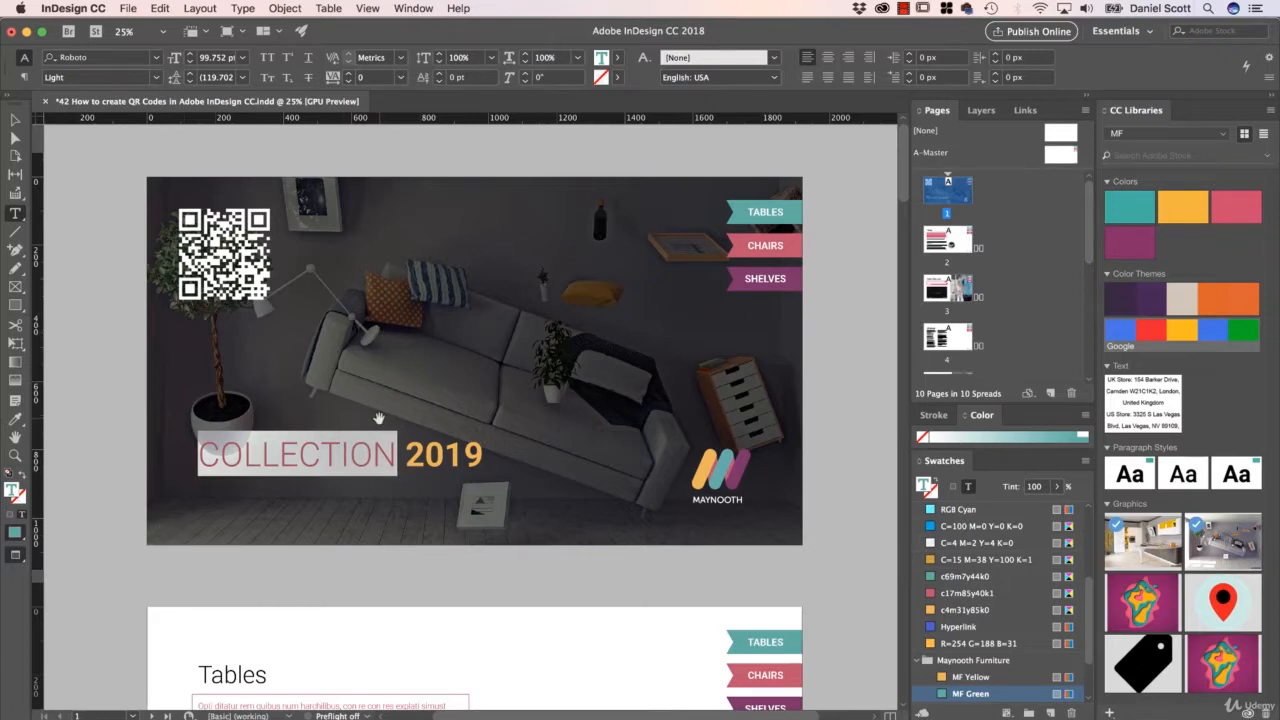
key(alt+Left)
key(alt+Left)
key(alt+Left)
key(alt+Left)
key(alt+Left)
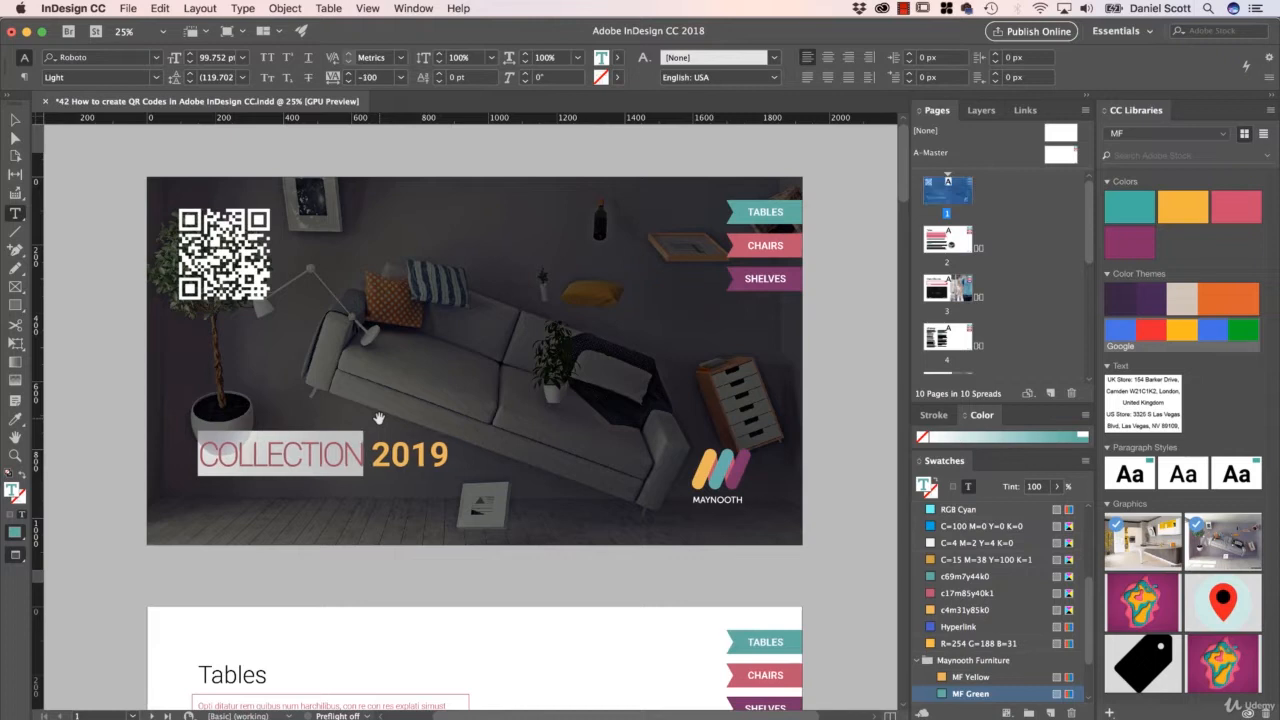
Loosen the tracking of the word COLLECTION back to 0
key(alt+Right)
key(alt+Right)
key(alt+Right)
key(alt+Right)
key(alt+Right)
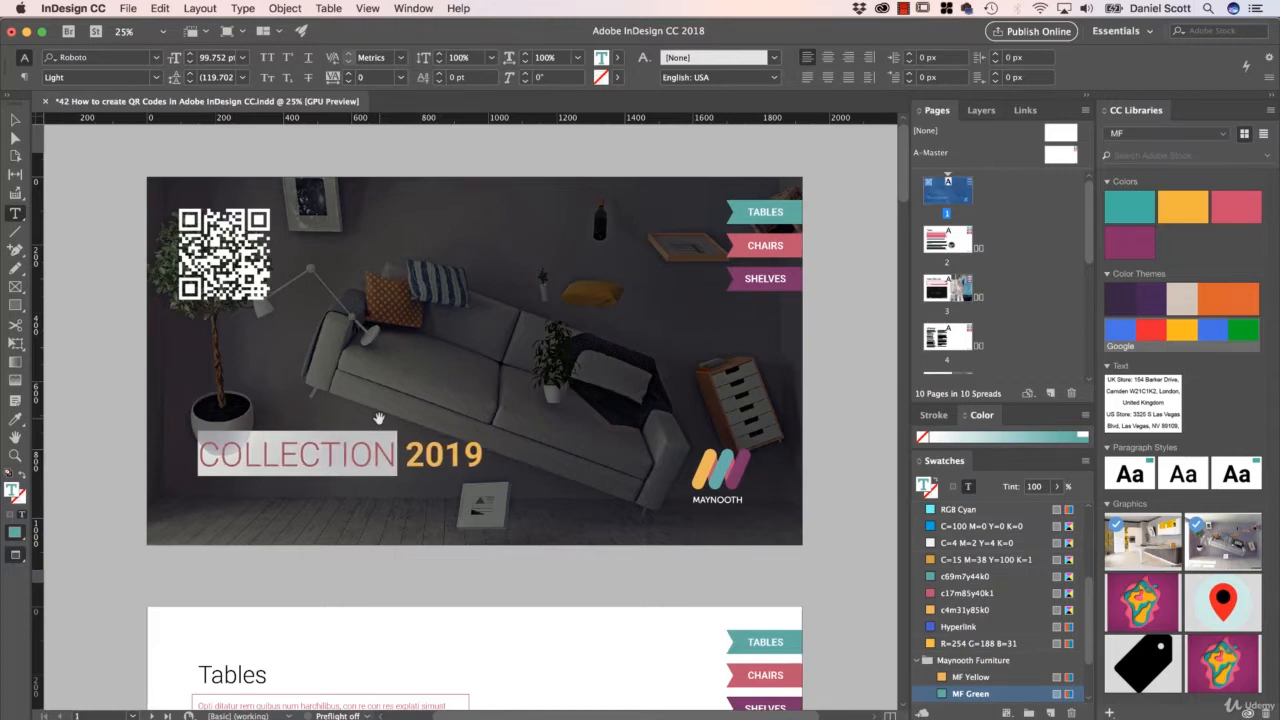
Kern the gap between the I and the final O of COLLECTION to -60
click(350, 455)
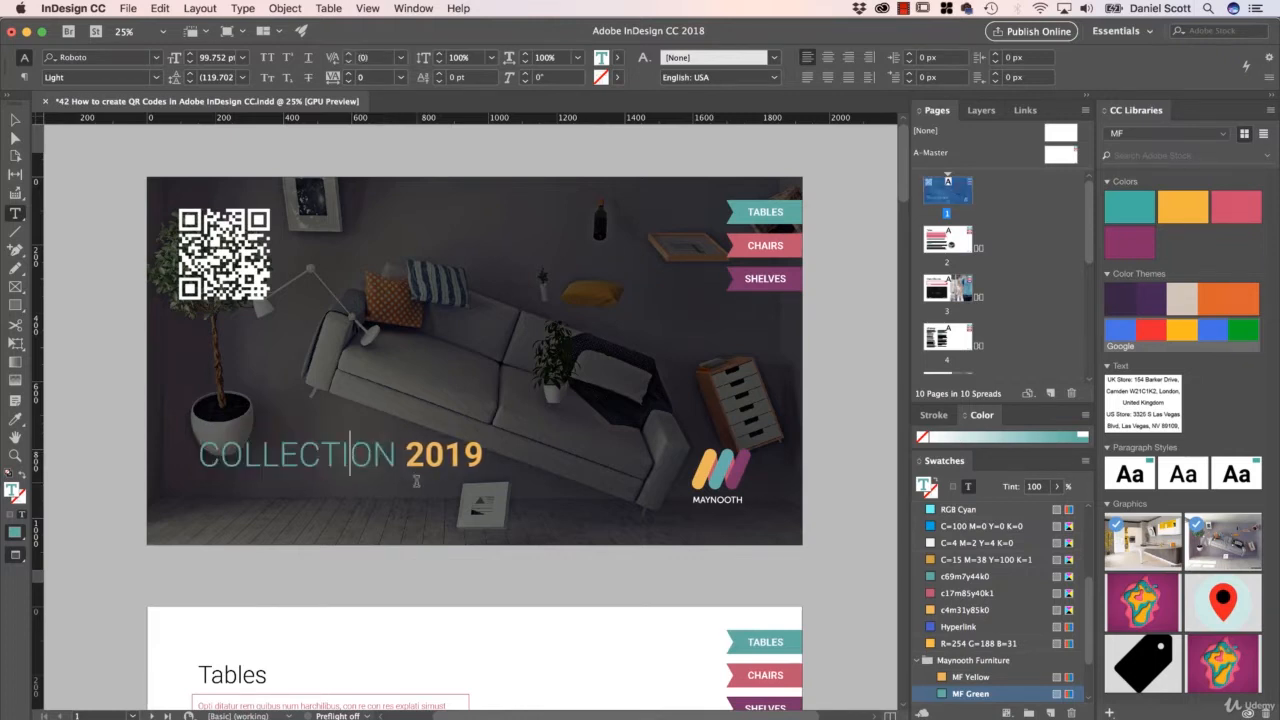
key(alt+Left)
key(alt+Left)
key(alt+Left)
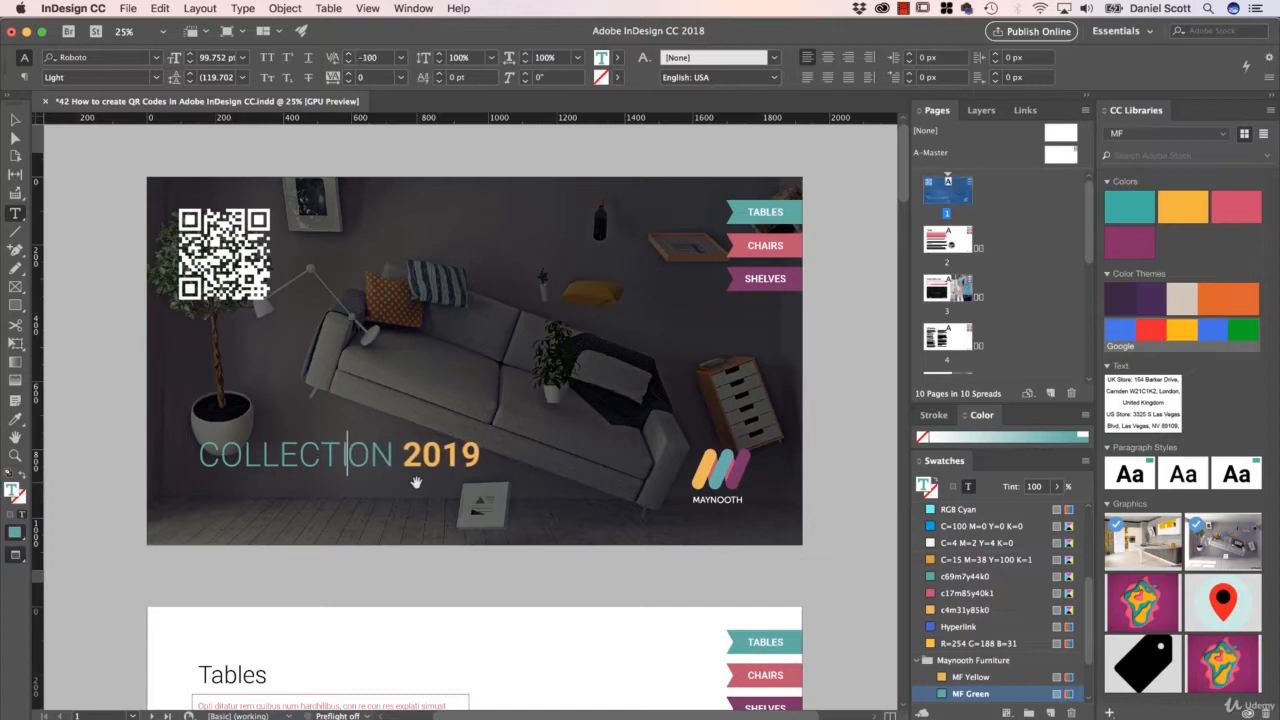
key(alt+Right)
key(alt+Right)
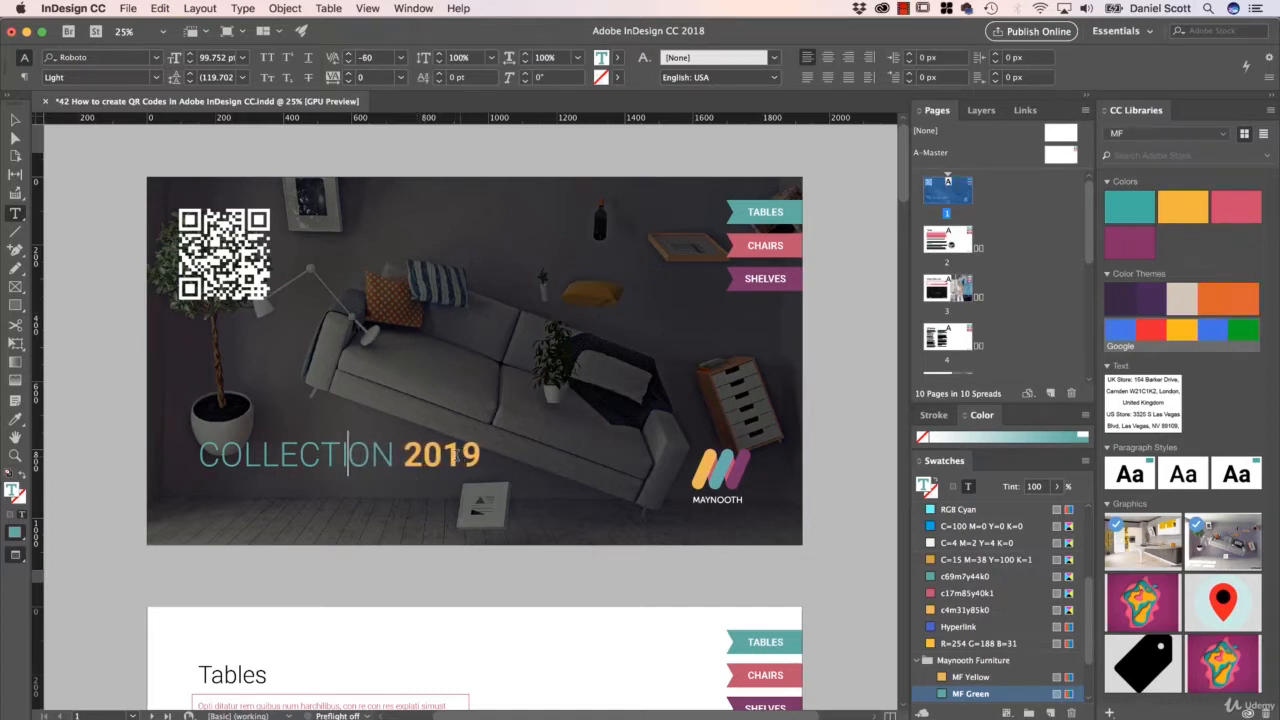
Kern the gap between the 0 and the 1 of 2019 in the title to -80
drag(443, 456, 461, 456)
click(446, 455)
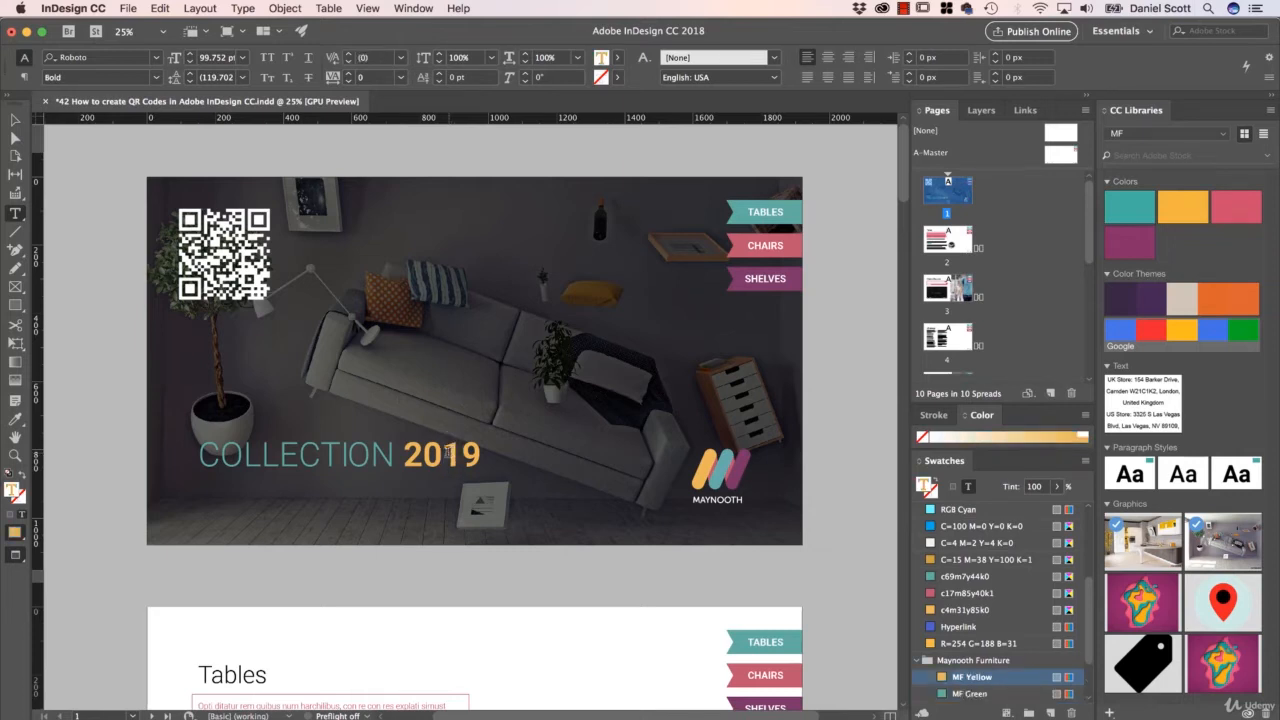
key(alt+Left)
key(alt+Left)
key(alt+Left)
key(alt+Left)
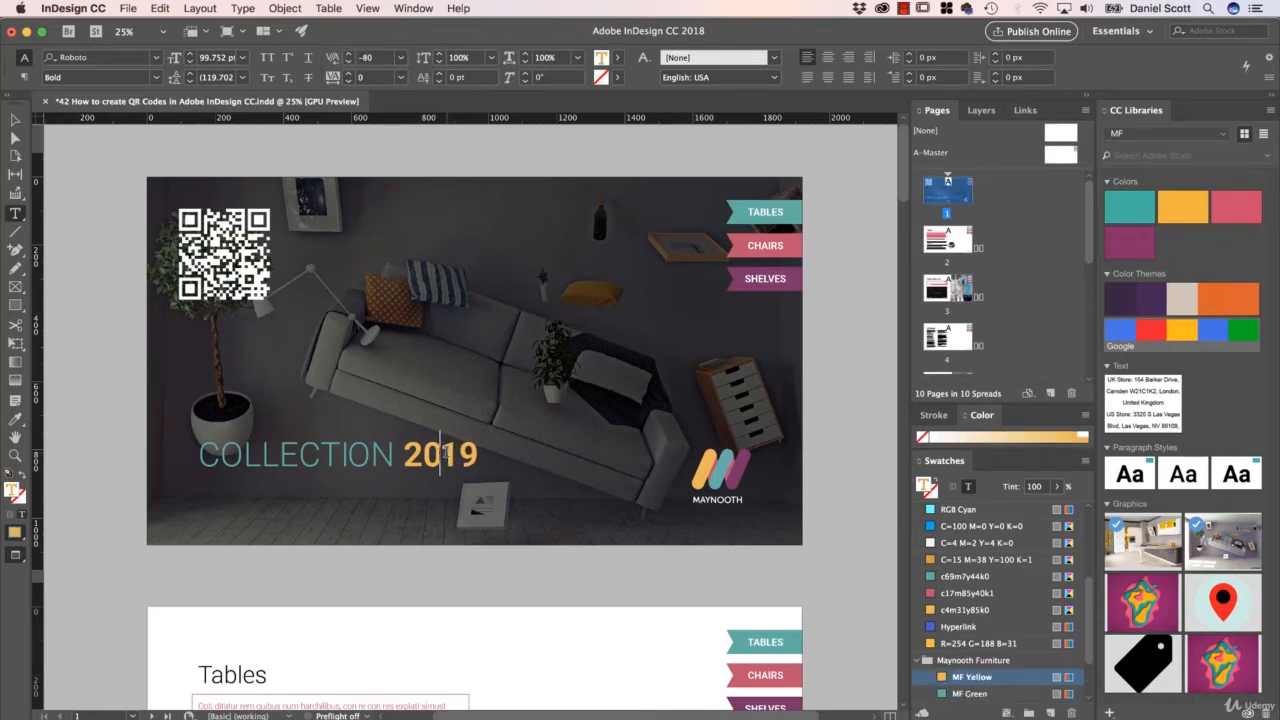
Tighten the kerning between the 1 and the 9 of 2019 by two increments and finish editing the title
click(460, 456)
key(alt+Left)
key(alt+Left)
key(Escape)
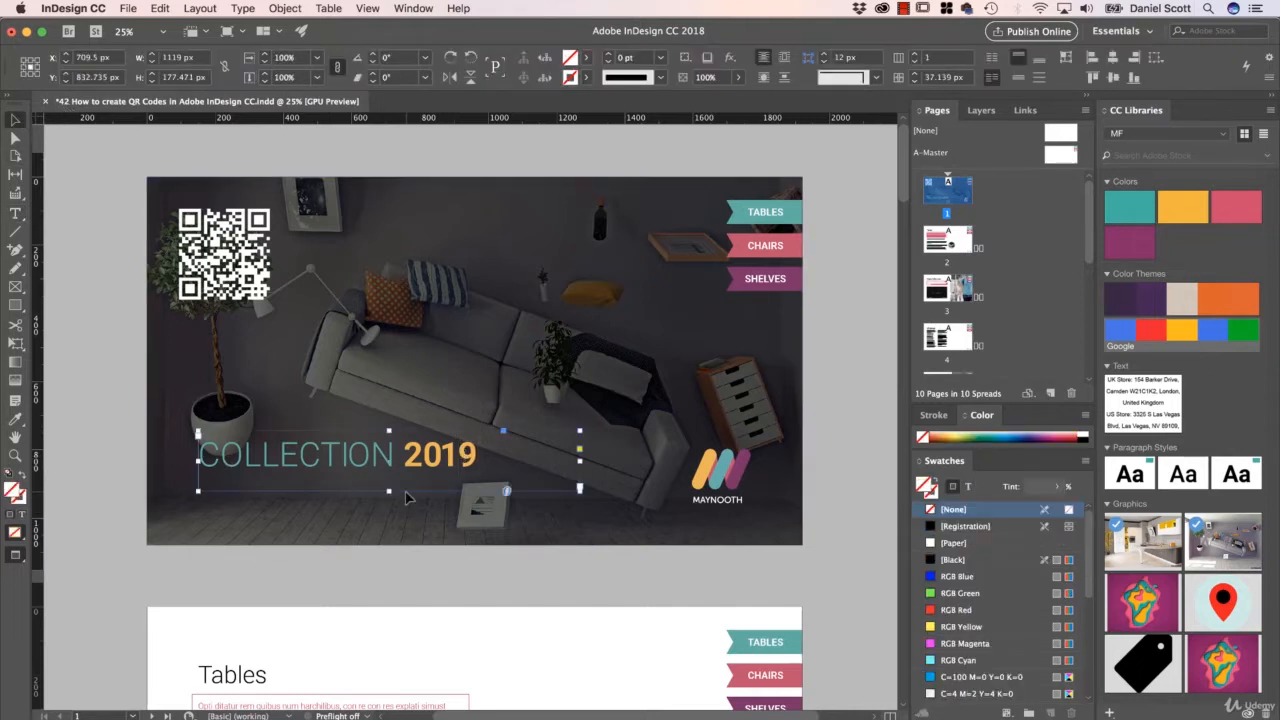
double_click(407, 466)
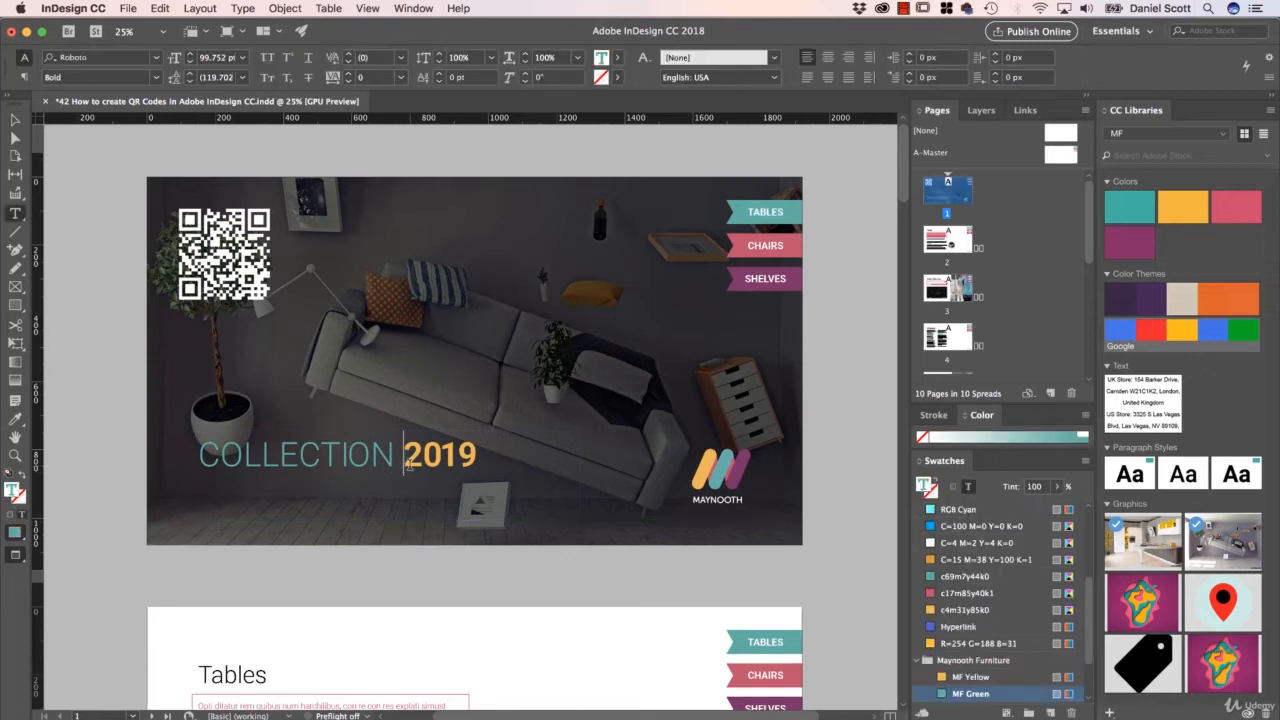
key(Delete)
key(Delete)
key(Delete)
key(Delete)
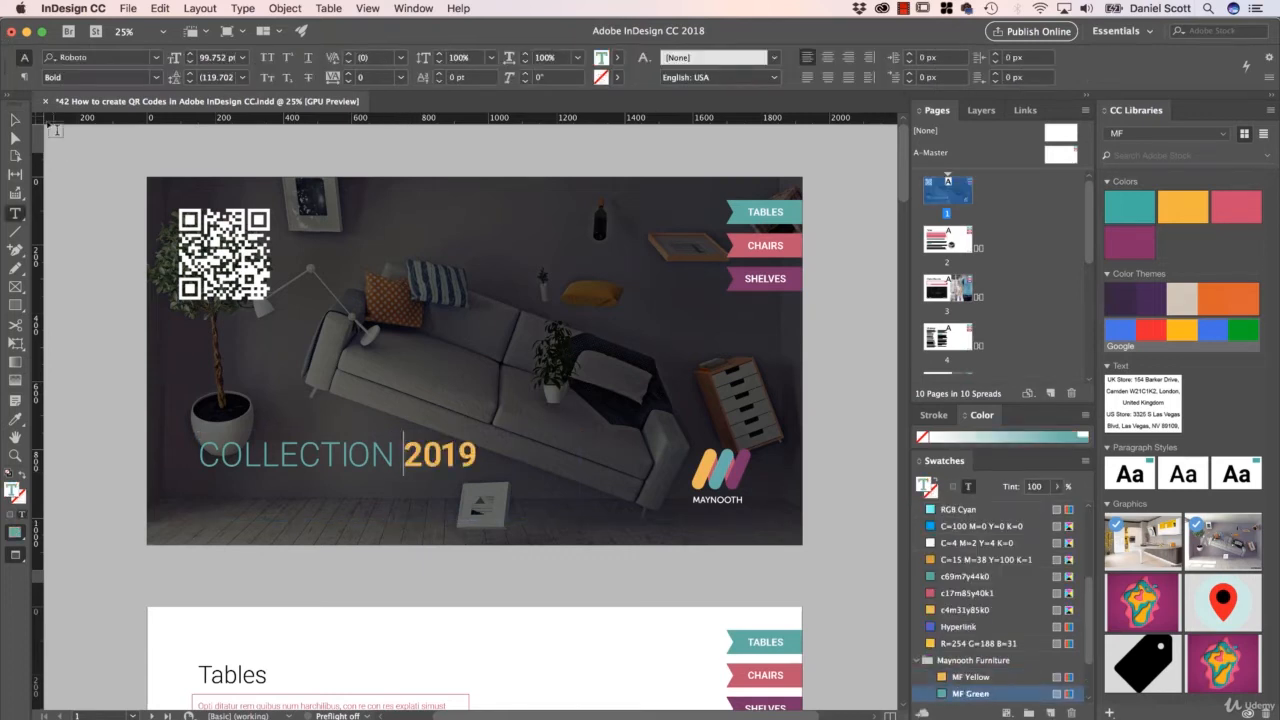
key(Escape)
Increase the leading of the pink paragraph under the Tables heading on page 2 to 38.8 pt
scroll(405, 607, down, 5)
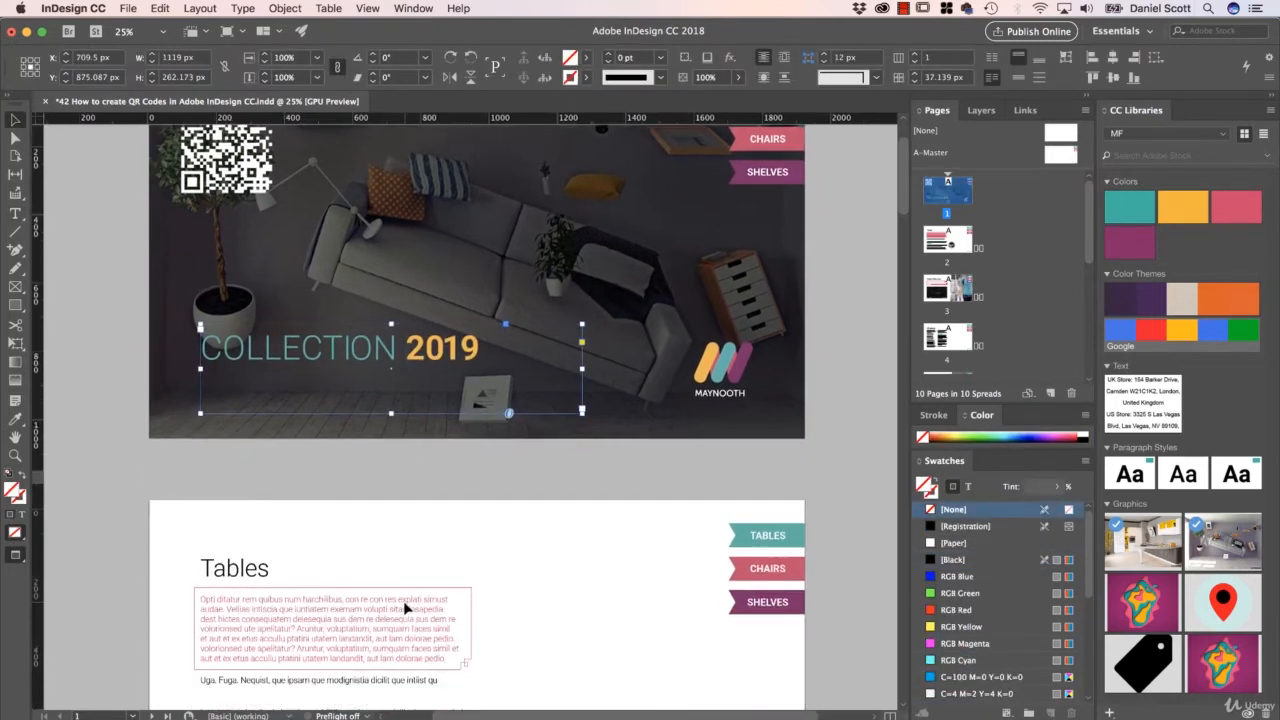
key(super+=)
key(super+=)
scroll(405, 607, down, 10)
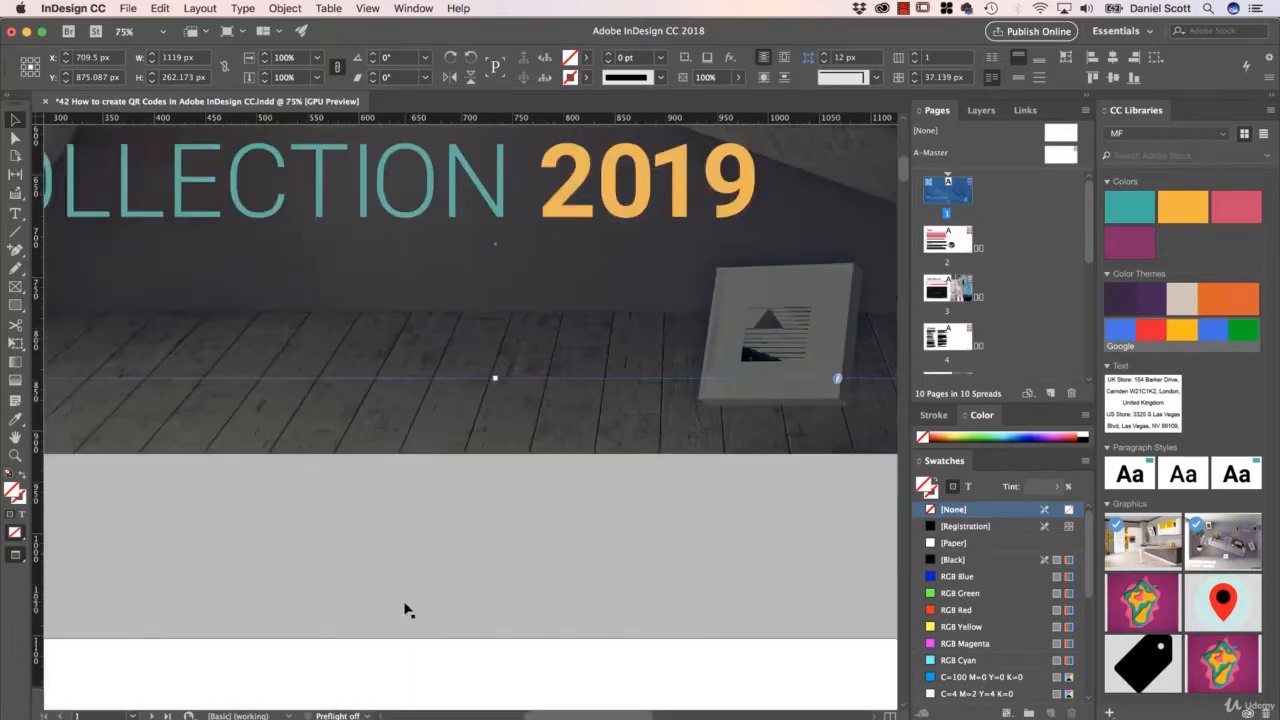
scroll(405, 607, up, 4)
scroll(405, 607, up, 10)
scroll(405, 607, right, 4)
click(677, 191)
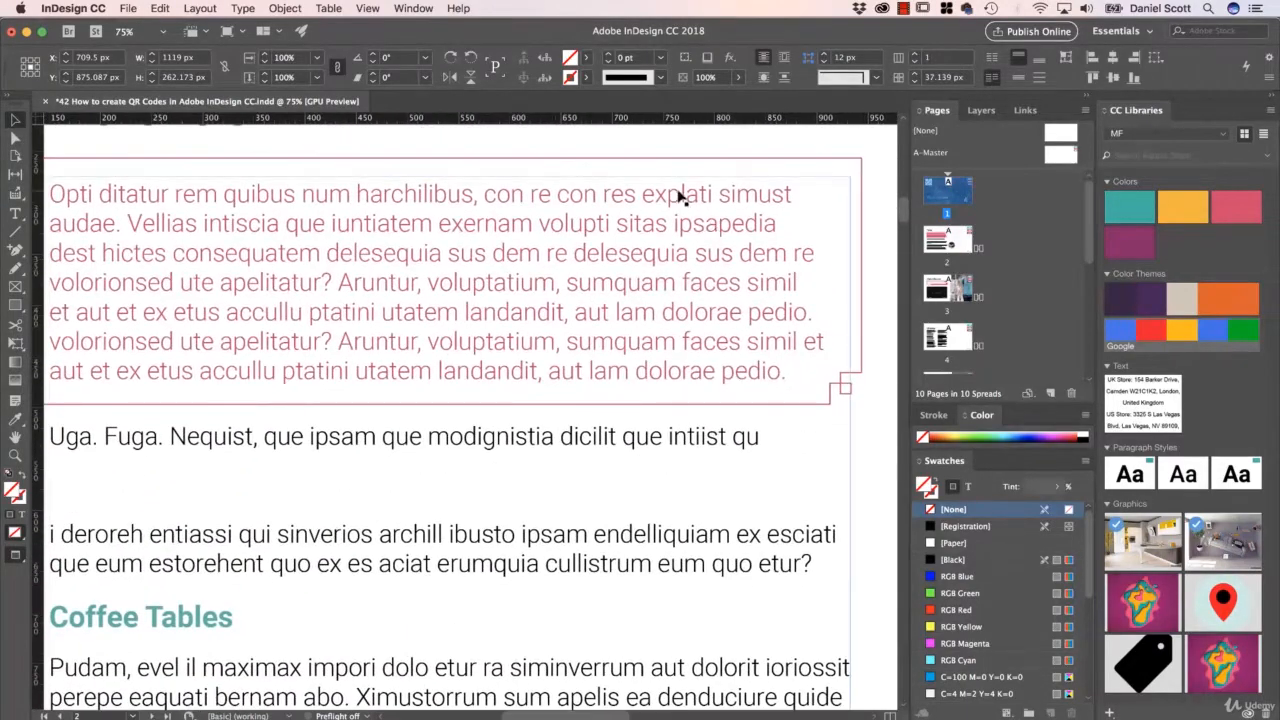
key(super+-)
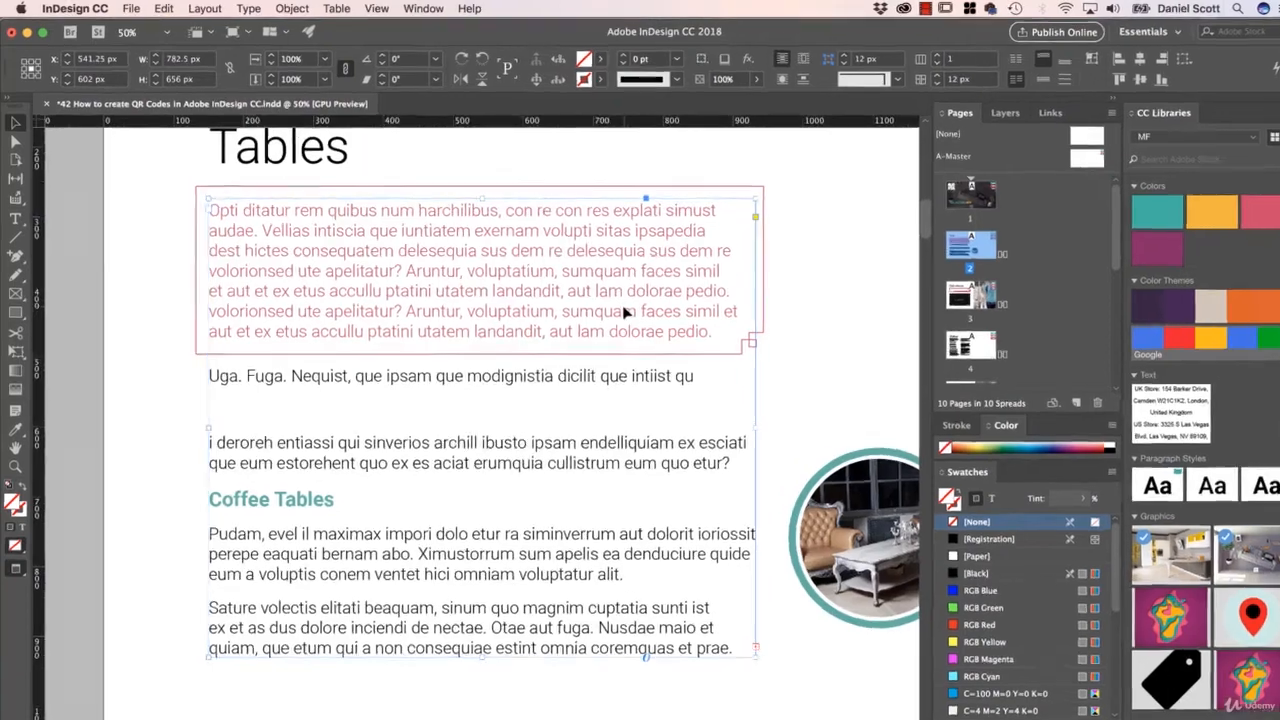
double_click(607, 303)
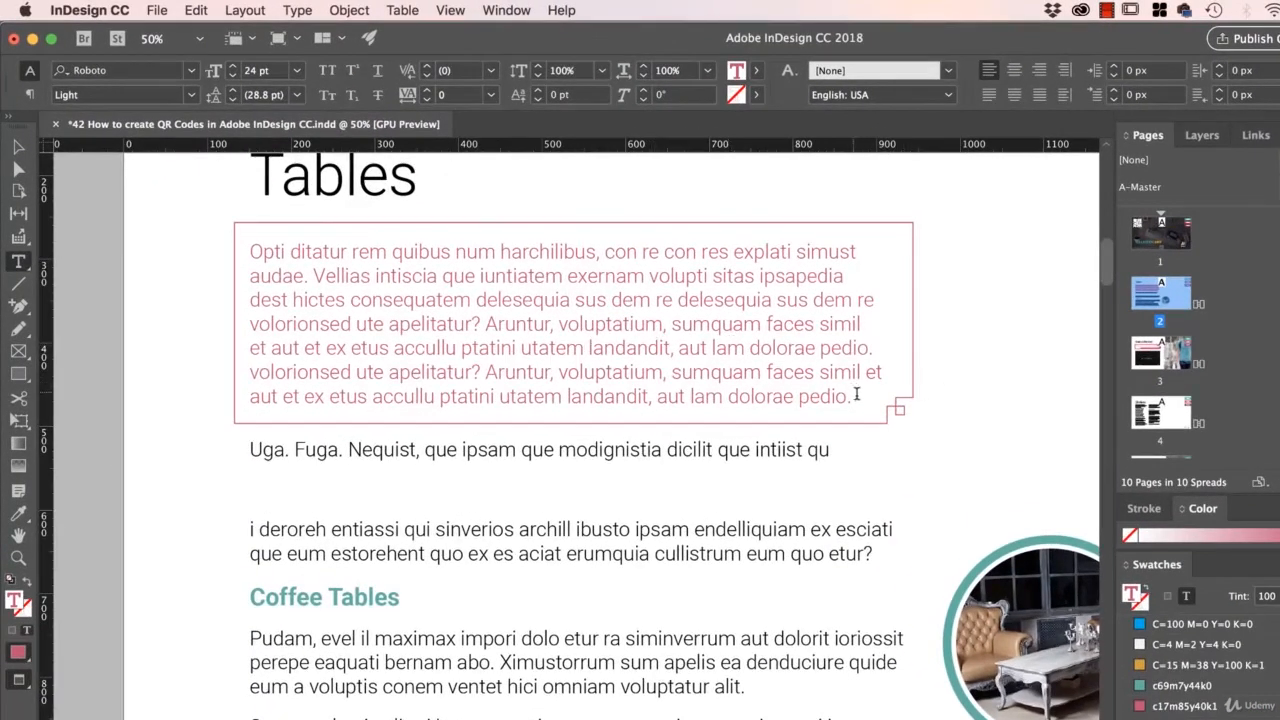
drag(855, 396, 238, 263)
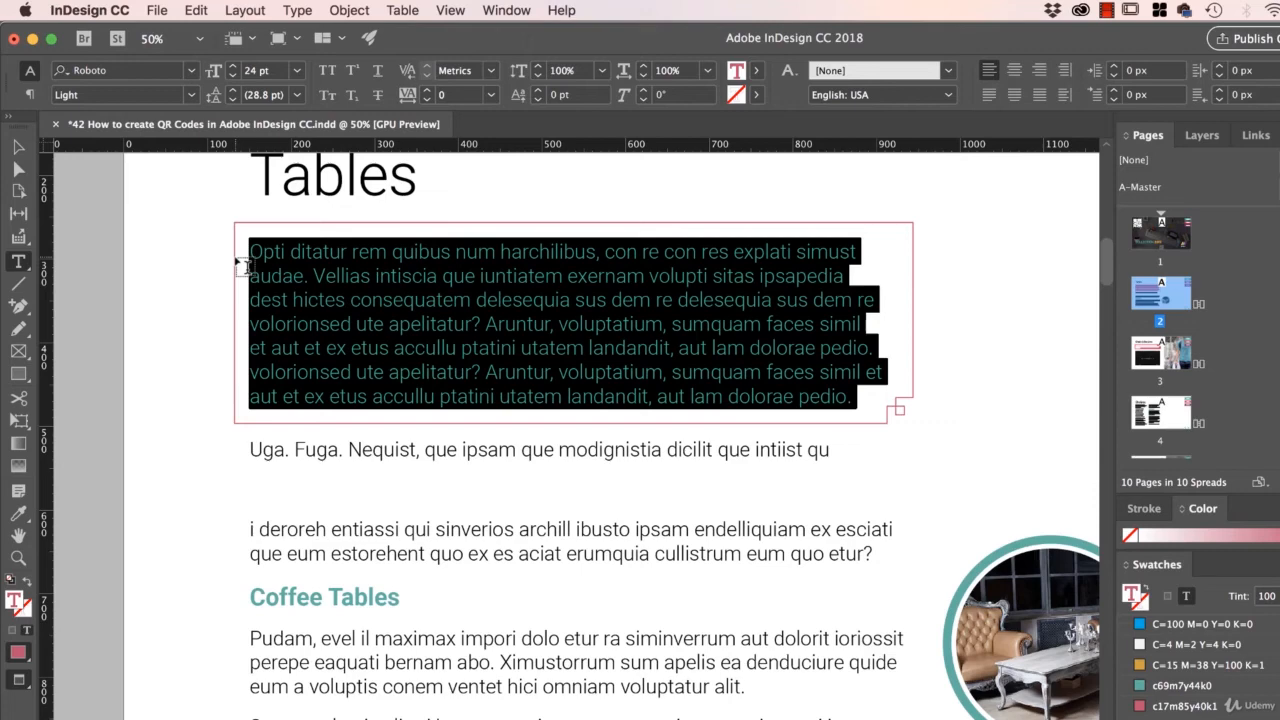
key(alt+Down)
key(alt+Down)
key(alt+Down)
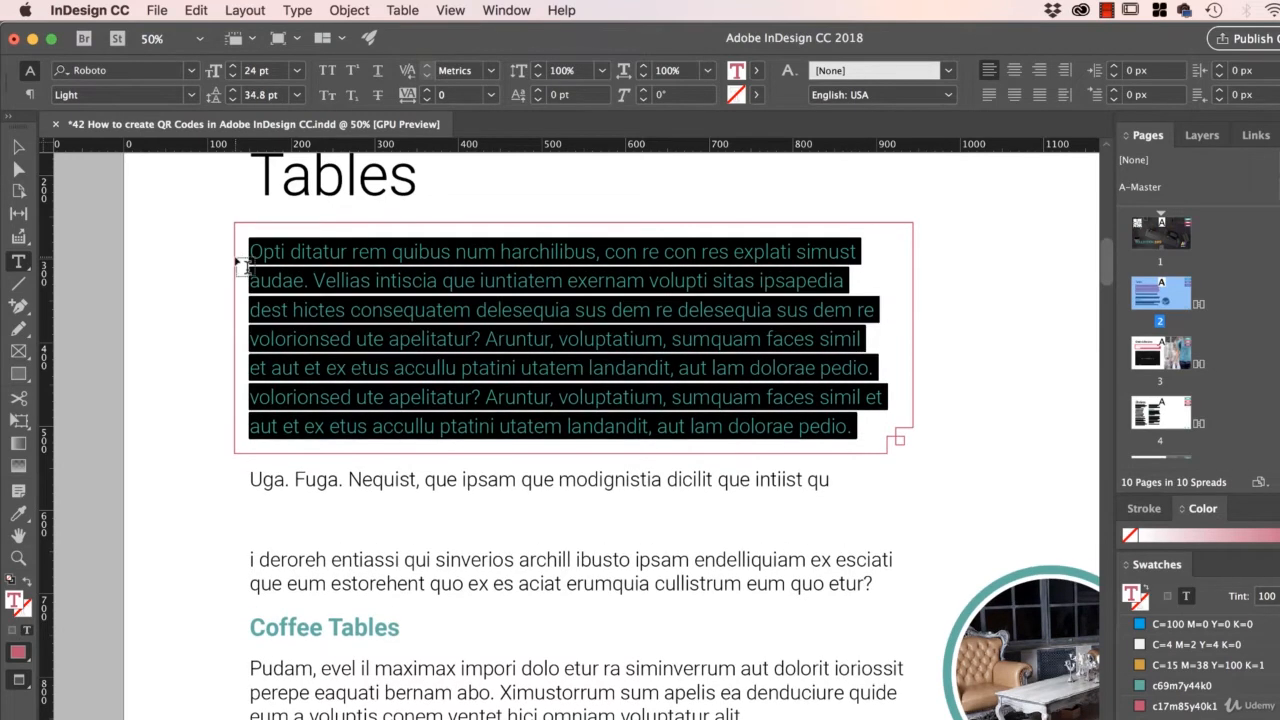
key(alt+Down)
key(alt+Down)
key(alt+Down)
key(alt+Down)
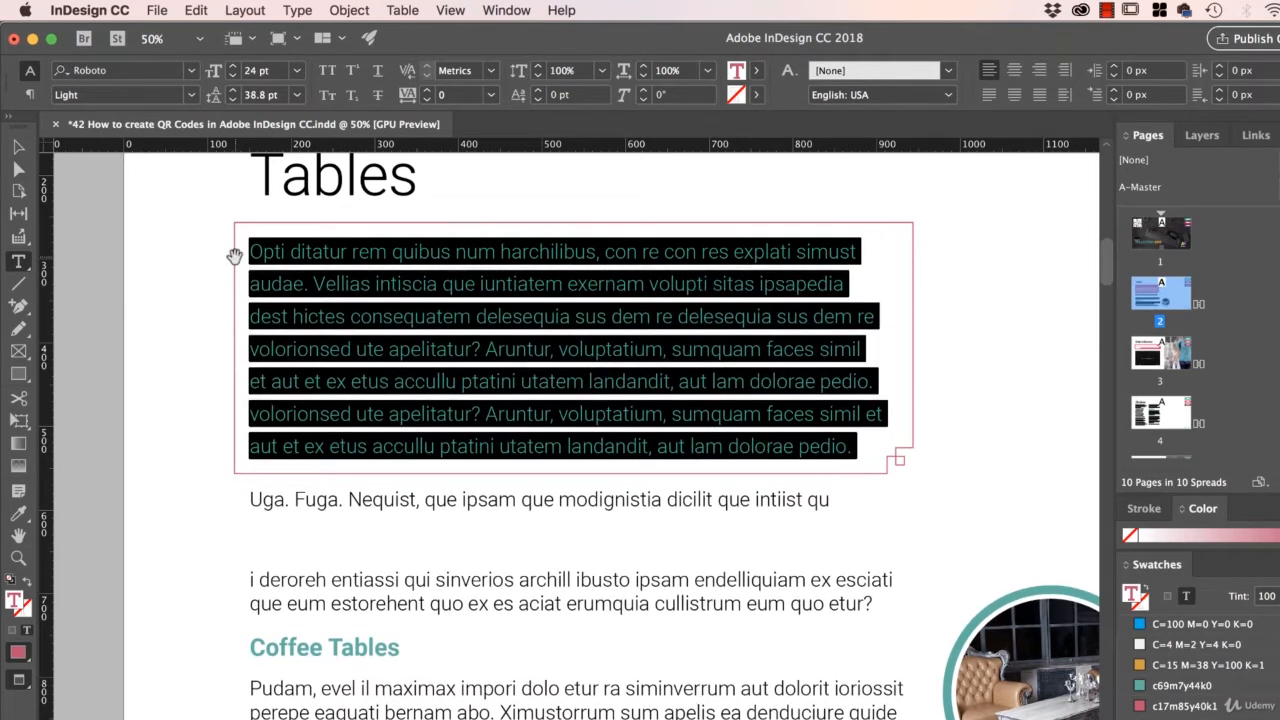
Reduce the pink paragraph's leading by several increments and raise it again to 40.8 pt
key(alt+Up)
key(alt+Up)
key(alt+Up)
key(alt+Up)
key(alt+Up)
key(alt+Down)
key(alt+Down)
key(alt+Down)
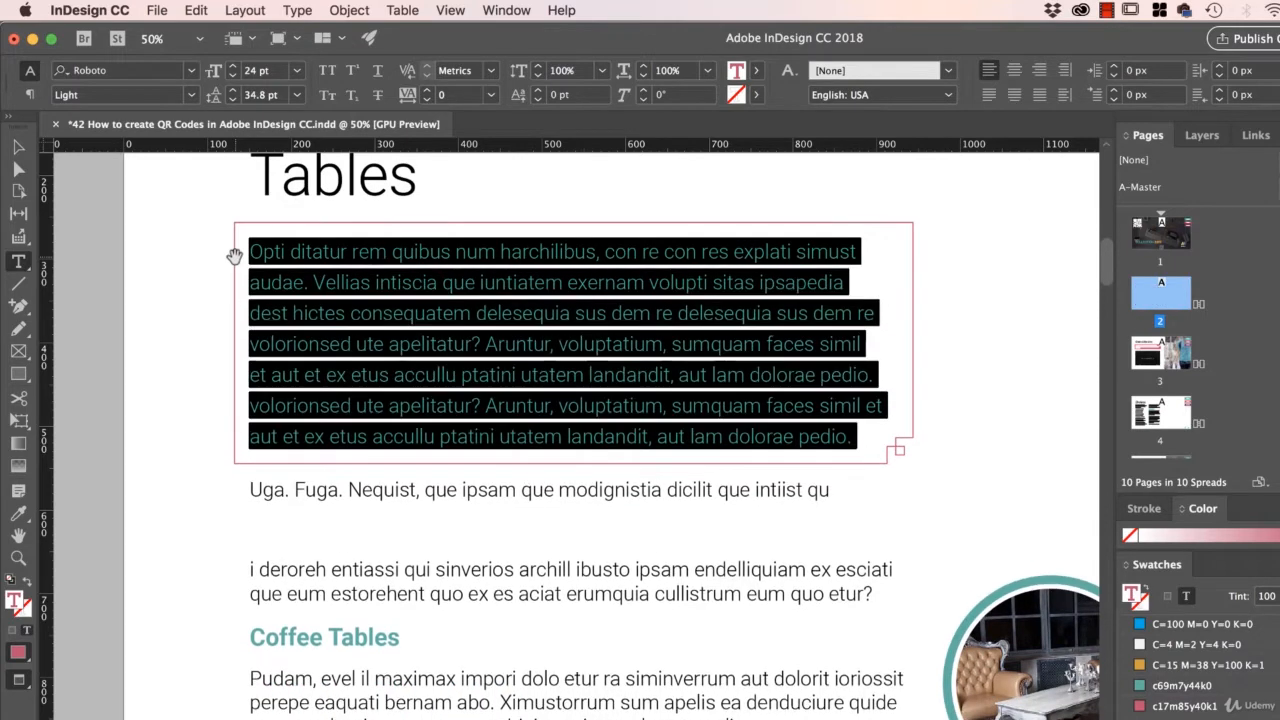
key(alt+Down)
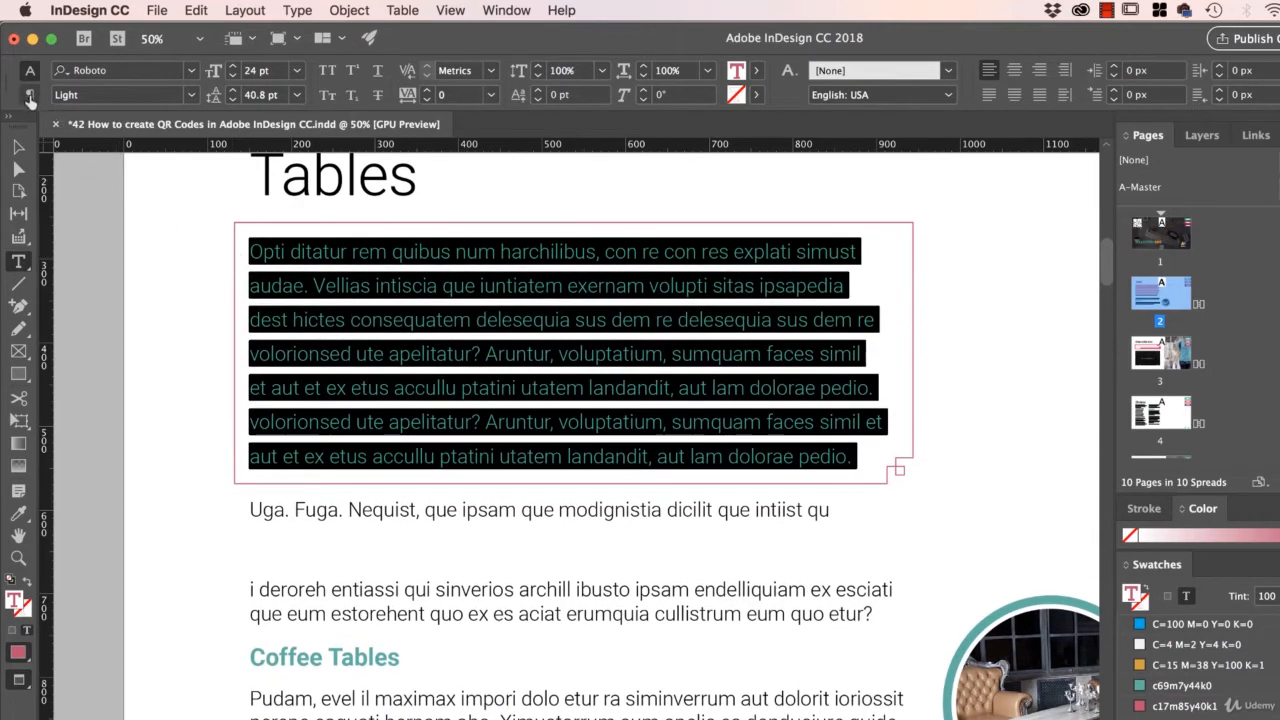
Tighten the tracking of the whole pink paragraph to -140
key(alt+Left)
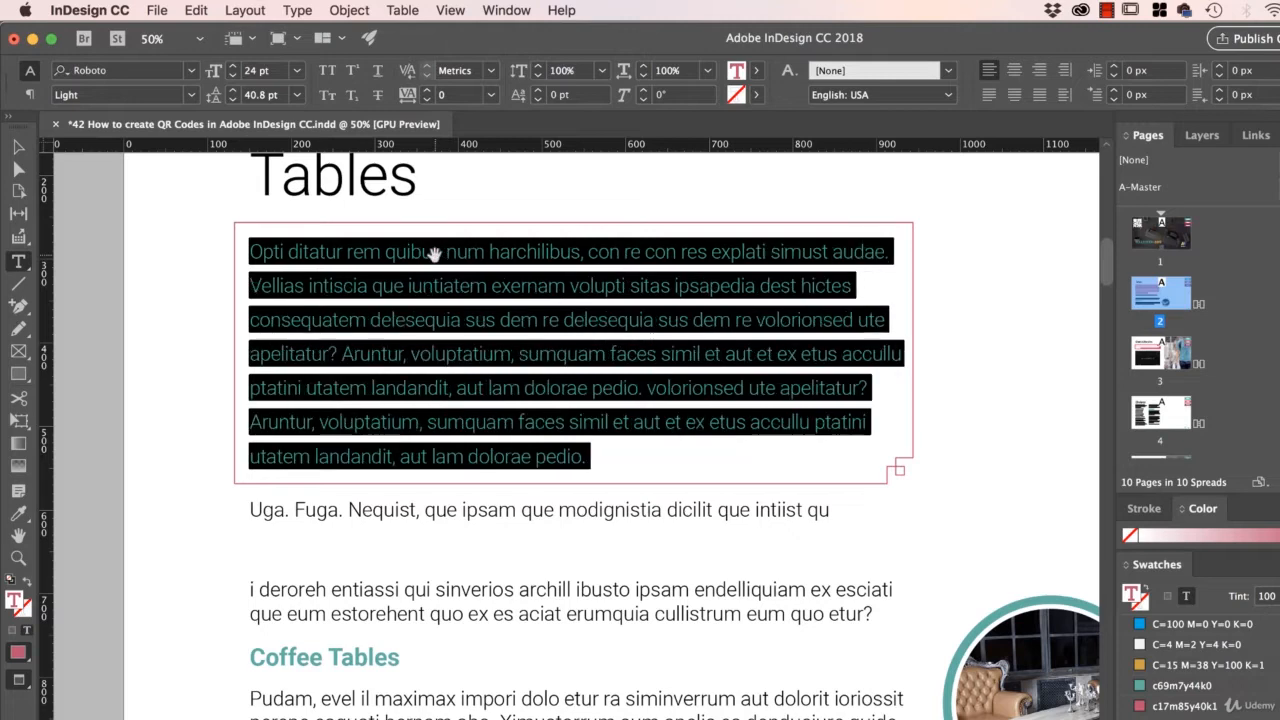
key(alt+Right)
key(alt+Left)
key(alt+Left)
key(alt+Left)
key(alt+Left)
key(alt+Left)
key(alt+Left)
key(alt+Left)
key(alt+Left)
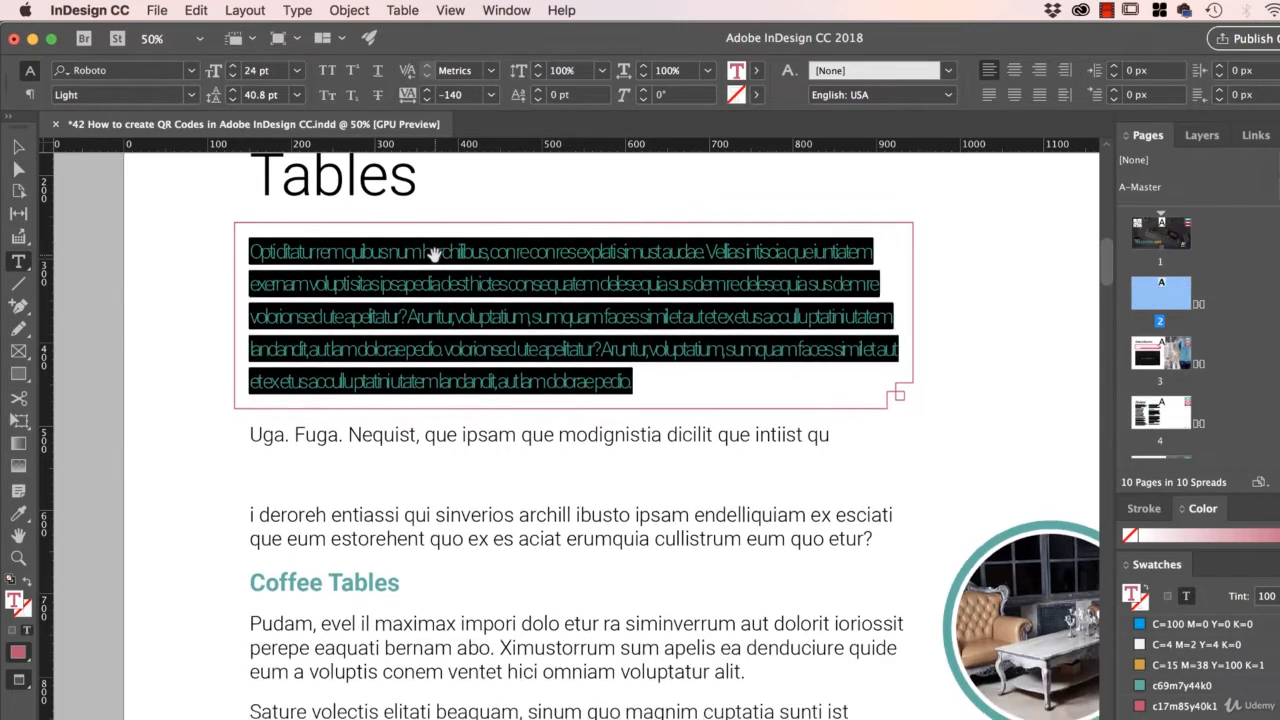
Adjust the leading of the tightly tracked pink paragraph to 42.8 pt
key(alt+Up)
key(alt+Up)
key(alt+Down)
key(alt+Down)
key(alt+Down)
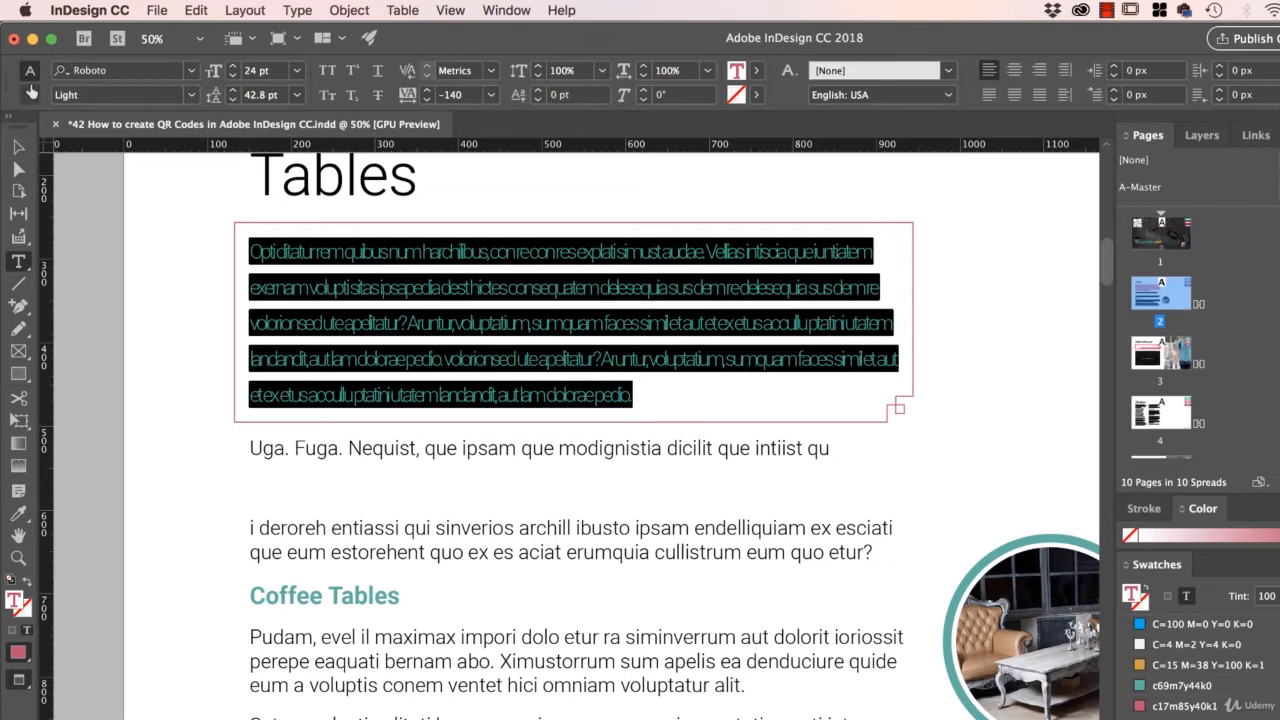
Switch the text options from character to paragraph formatting and back to character formatting
click(30, 94)
click(30, 70)
key(super+alt+7)
click(29, 72)
Set the space after the paragraph beginning "Uga. Fuga. Nequist" to 24 px using the paragraph formatting options
triple_click(494, 452)
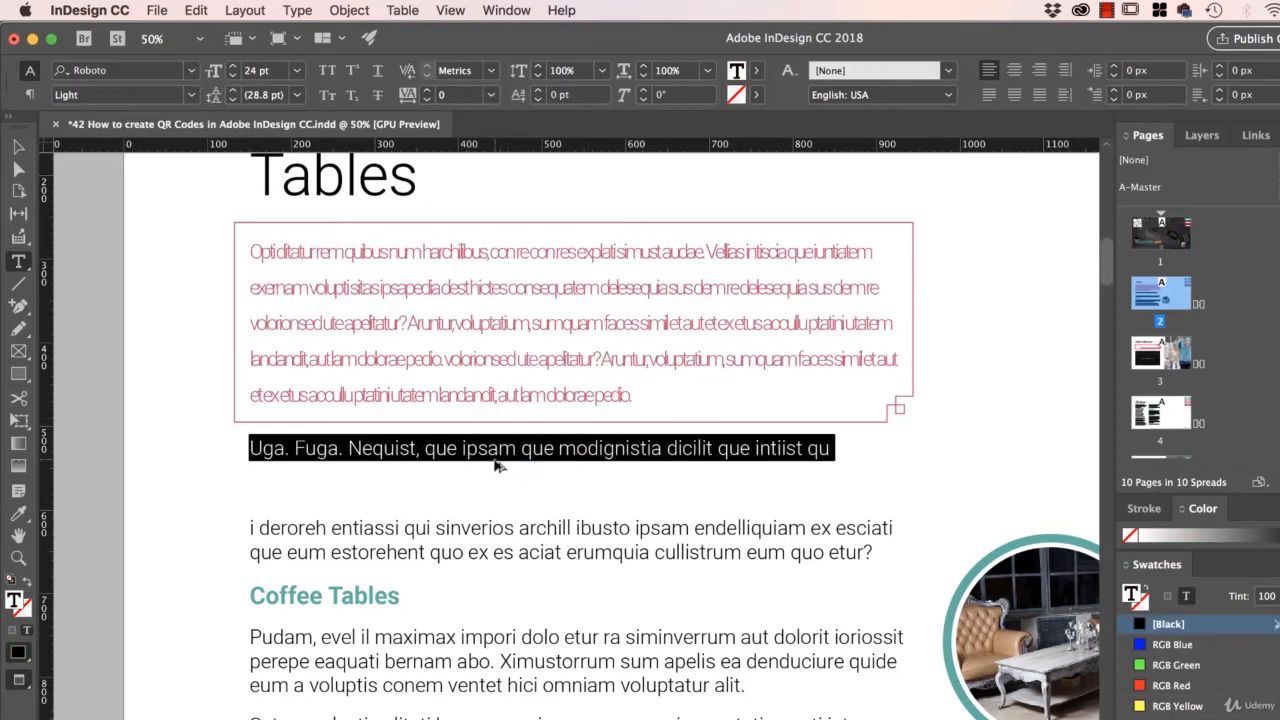
key(super+alt+7)
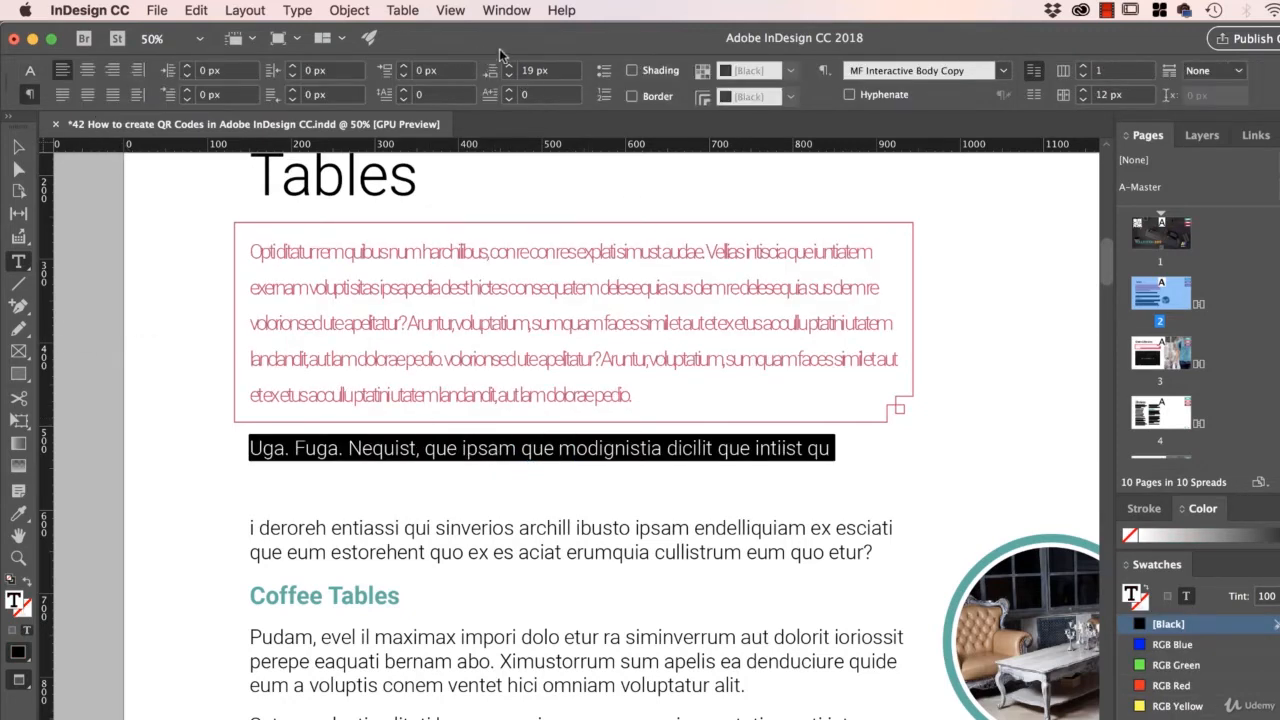
click(508, 65)
click(508, 65)
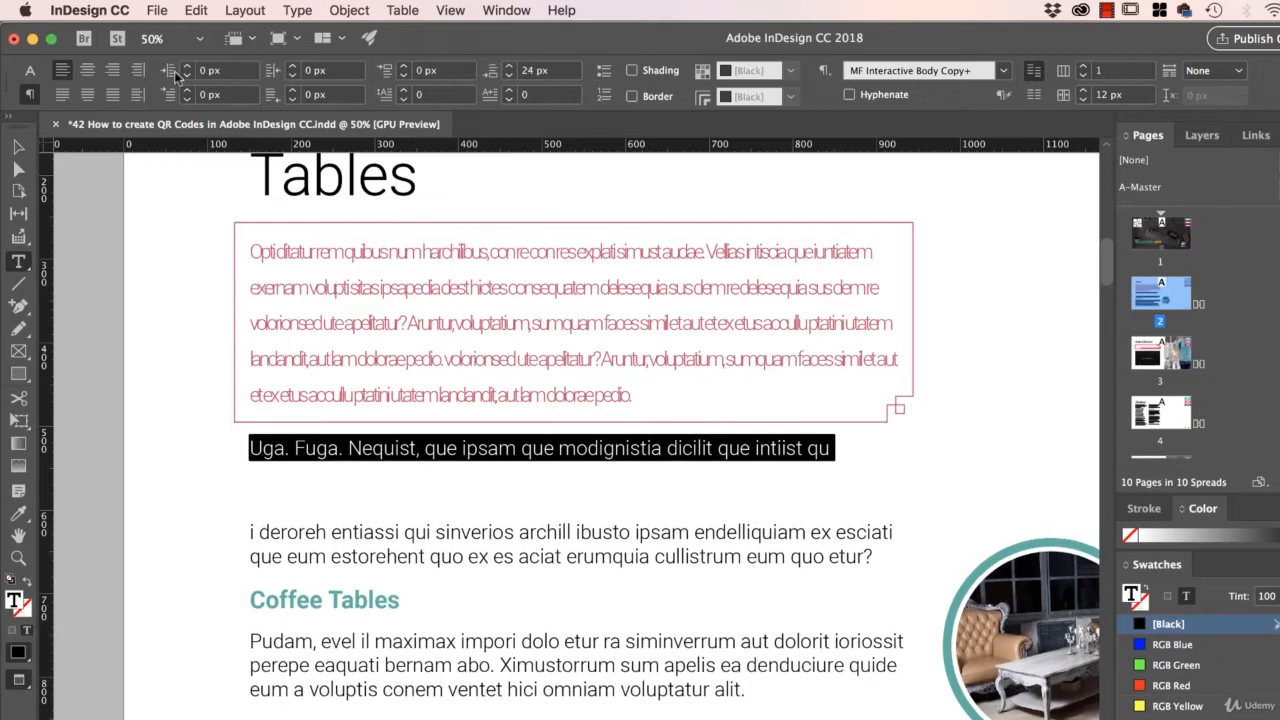
key(super+alt+7)
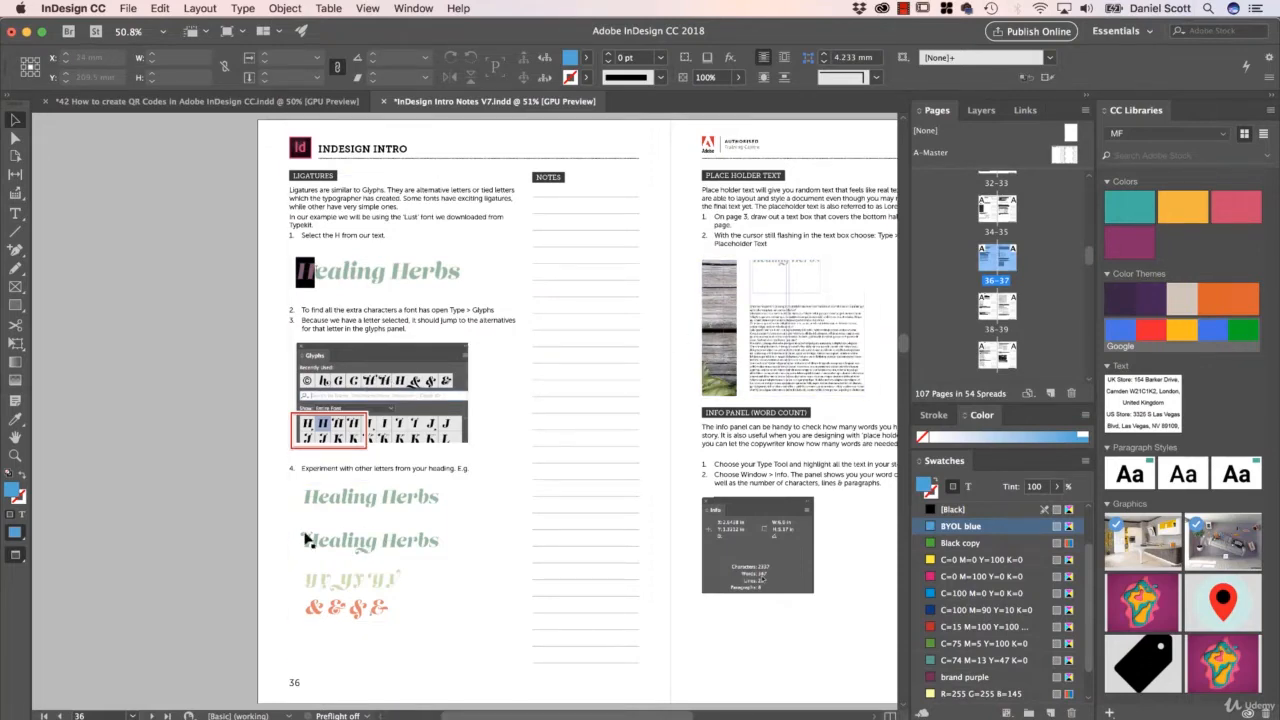
Look through the InDesign Intro Notes V7 document from the spread of pages 36–37 to that of pages 44–45
scroll(360, 514, up, 5)
scroll(360, 514, down, 5)
scroll(362, 516, right, 6)
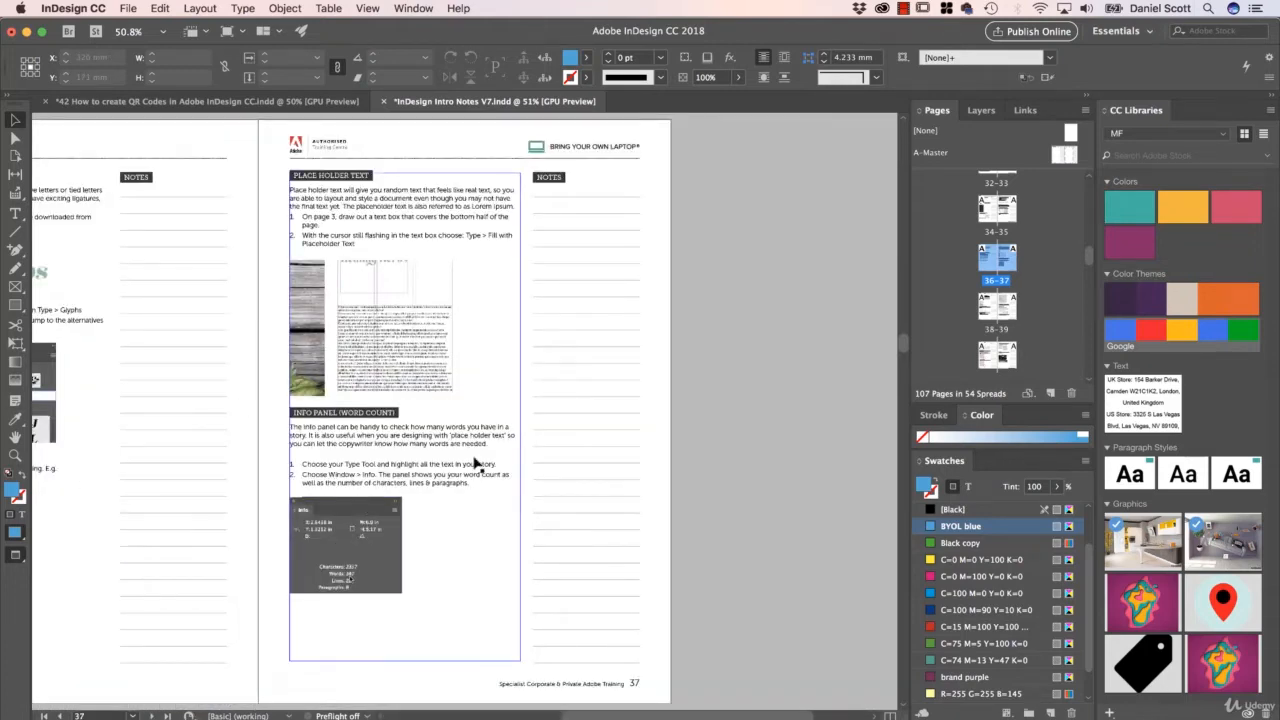
scroll(476, 464, left, 3)
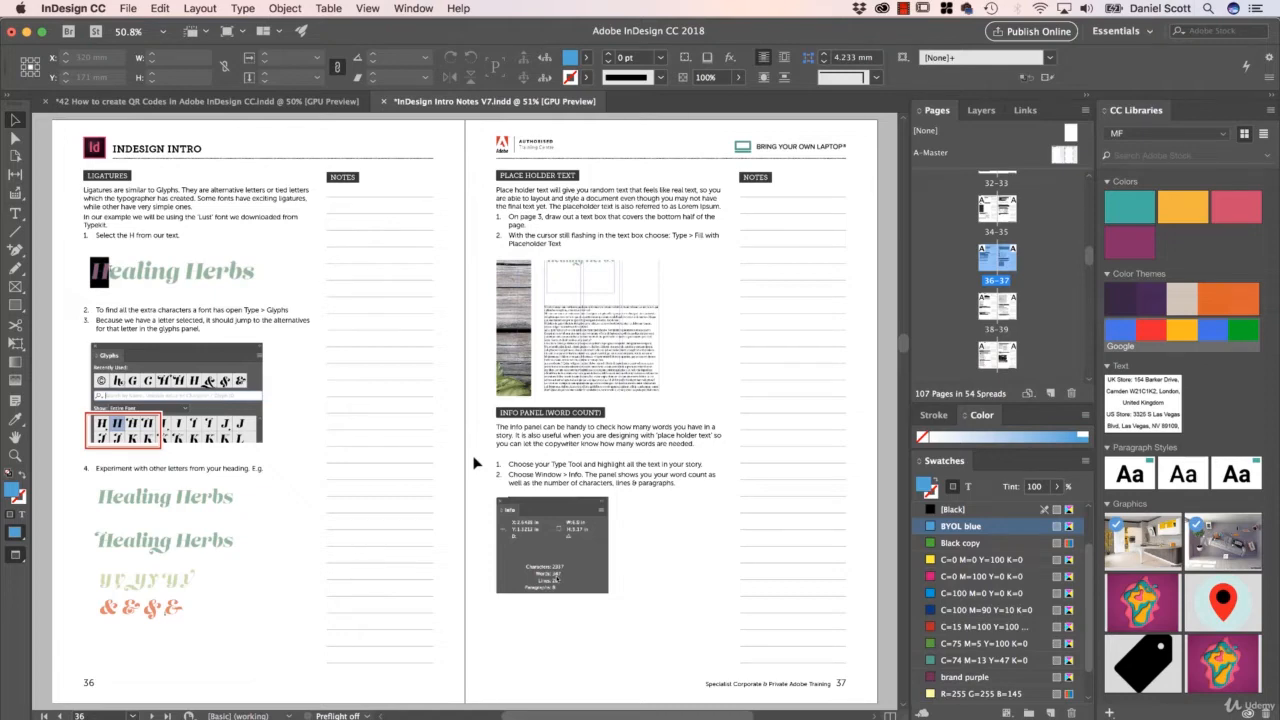
scroll(476, 464, down, 15)
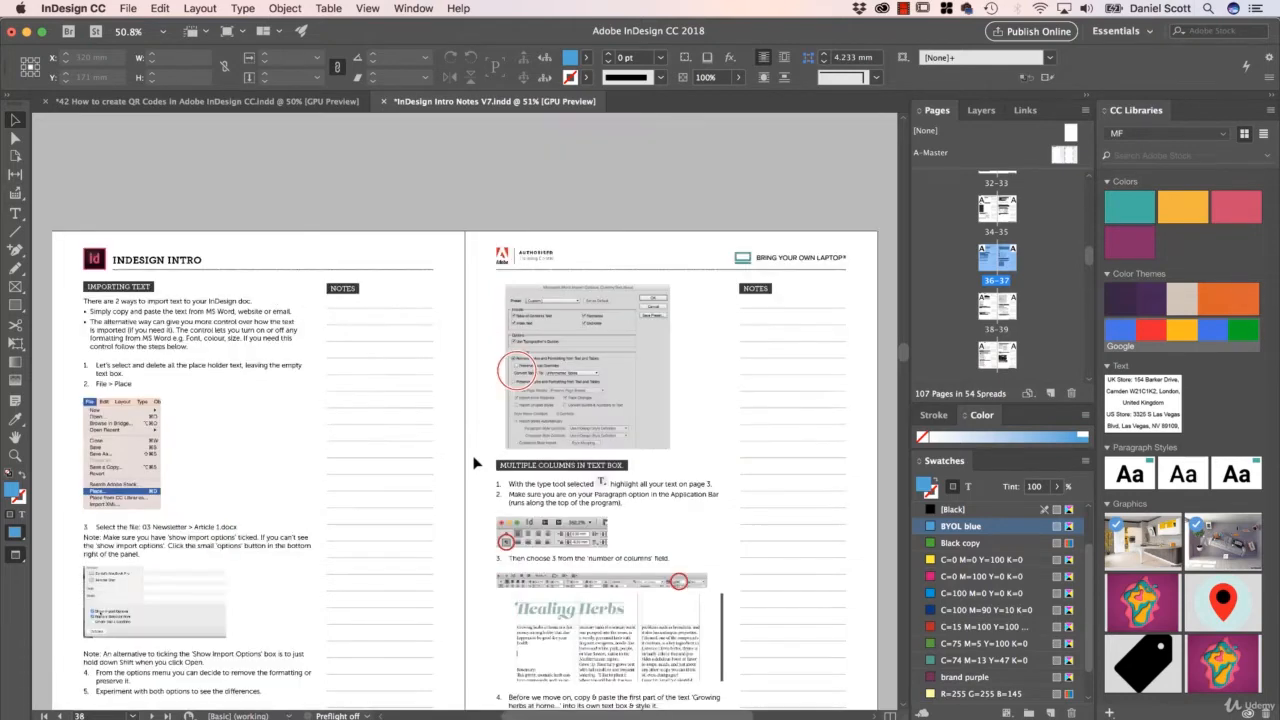
scroll(476, 464, down, 8)
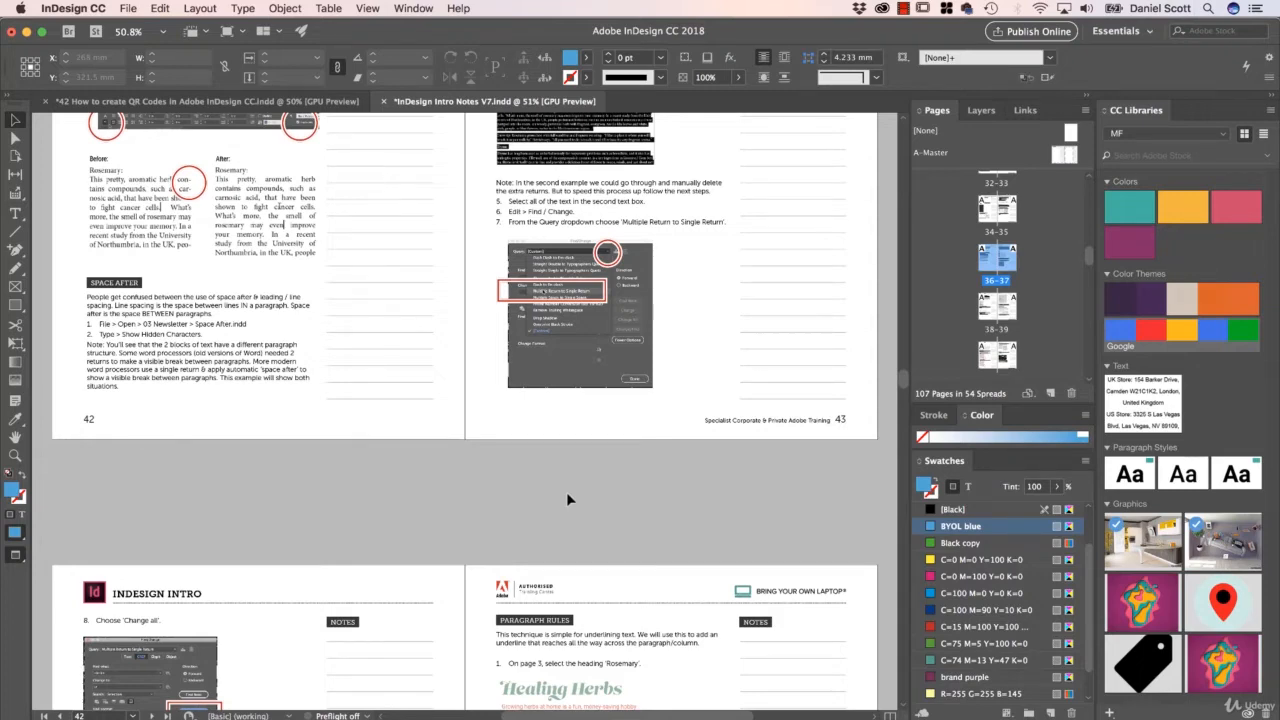
scroll(566, 492, down, 5)
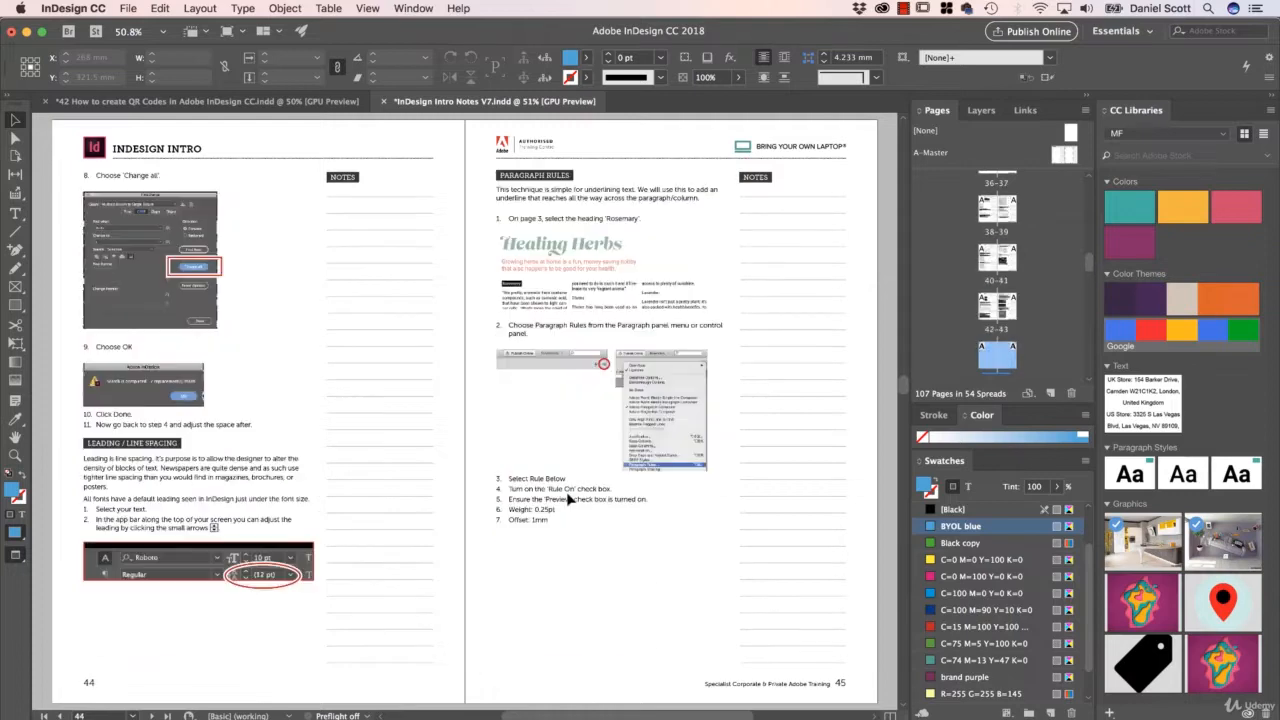
Look through the InDesign Intro Notes V7 document from the spread of pages 44–45 to that of pages 52–53
scroll(566, 500, down, 15)
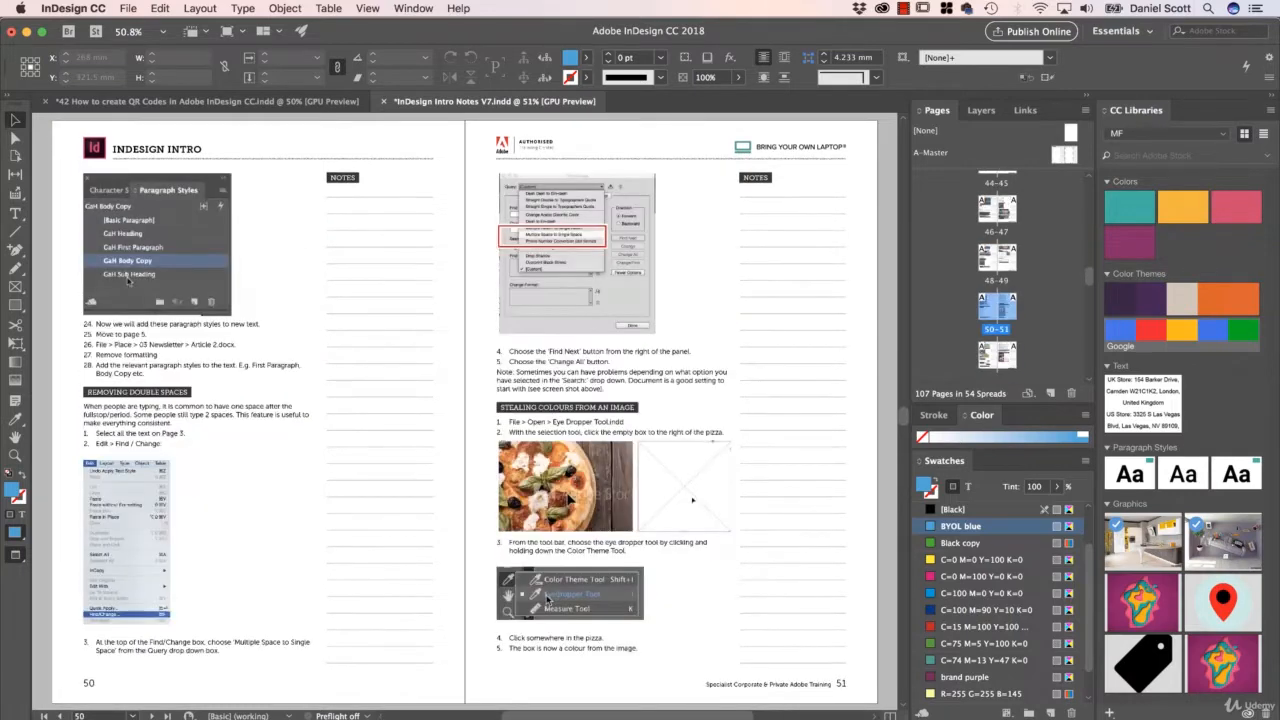
scroll(630, 499, up, 10)
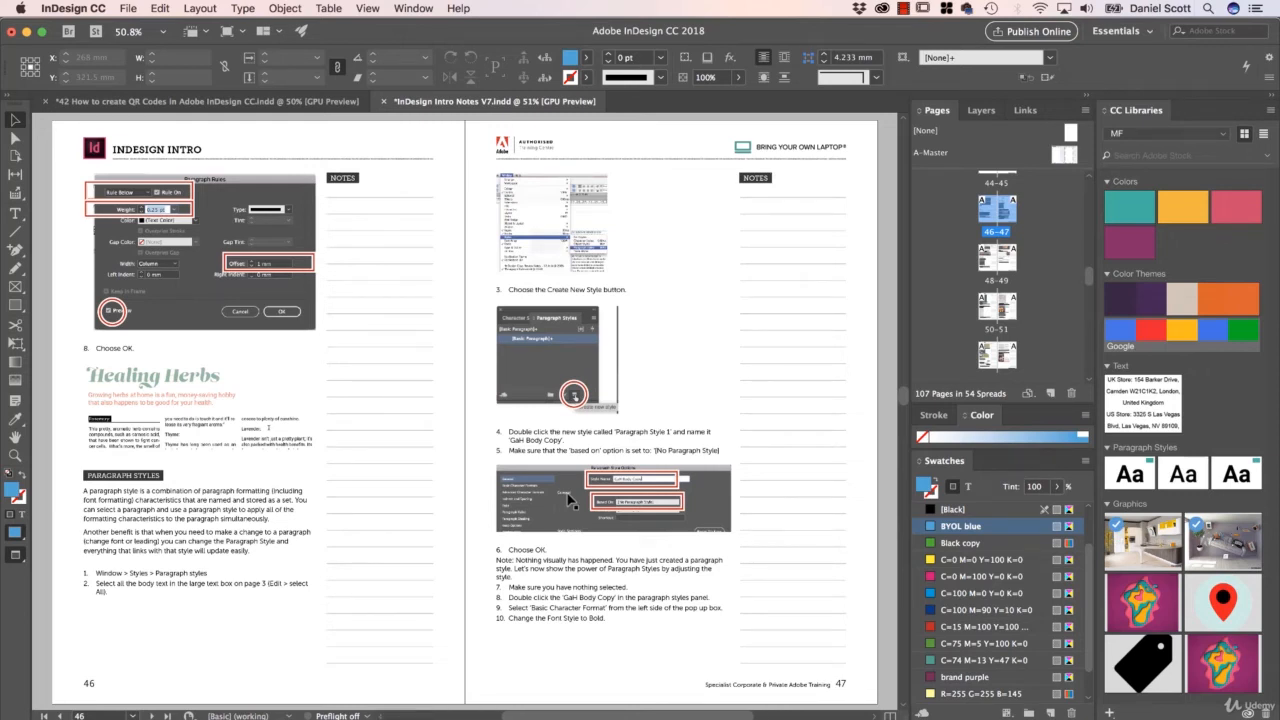
scroll(567, 500, down, 5)
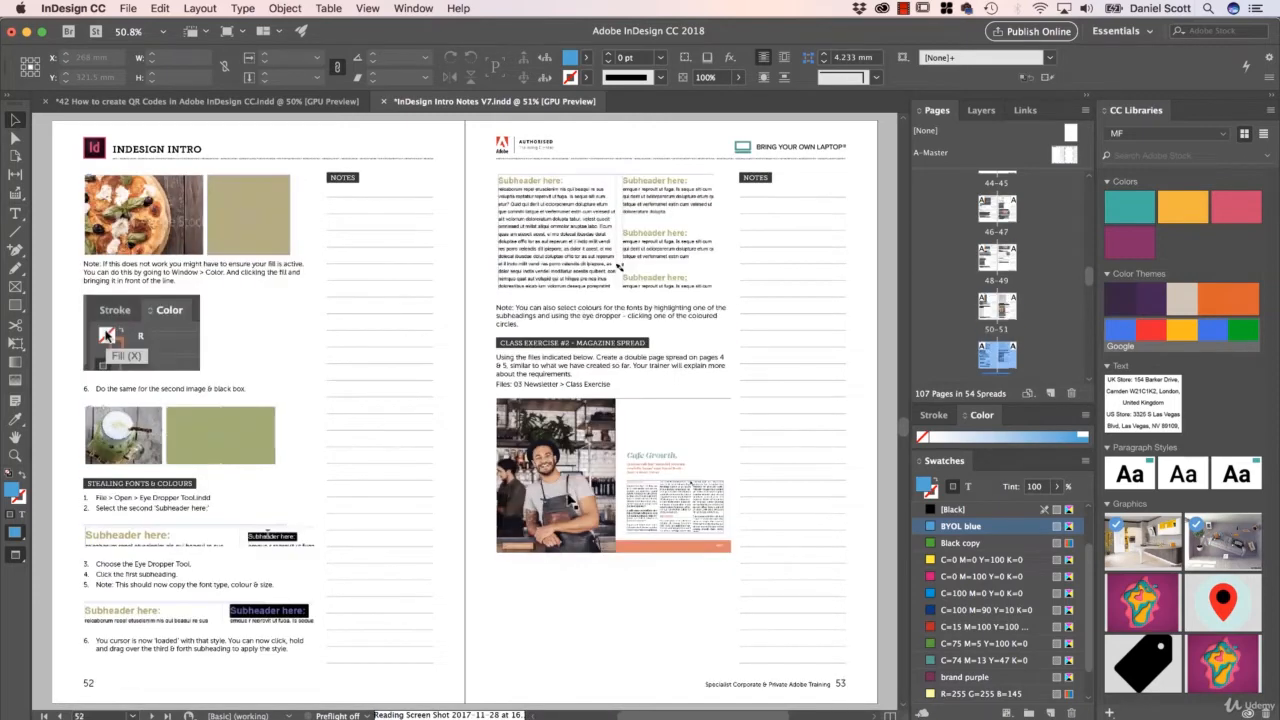
scroll(567, 500, up, 10)
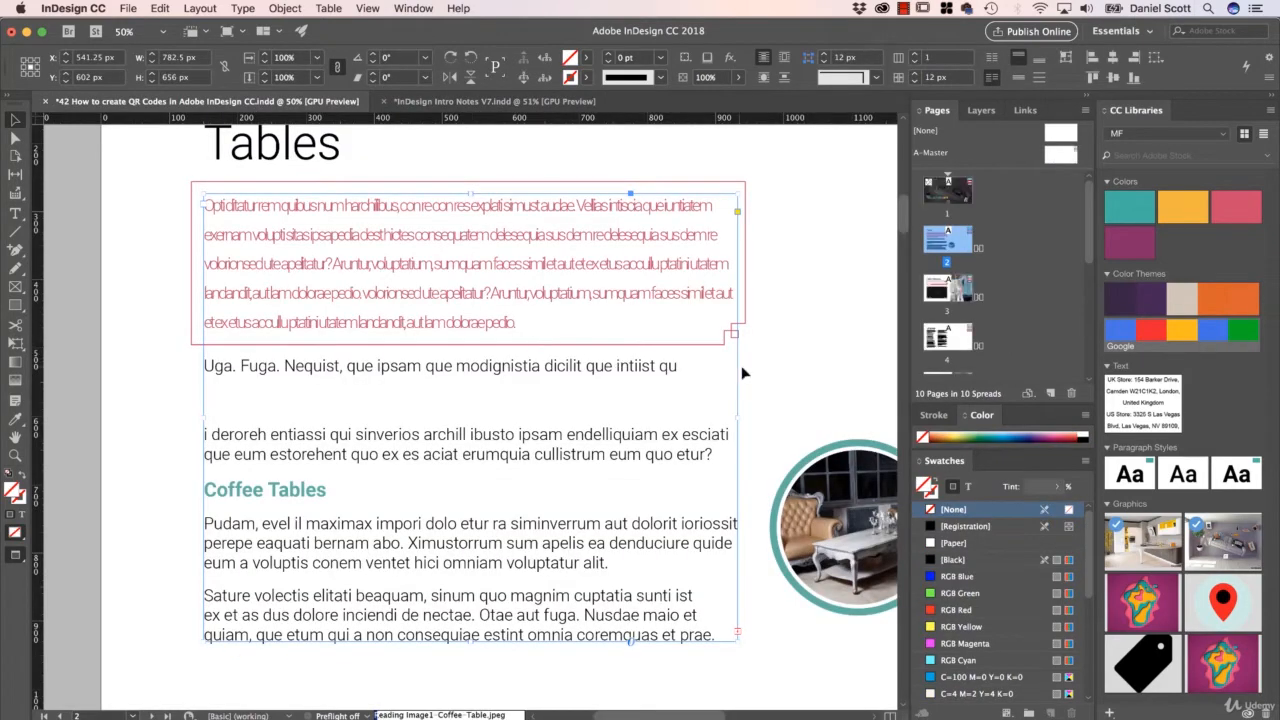
Delete all the coloured, white and gradient rectangles on page 10 of the QR codes document
scroll(1006, 366, down, 5)
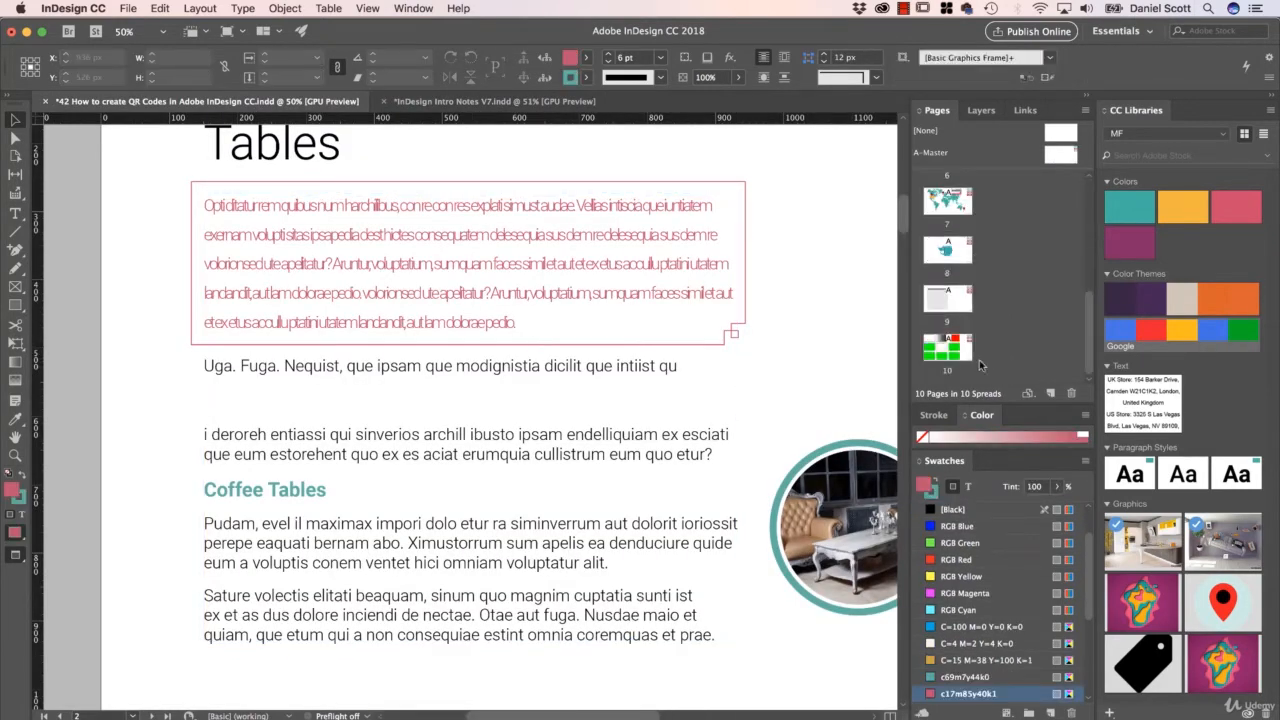
double_click(954, 348)
key(super+minus)
key(super+minus)
key(super+minus)
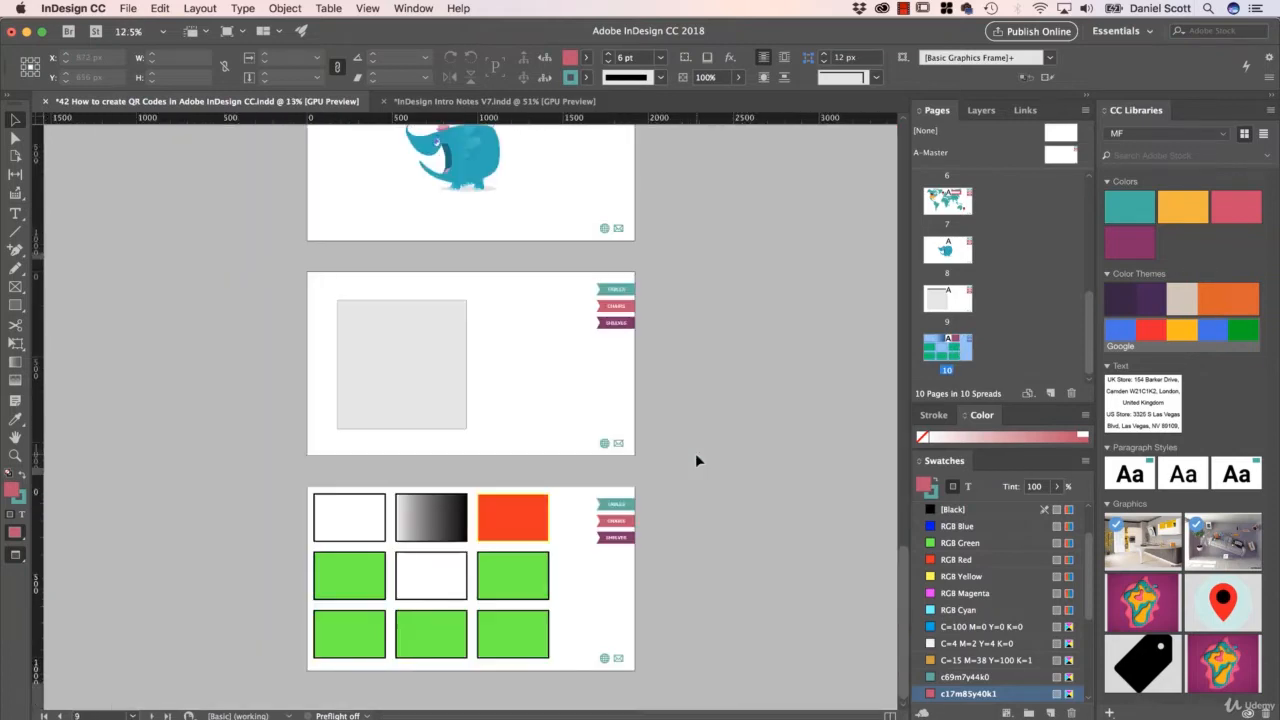
key(super+equal)
key(super+equal)
drag(665, 330, 142, 668)
key(Delete)
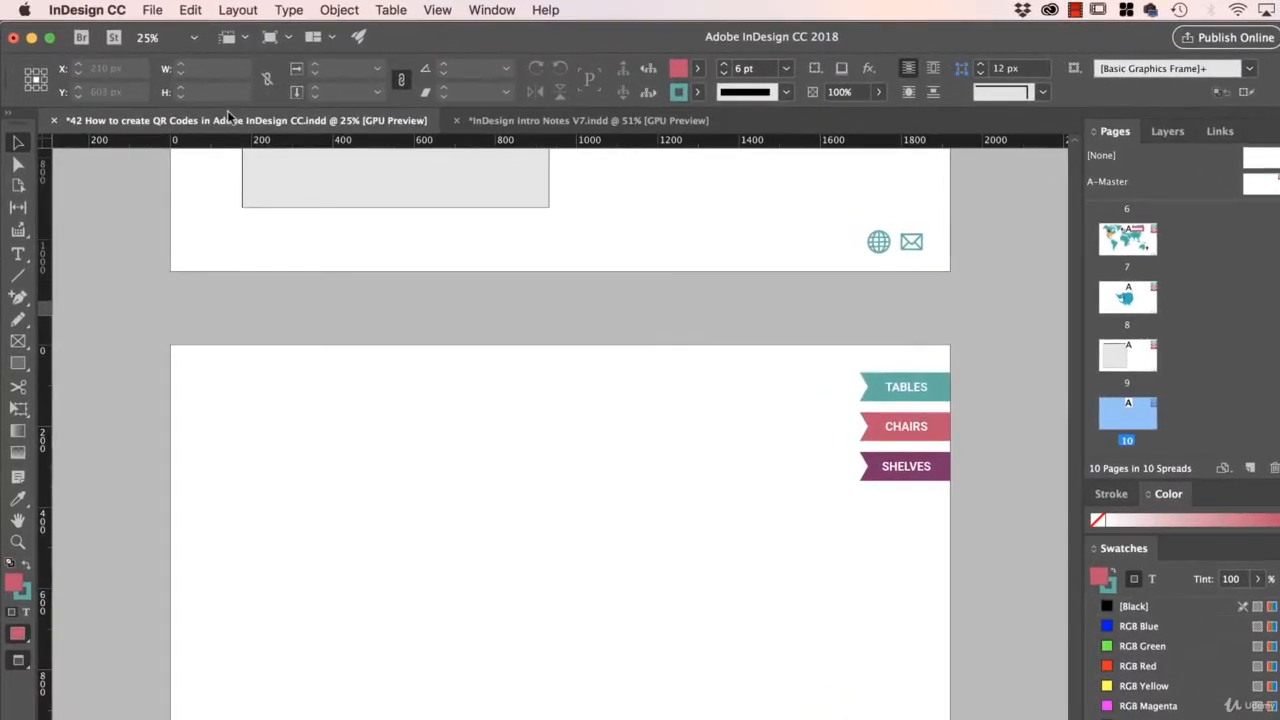
Examine the text import options for Magazine Text from the 03 Magazine exercise folder with Show Import Options enabled, without placing the file
click(130, 8)
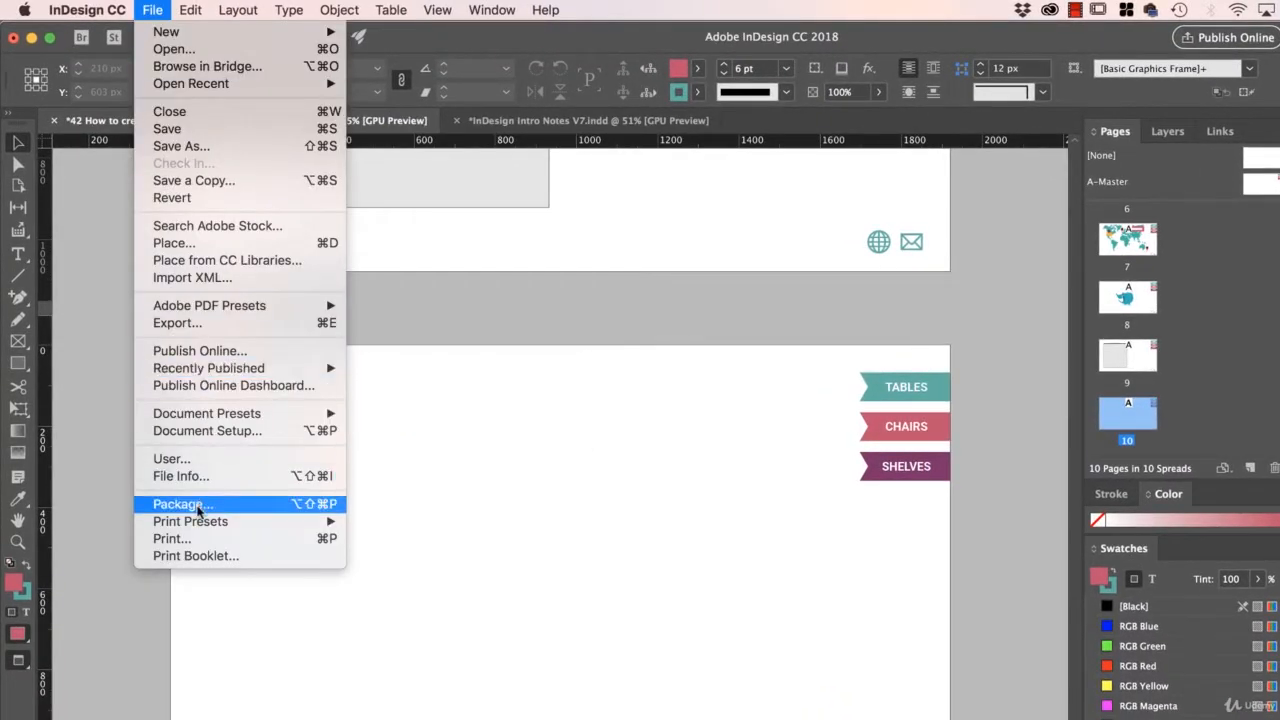
click(230, 245)
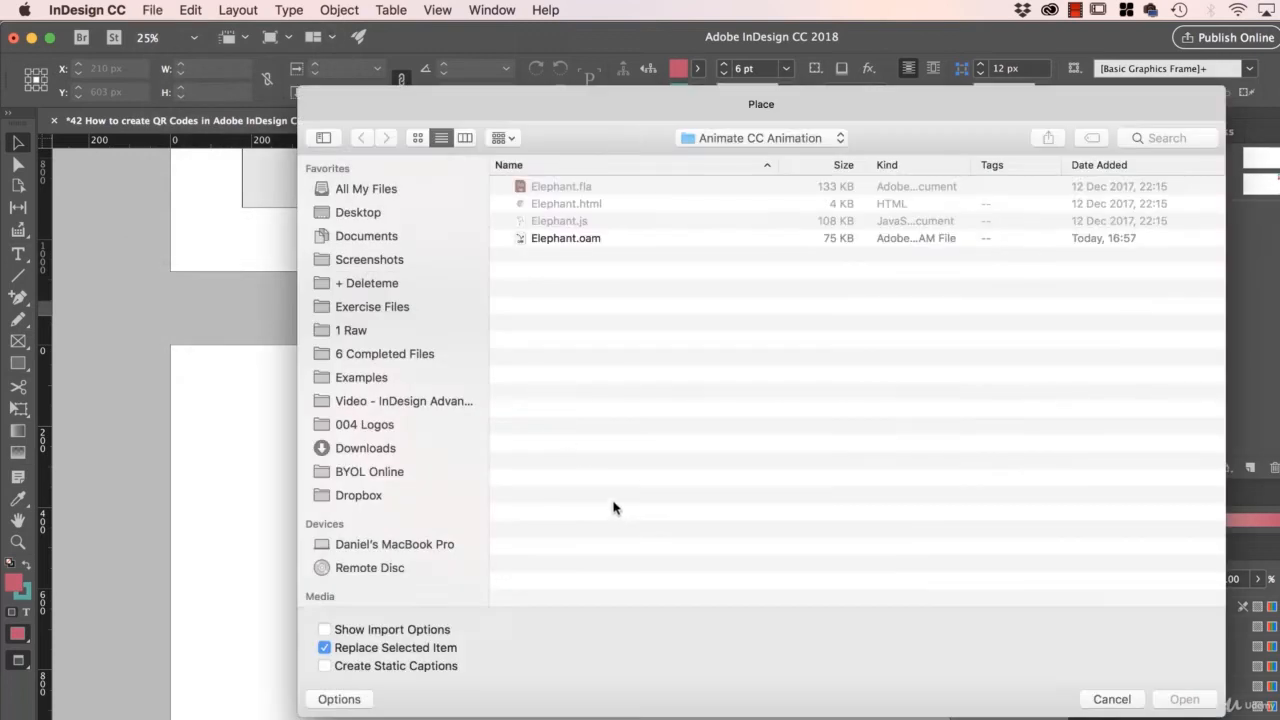
click(724, 137)
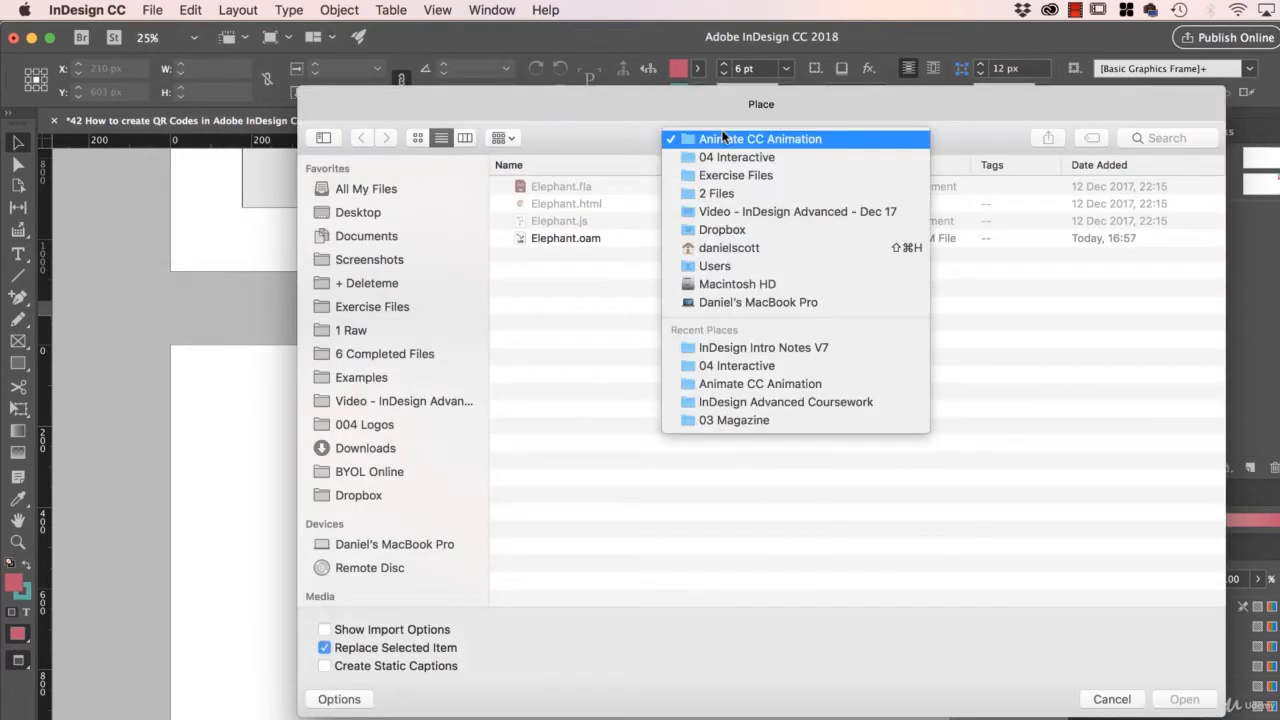
click(735, 175)
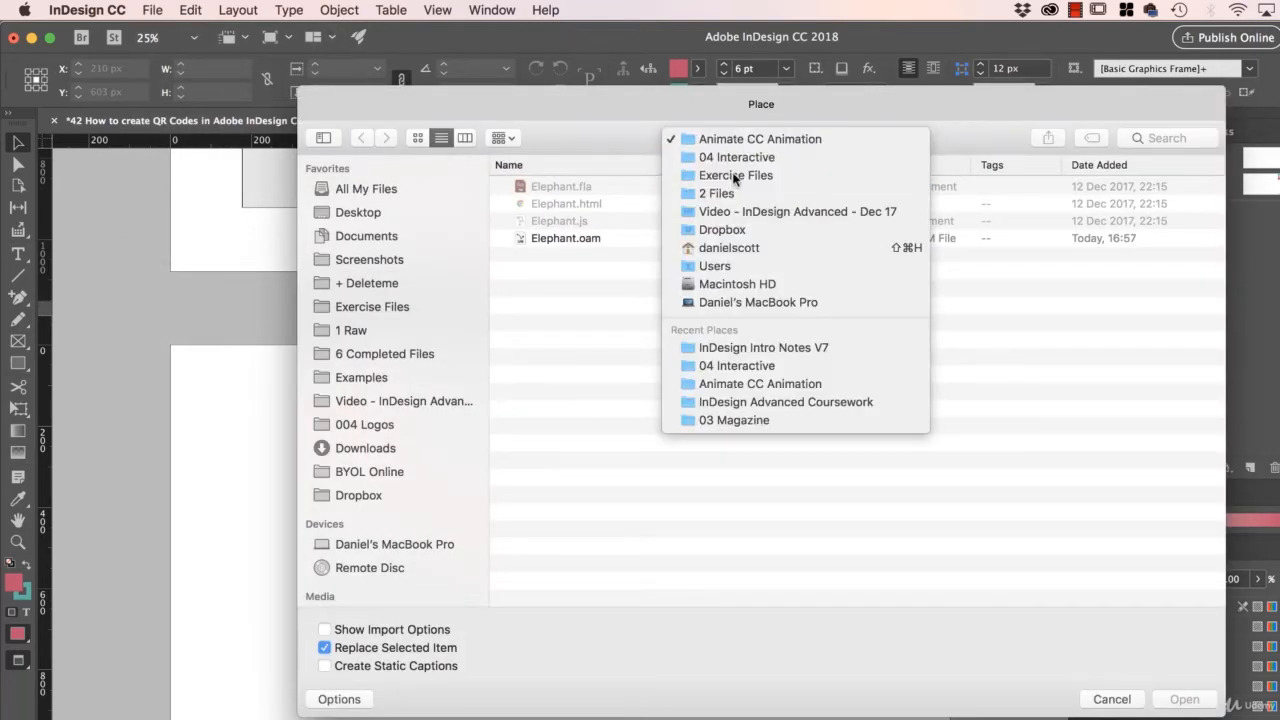
double_click(580, 220)
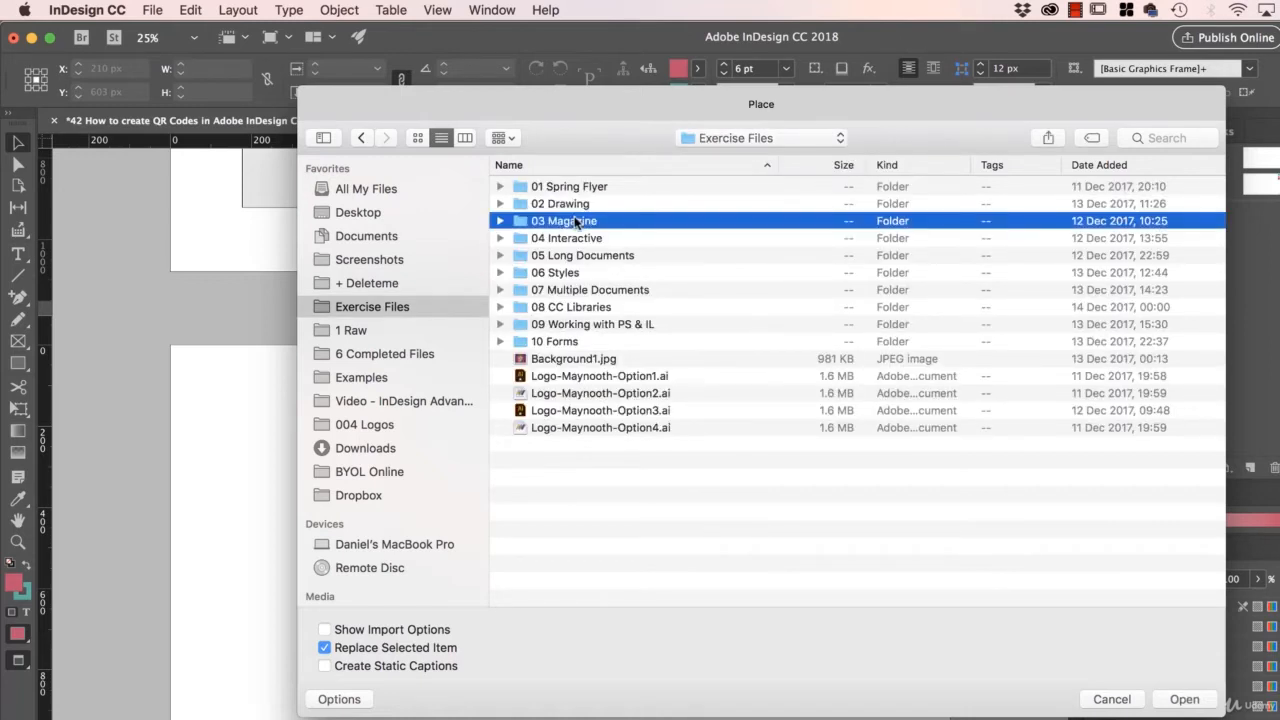
click(576, 242)
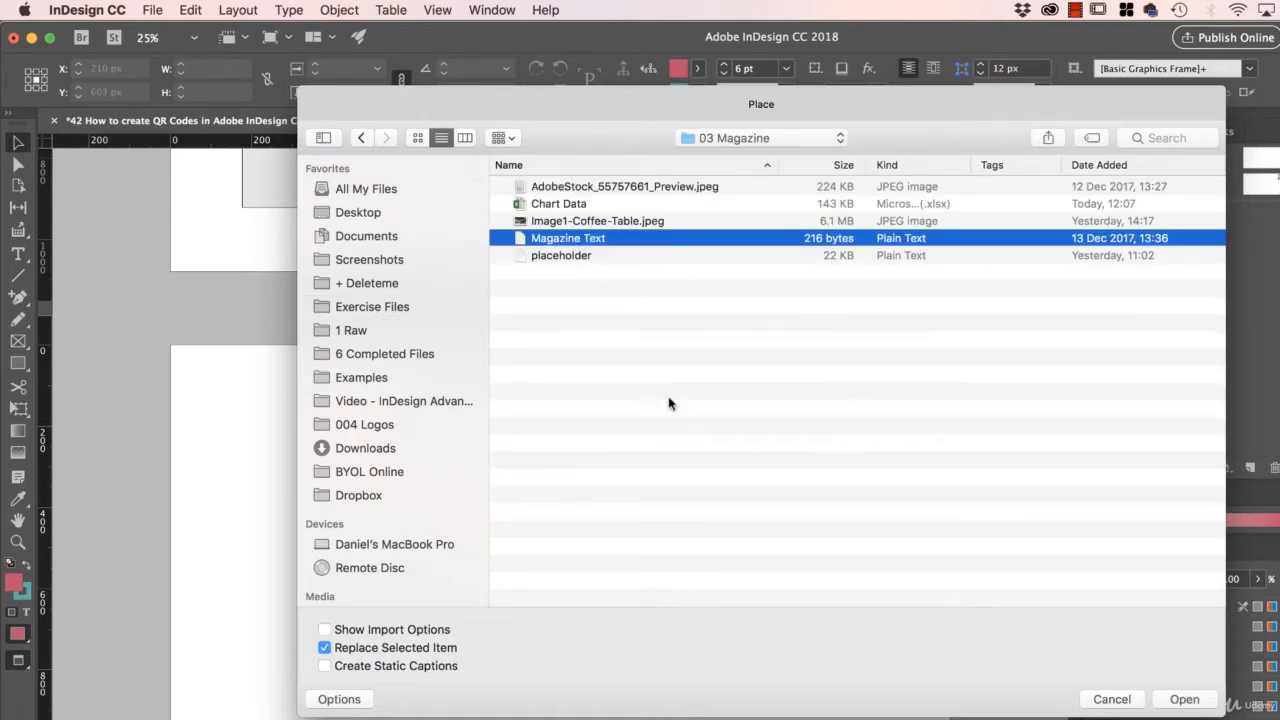
click(323, 630)
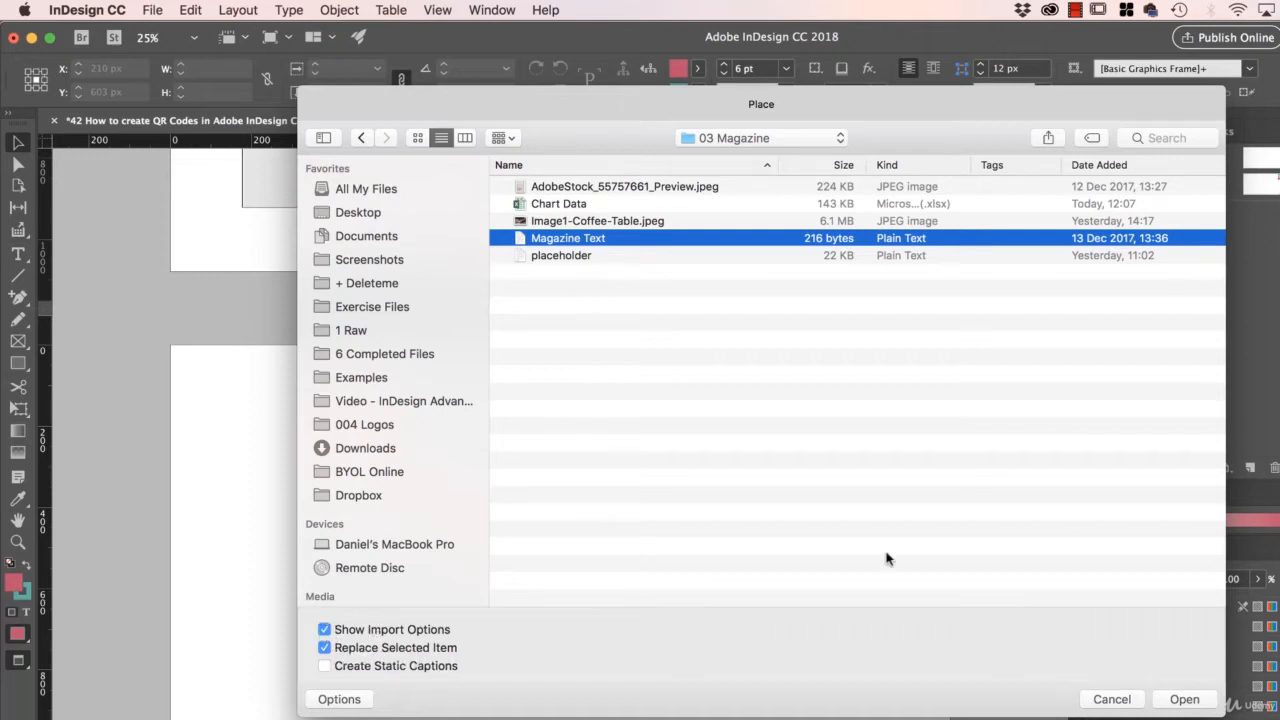
click(1162, 699)
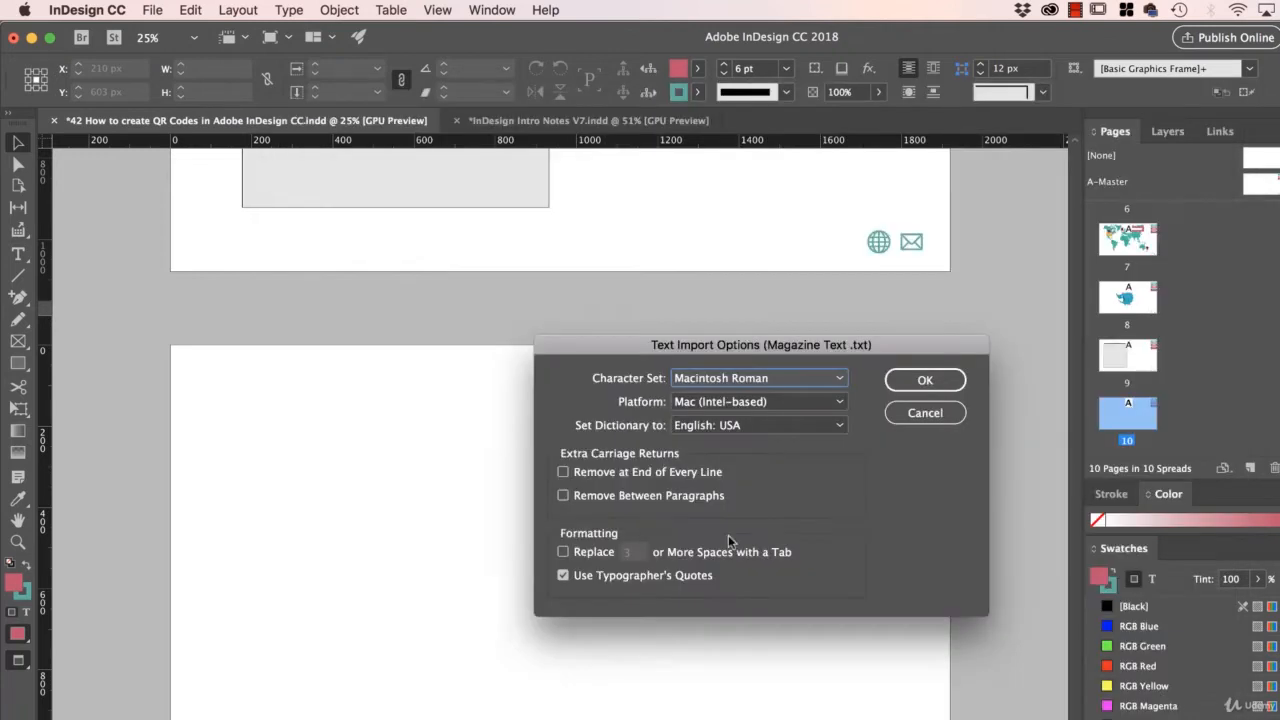
click(904, 415)
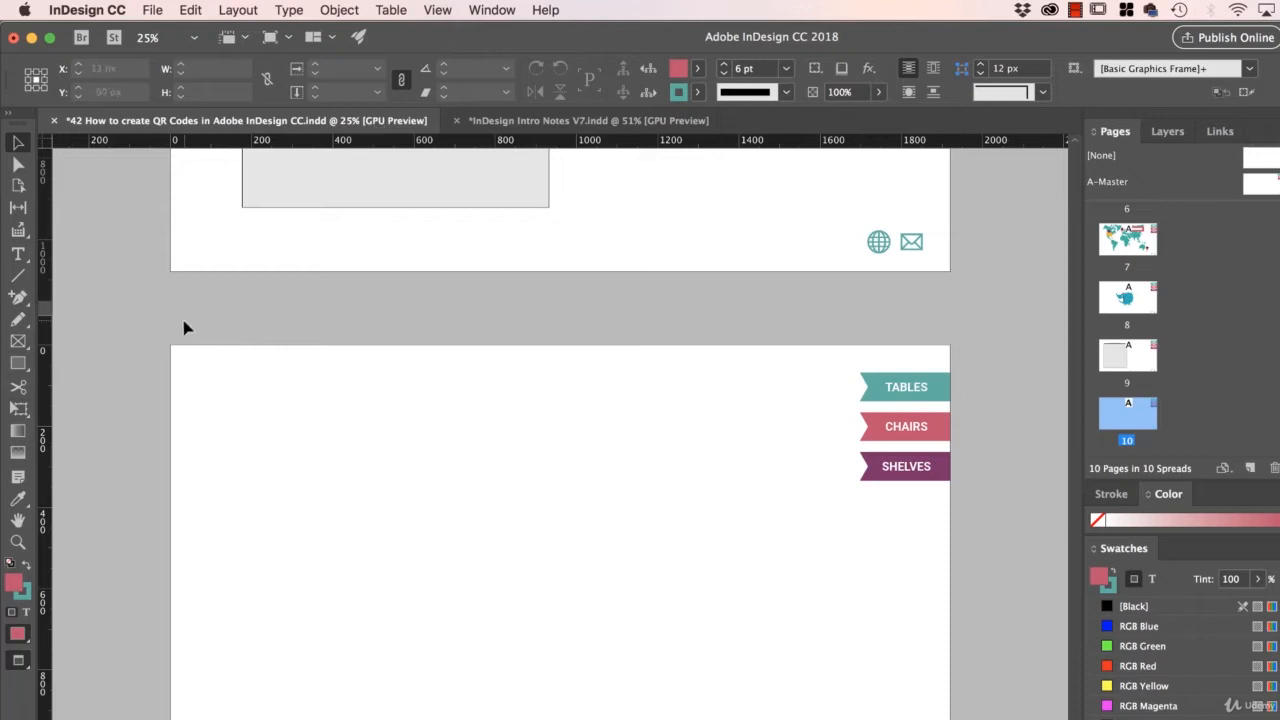
Examine the image import options for Image1-Coffee-Table.jpeg and leave them without placing the image
key(super+d)
click(605, 221)
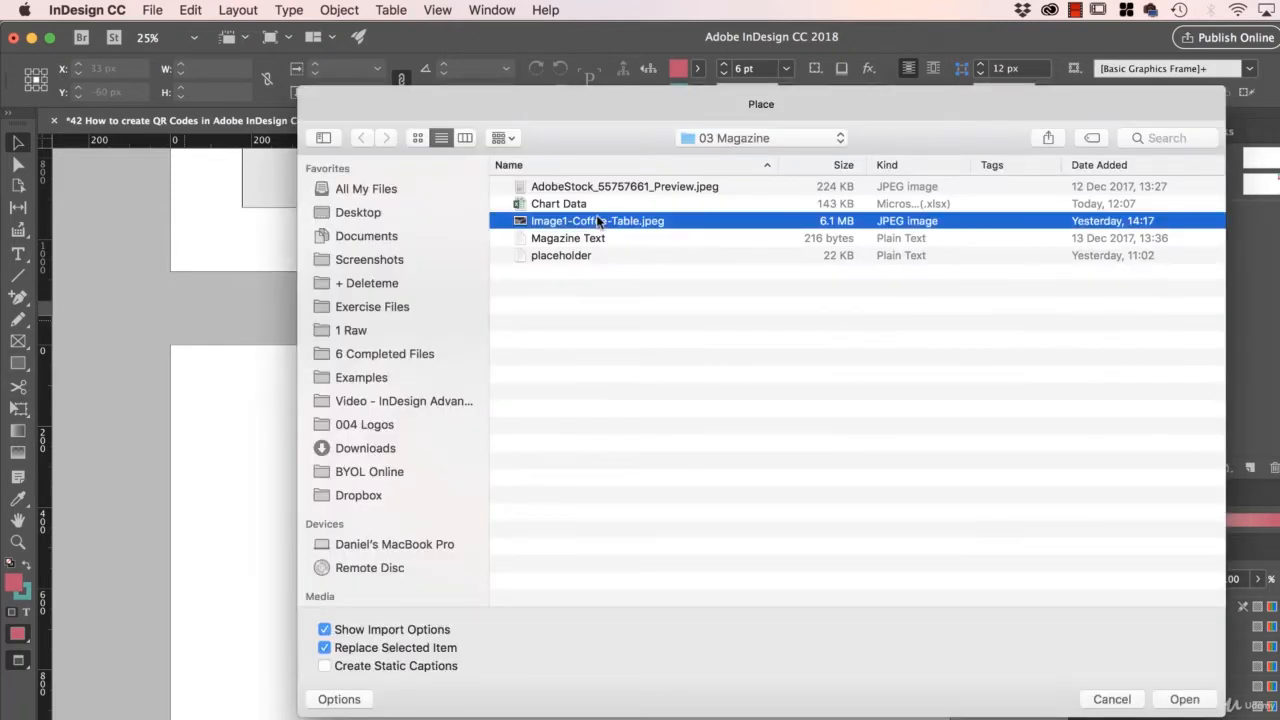
key(Return)
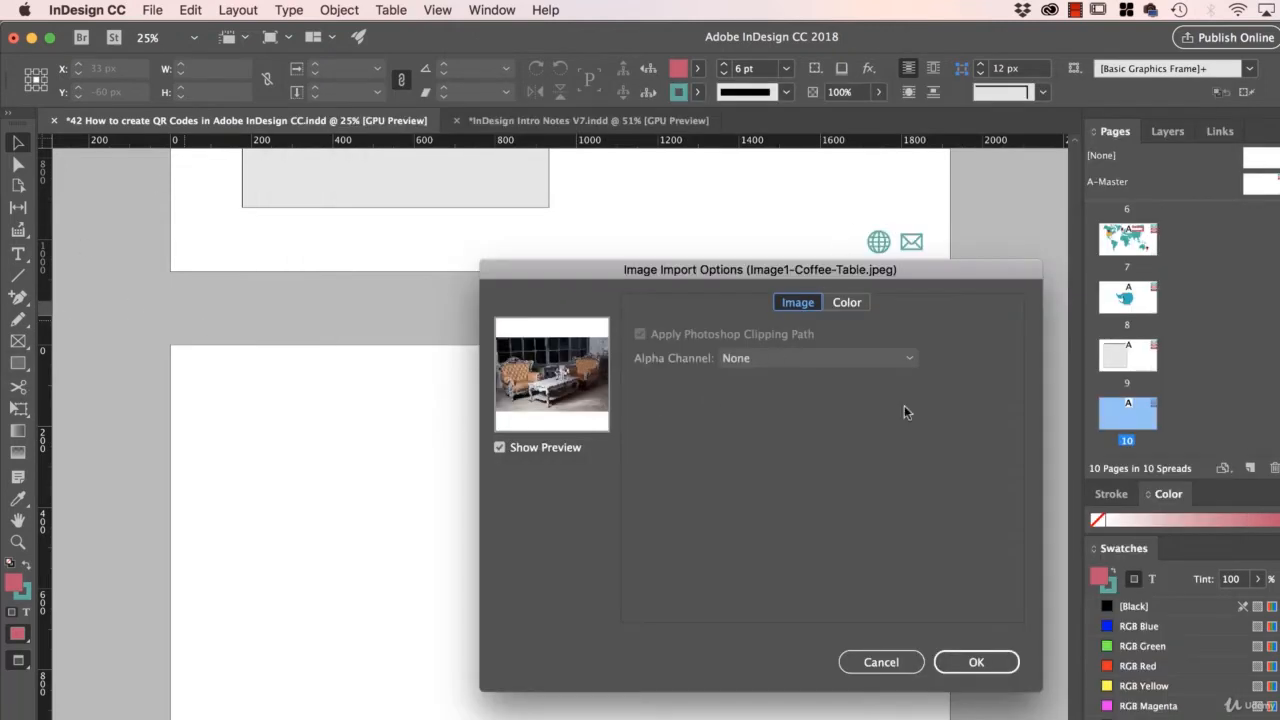
click(900, 662)
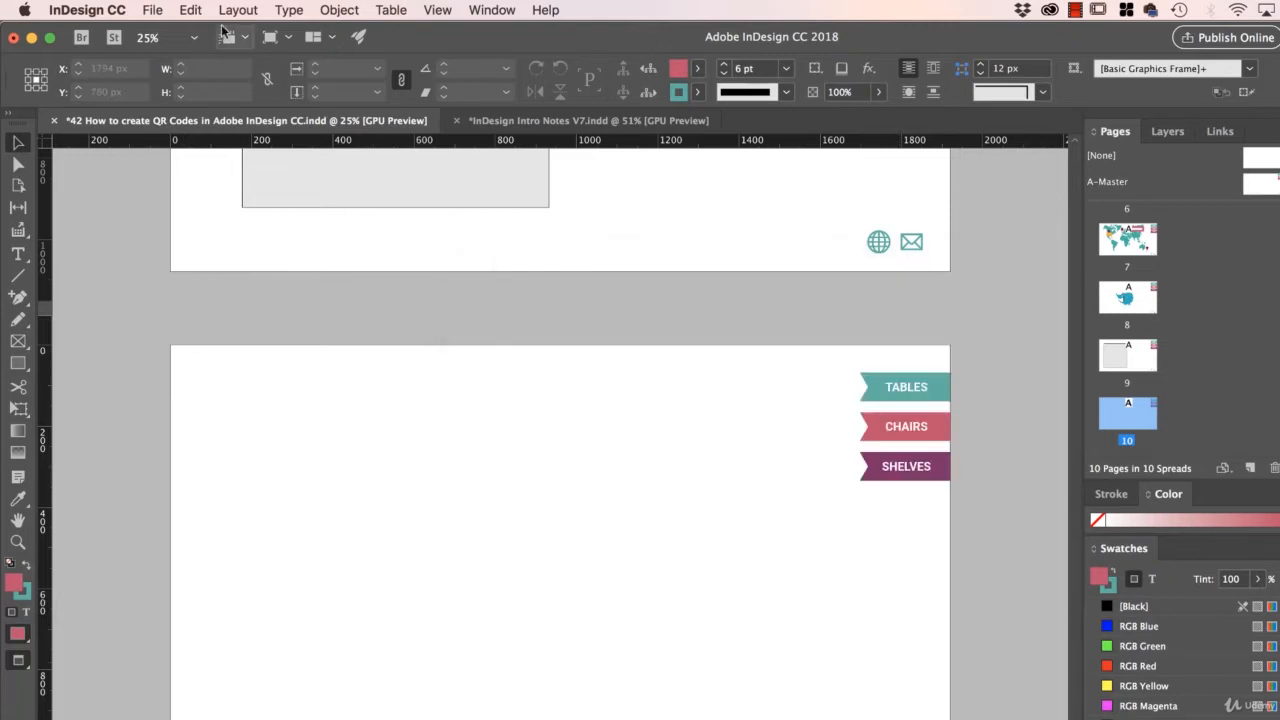
Bring up the text import options for Magazine Text with Show Import Options left unticked, and cancel the import
click(152, 9)
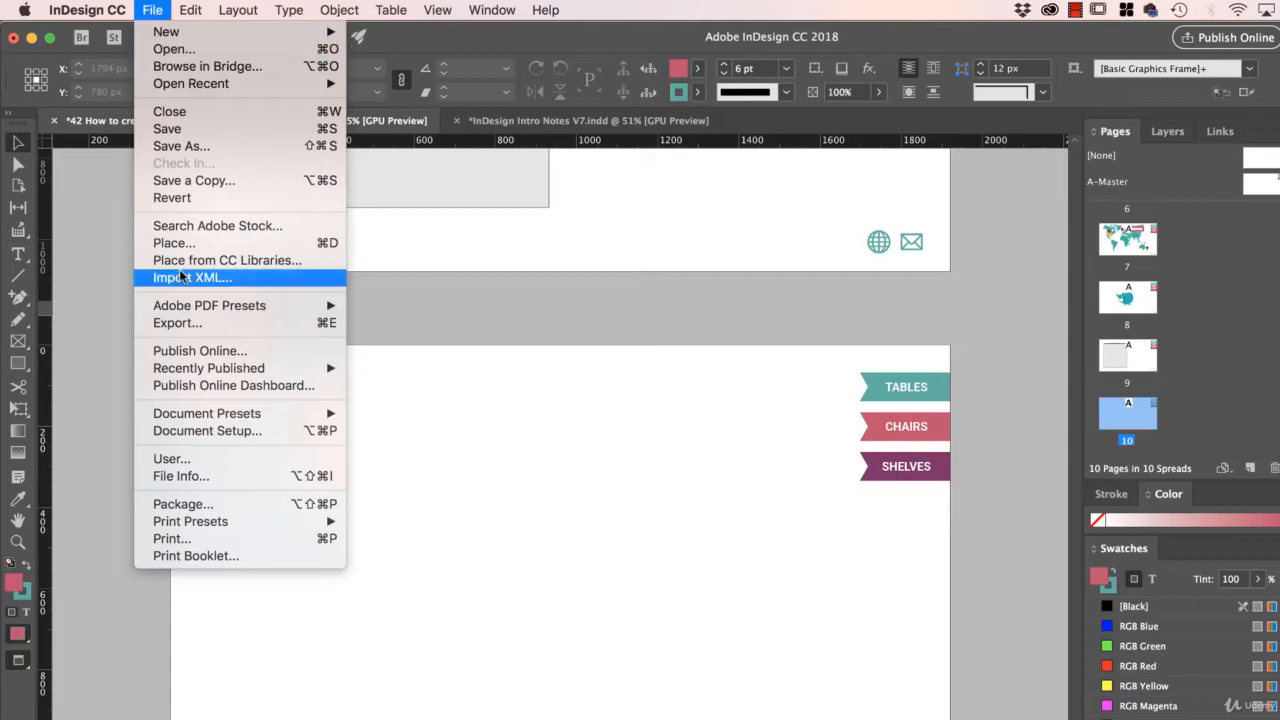
click(174, 243)
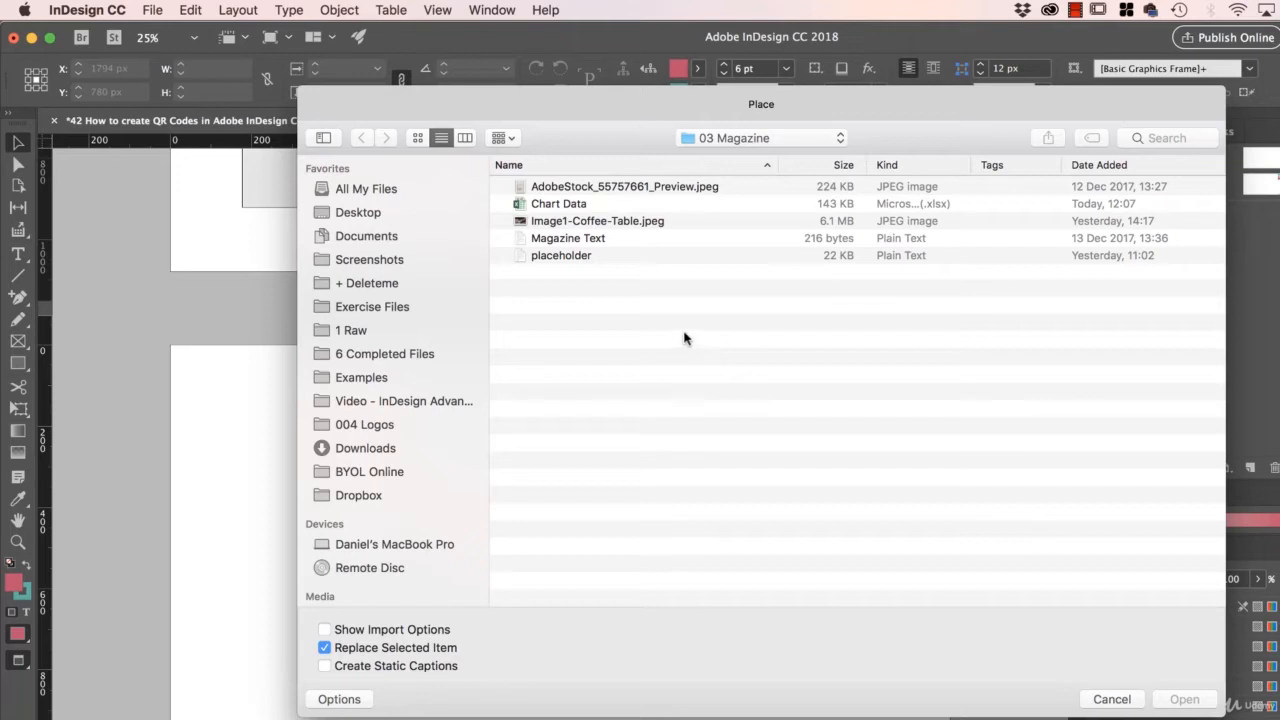
click(590, 240)
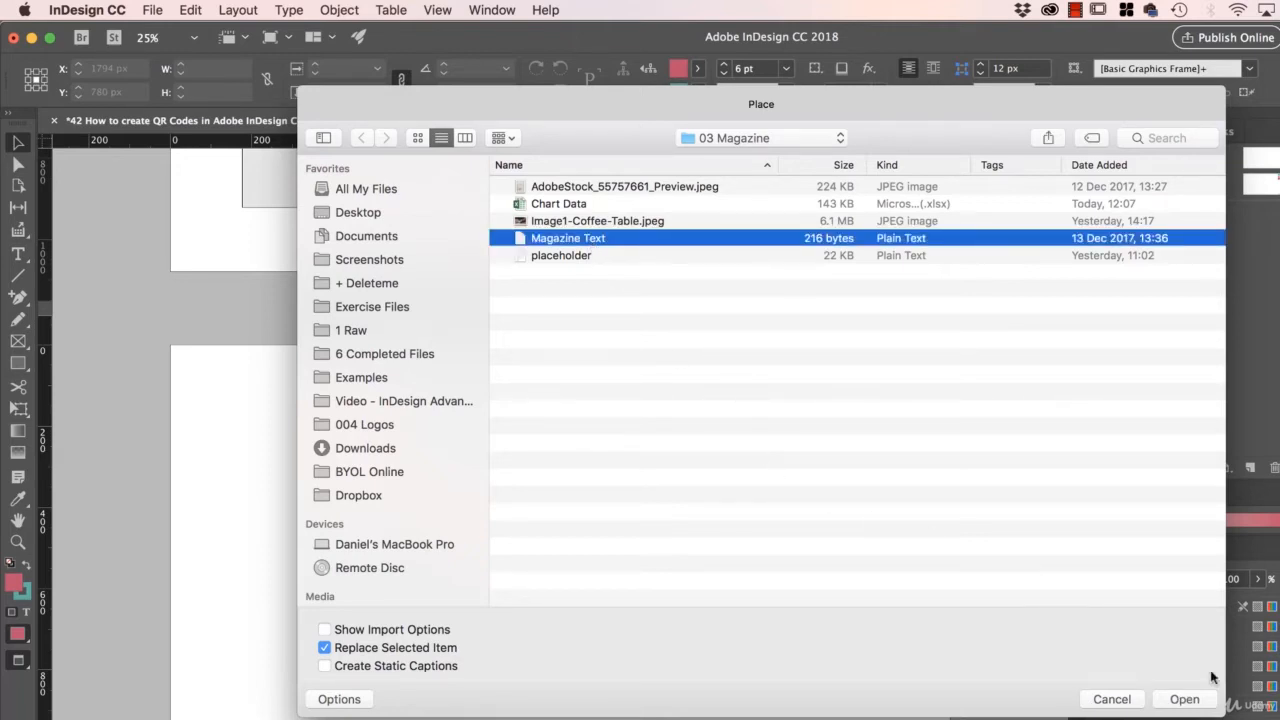
click(1197, 699)
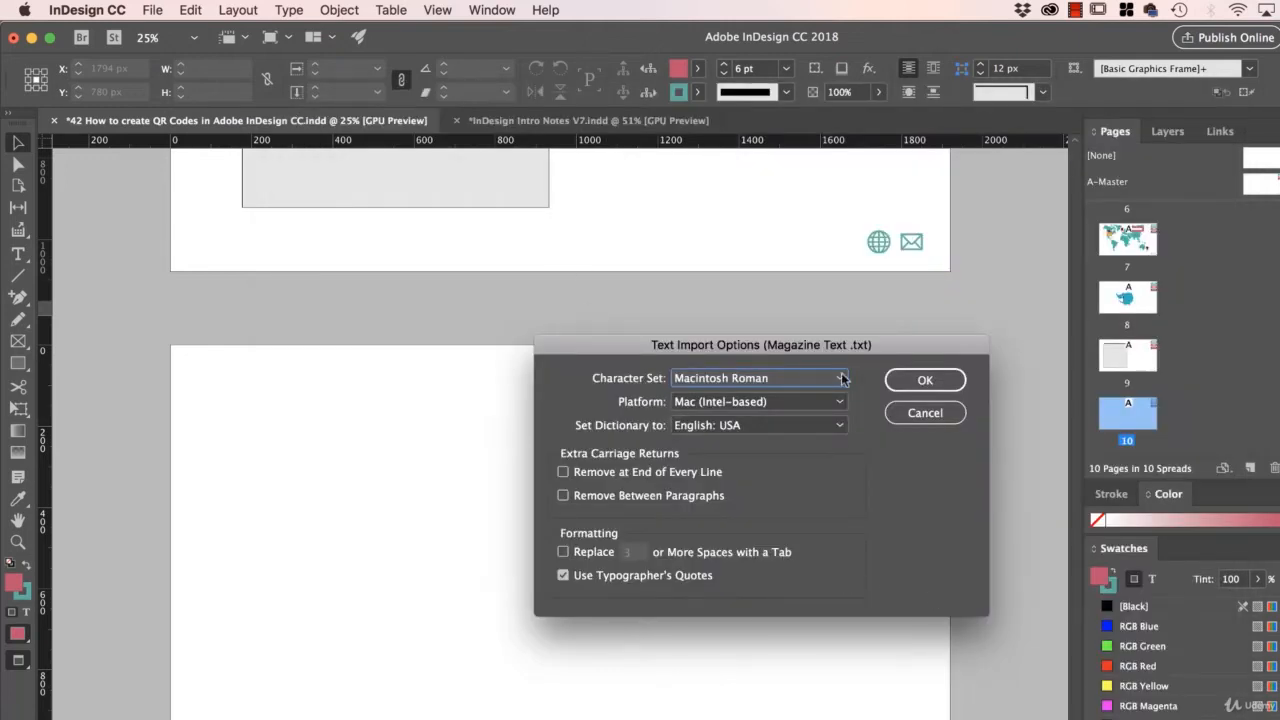
click(925, 412)
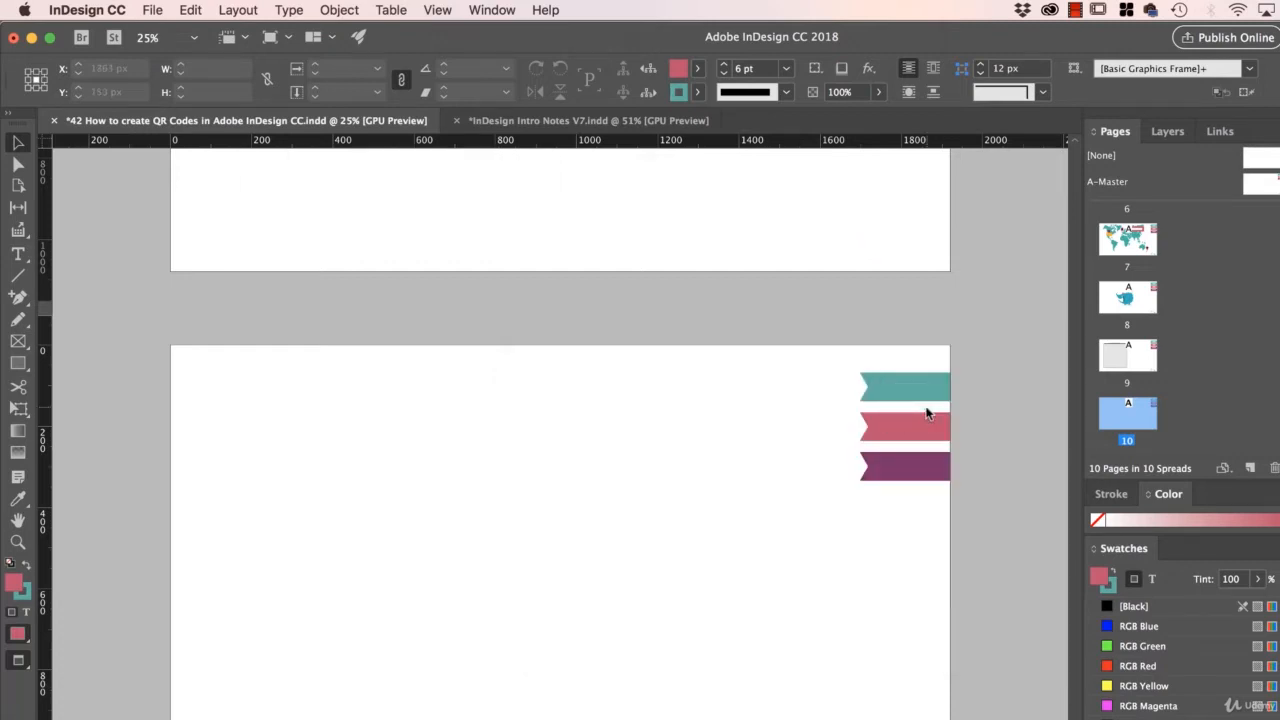
click(155, 9)
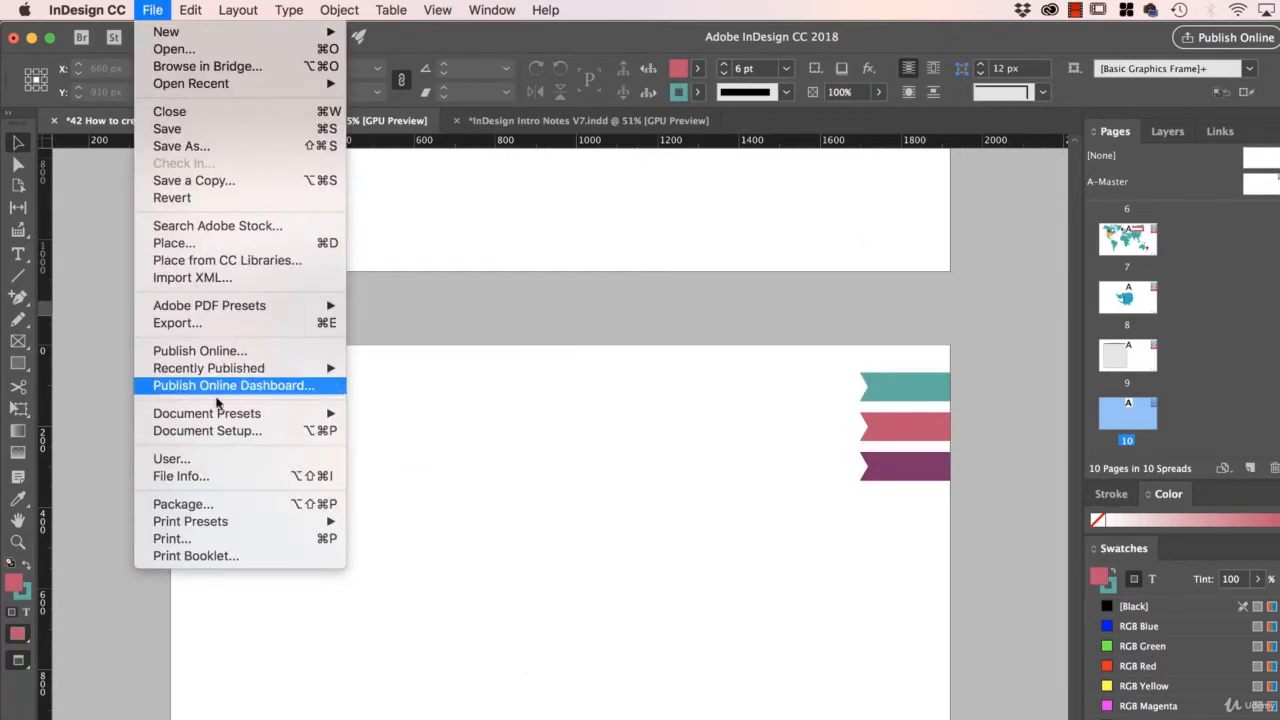
click(178, 243)
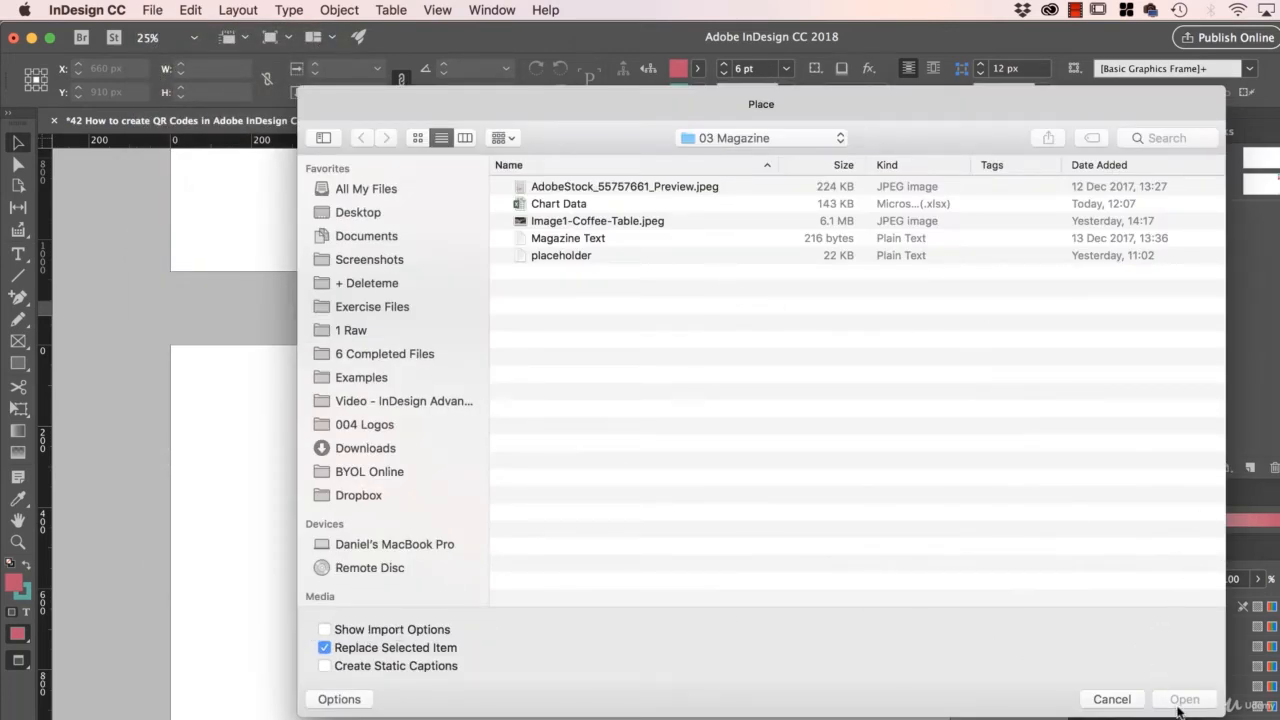
click(1131, 701)
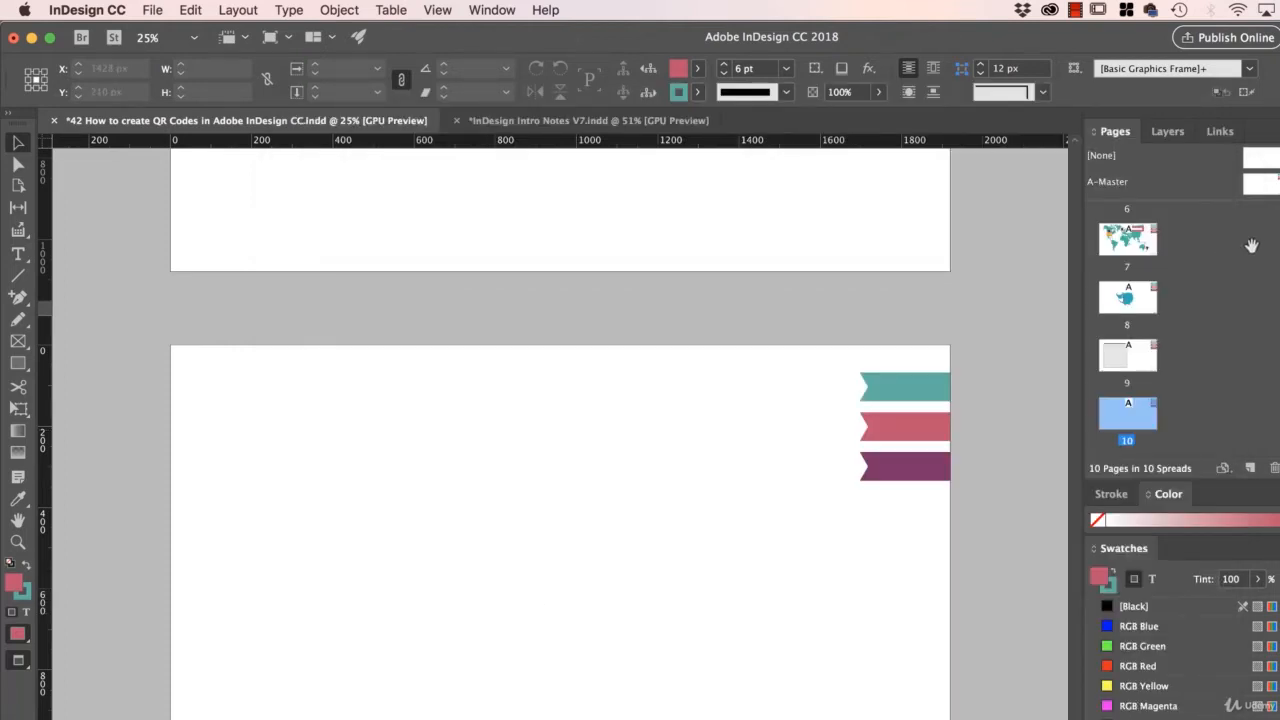
Try moving the dark overlay on page 1 away from the sofa photo twice, undoing each move
scroll(1251, 245, up, 5)
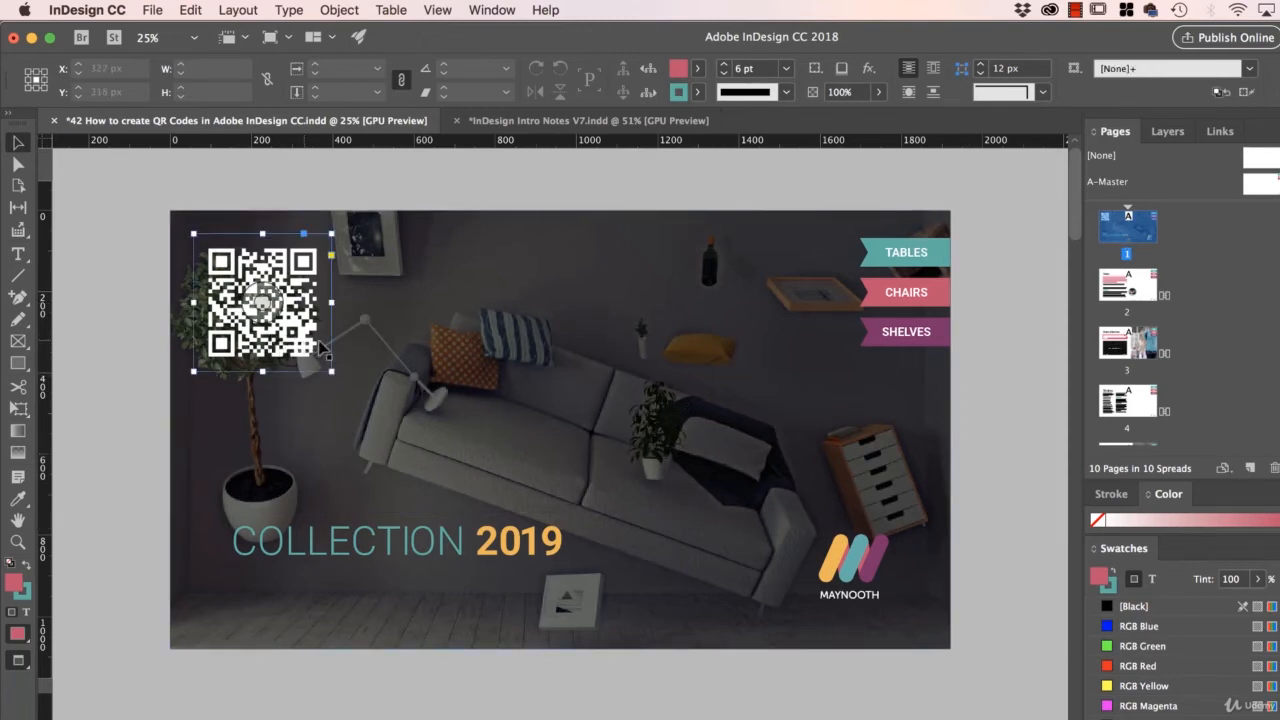
click(289, 340)
drag(491, 296, 560, 458)
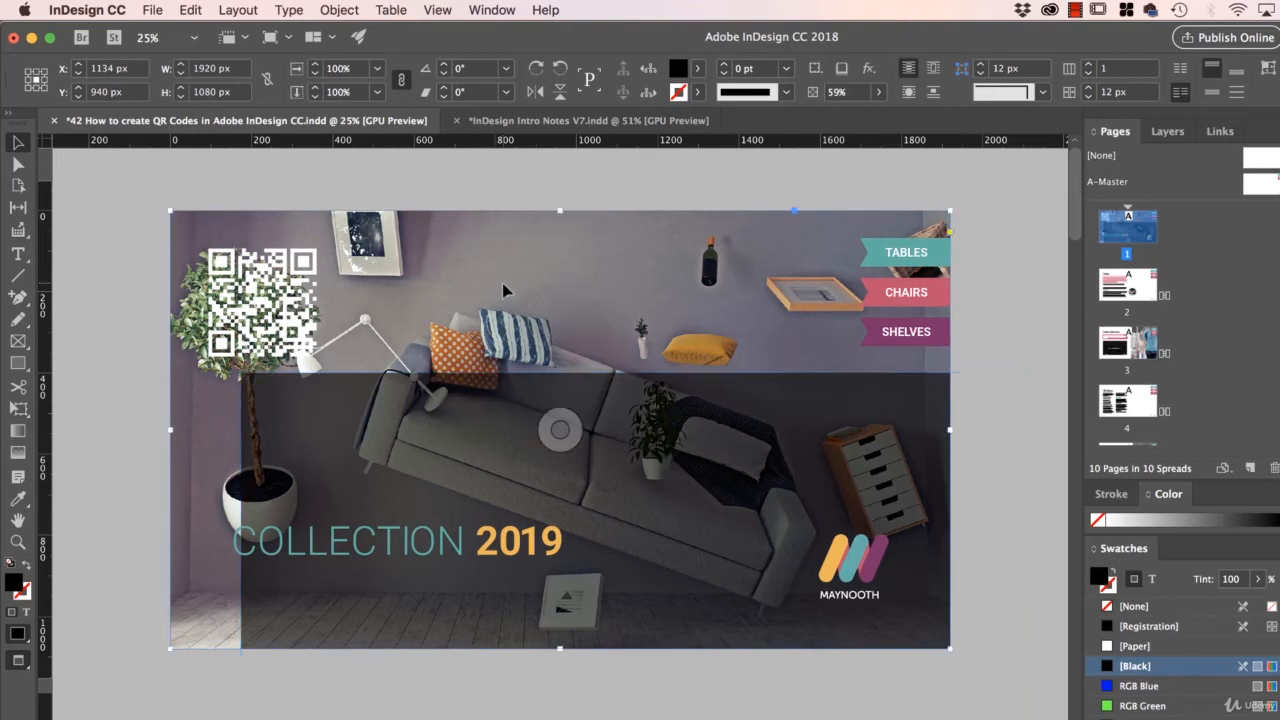
key(super+z)
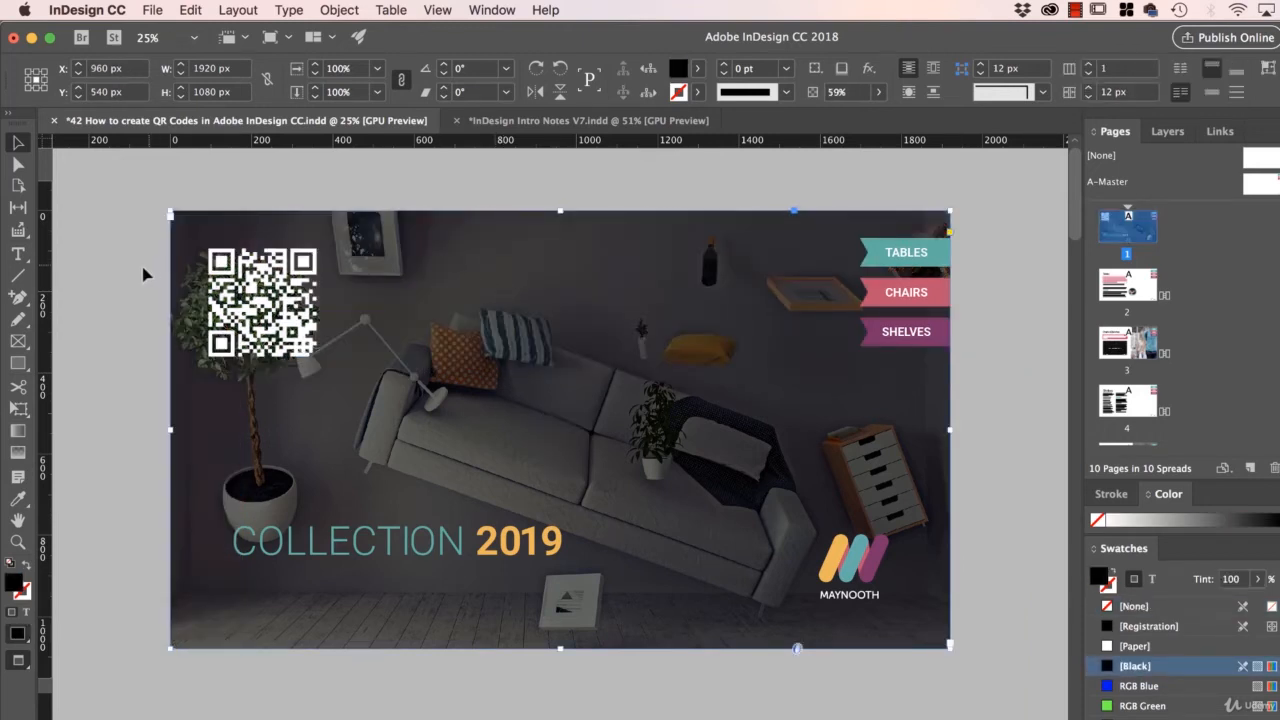
click(145, 276)
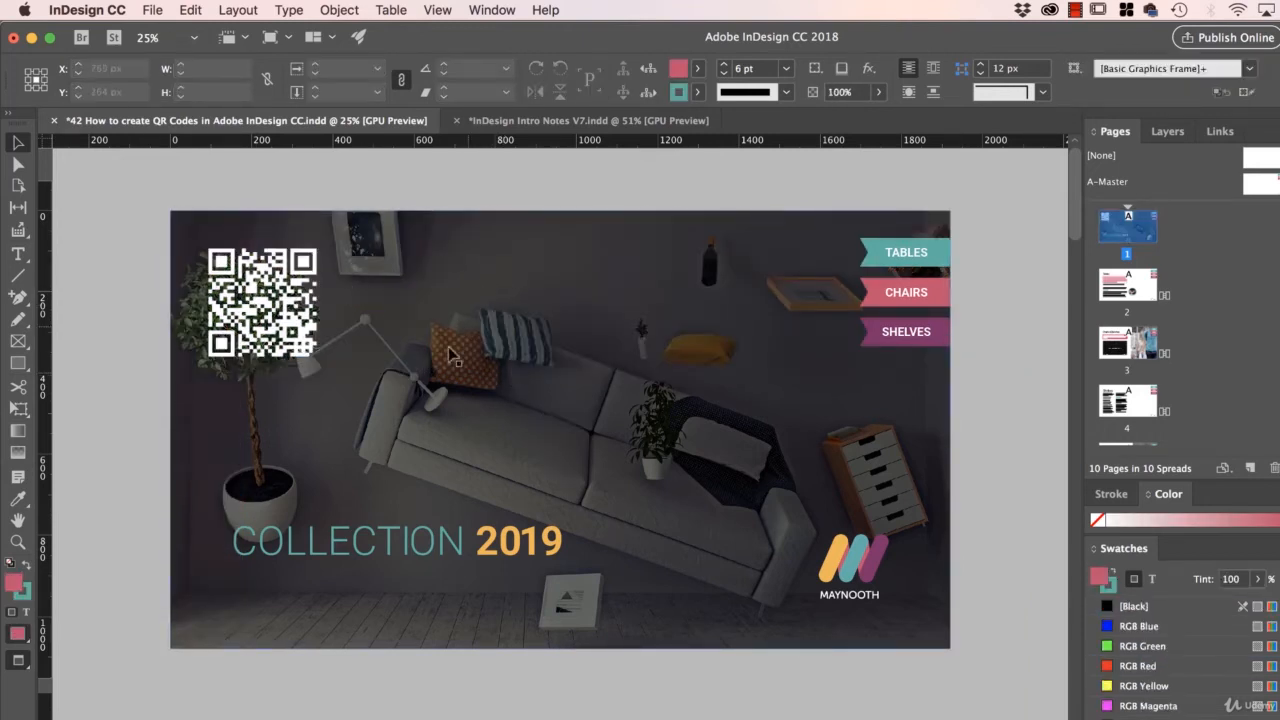
drag(461, 327, 620, 463)
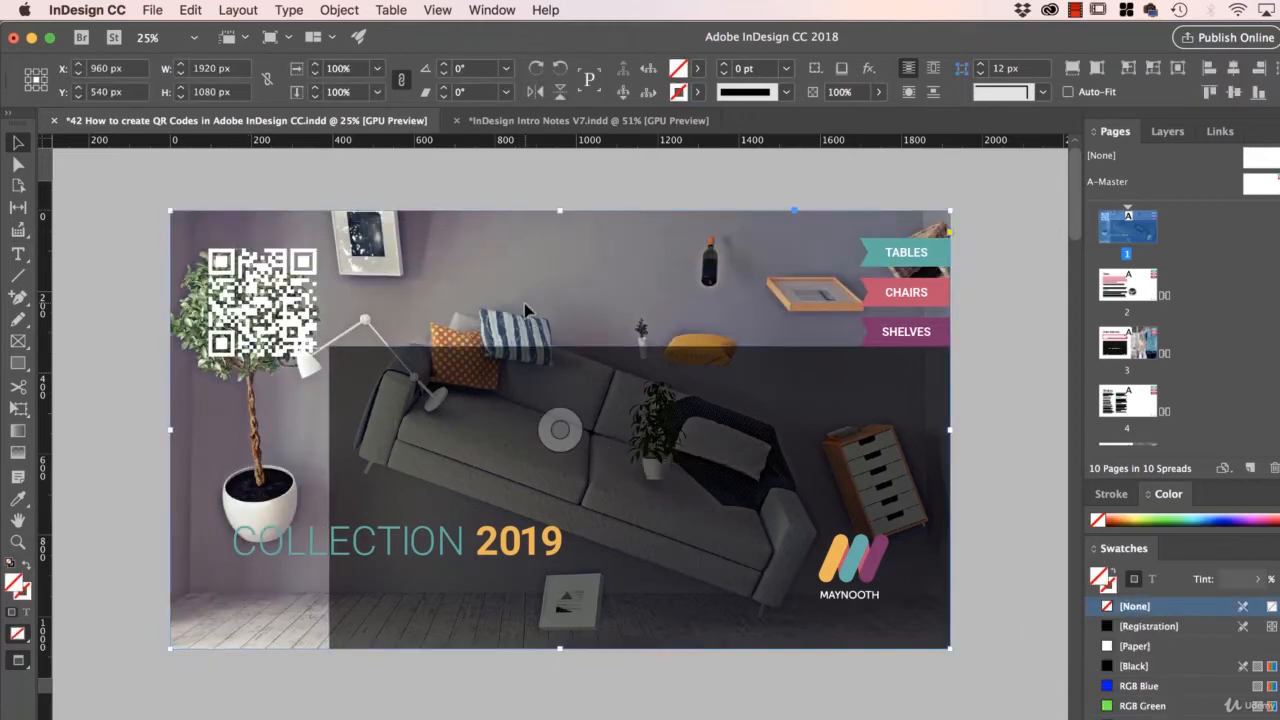
key(super+z)
click(474, 174)
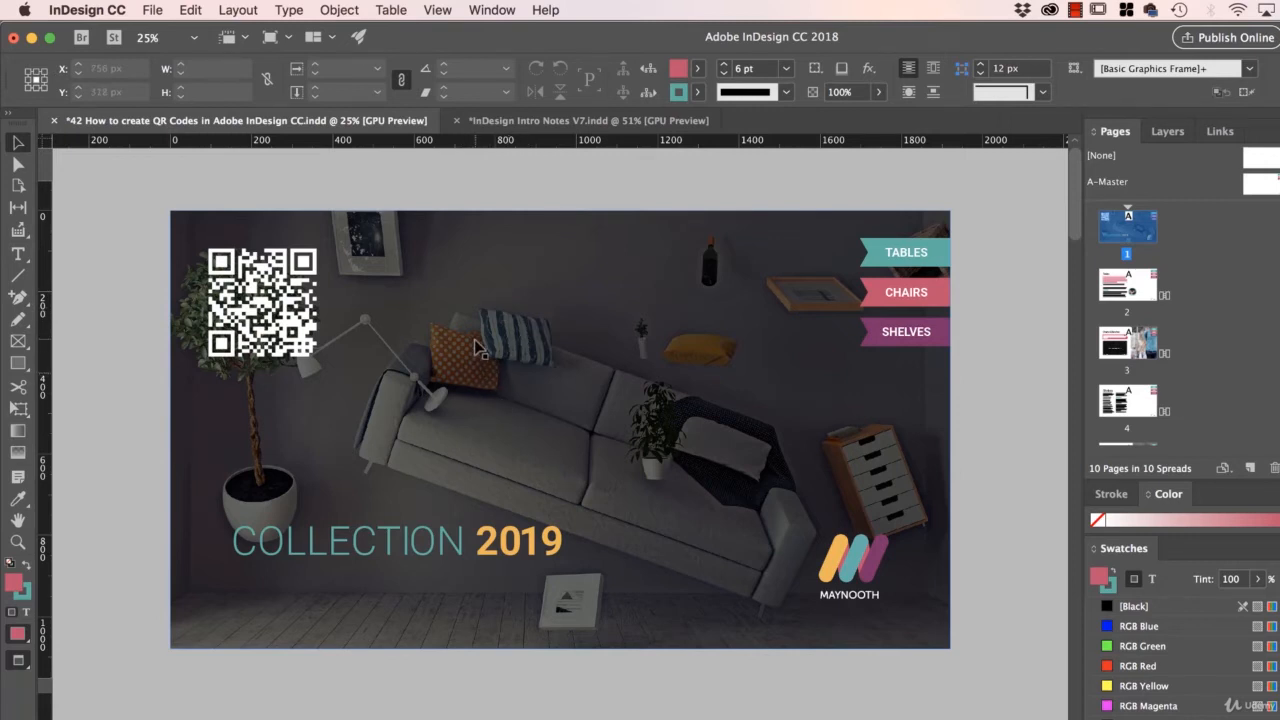
Select the sofa photo beneath the dark overlay on page 1 and delete it
click(475, 342)
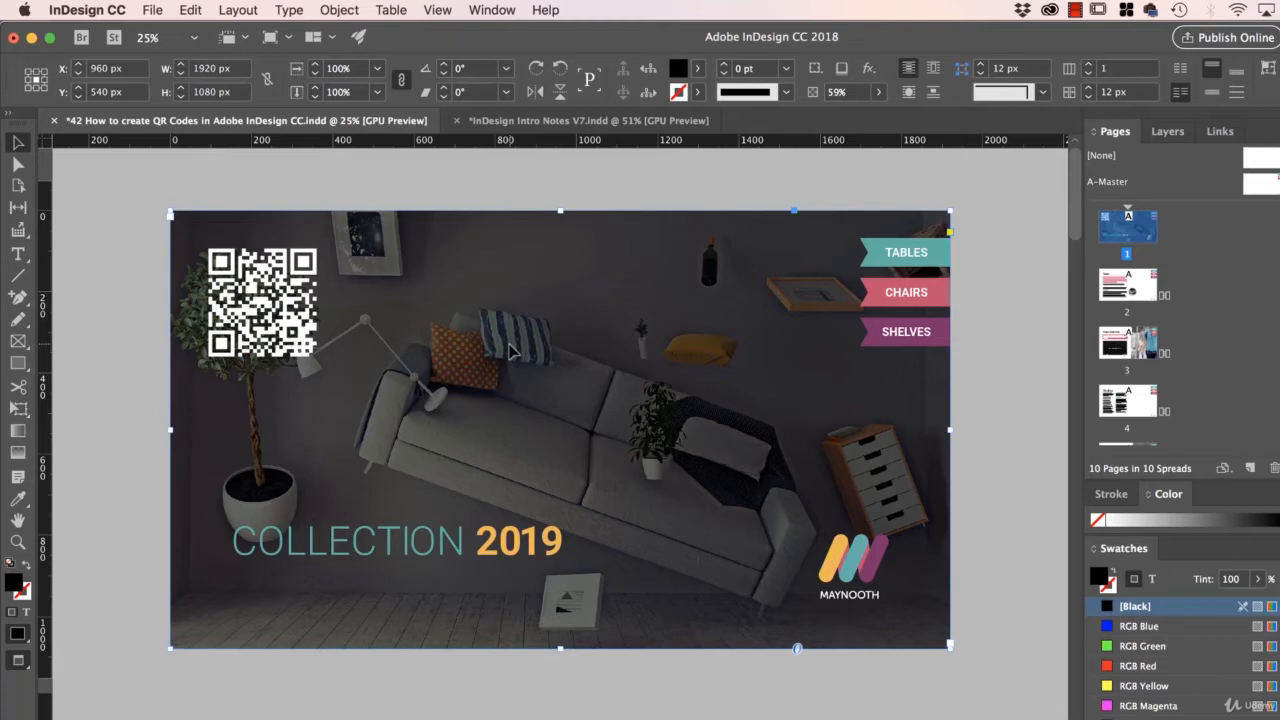
super+click(509, 345)
key(Delete)
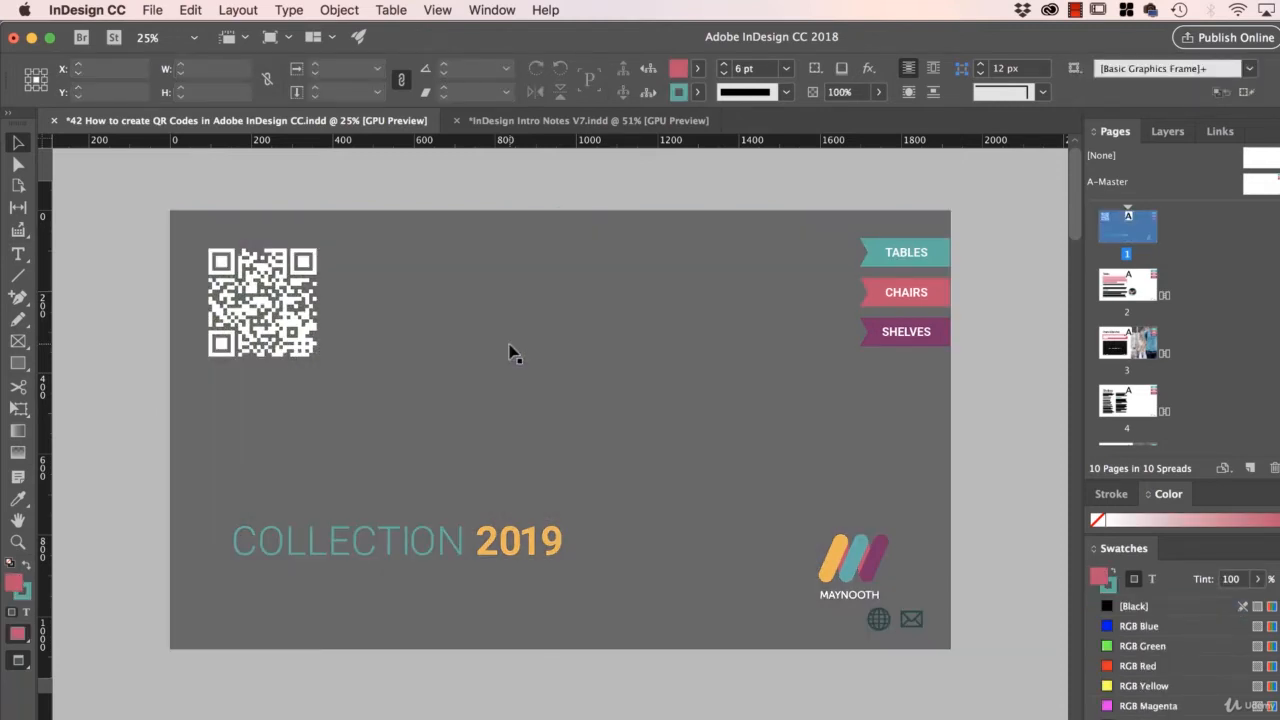
Undo the sofa photo's deletion and select through the objects stacked beneath the QR code on page 1, leaving nothing selected
key(super+z)
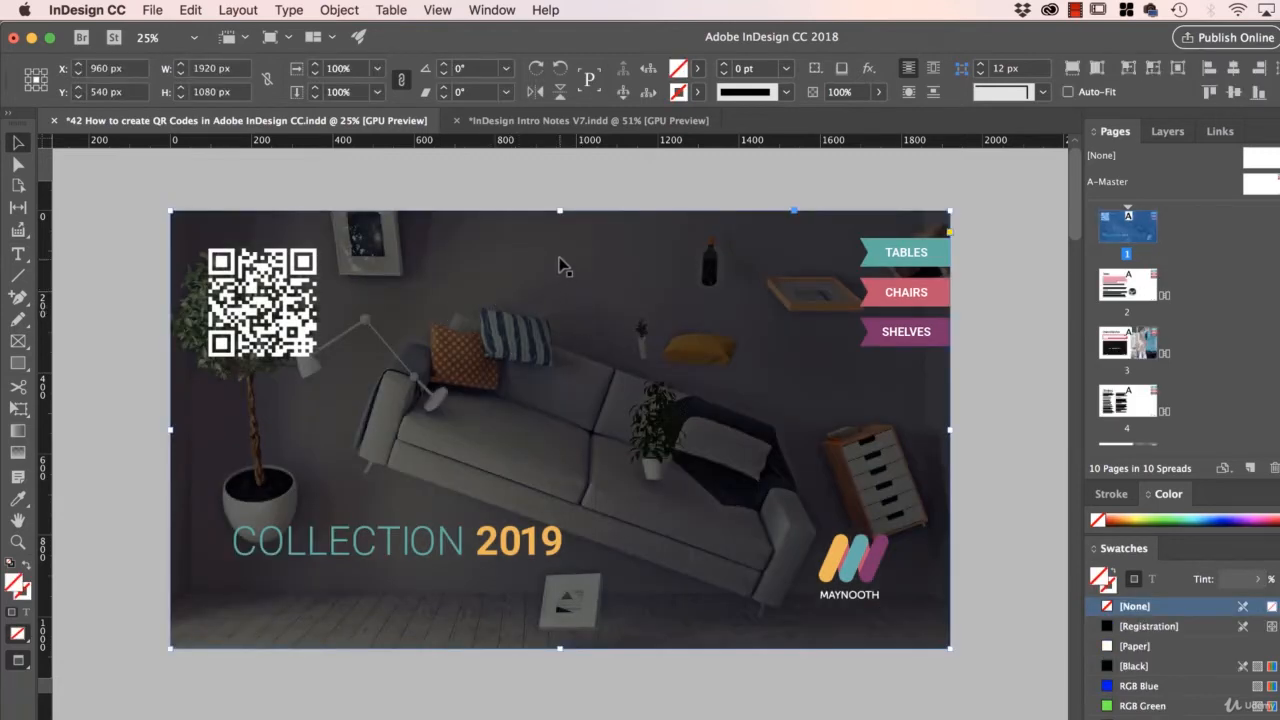
click(256, 294)
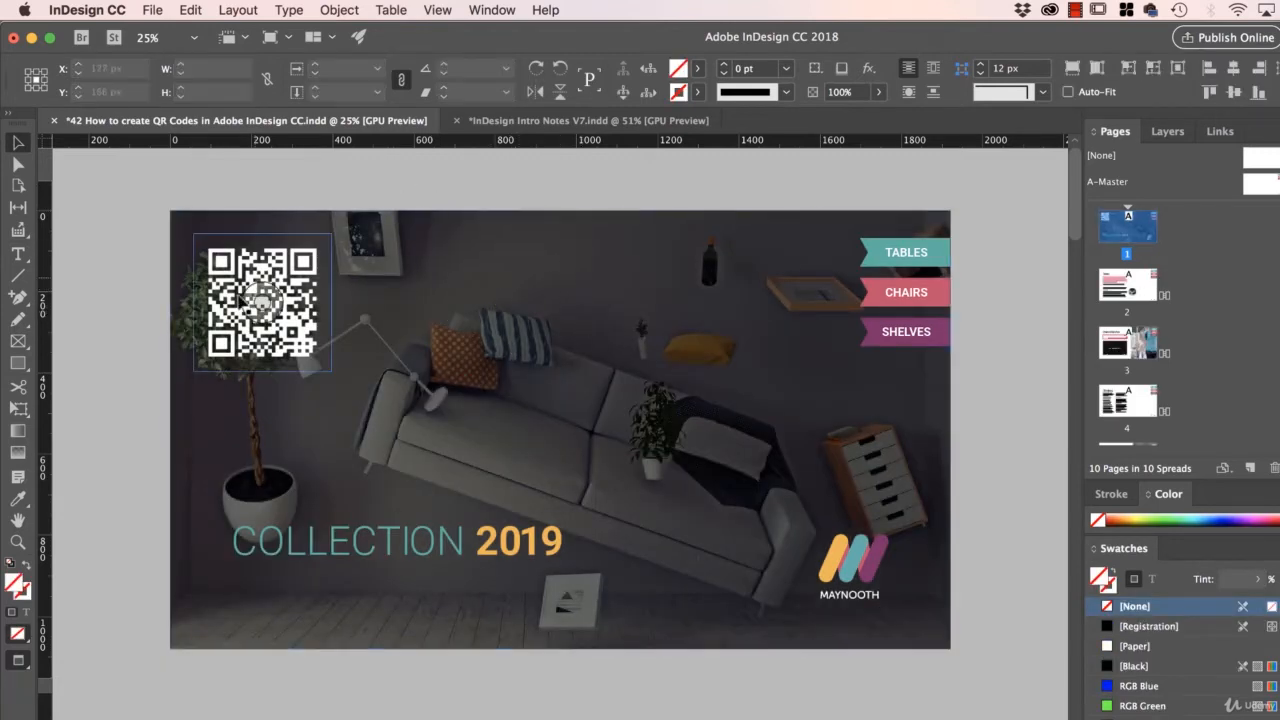
click(308, 314)
super+click(308, 314)
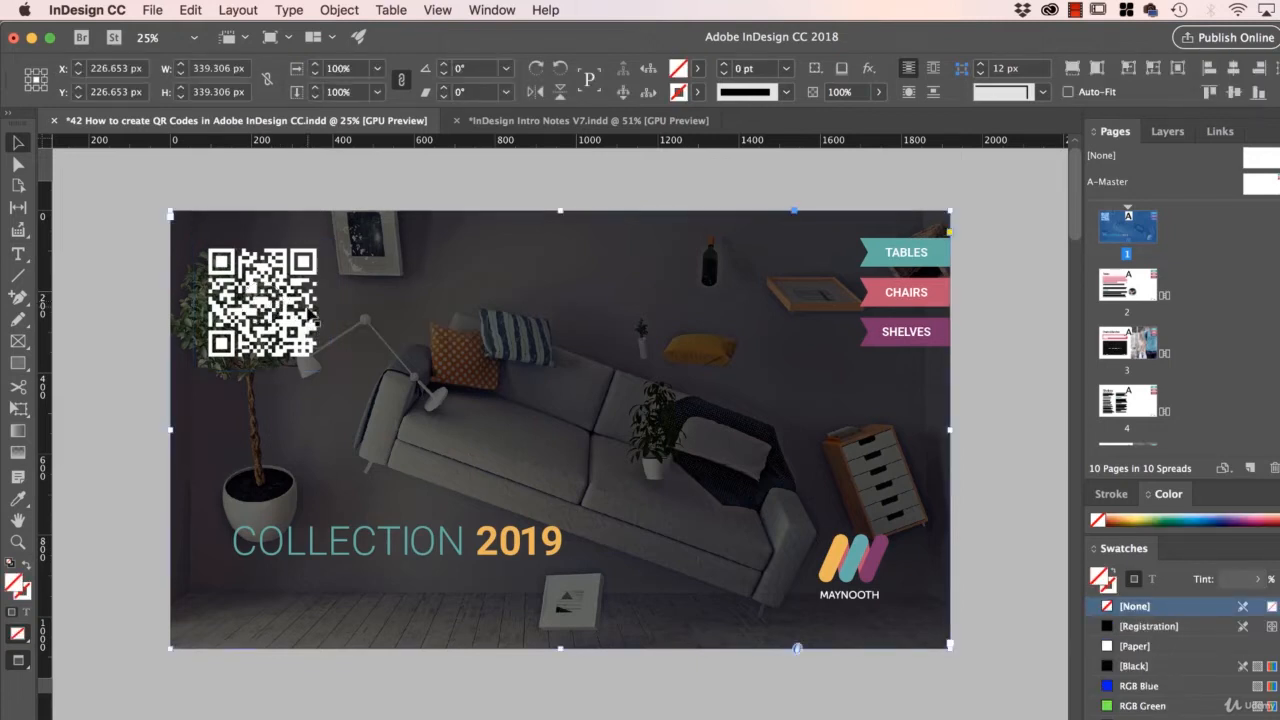
super+click(308, 314)
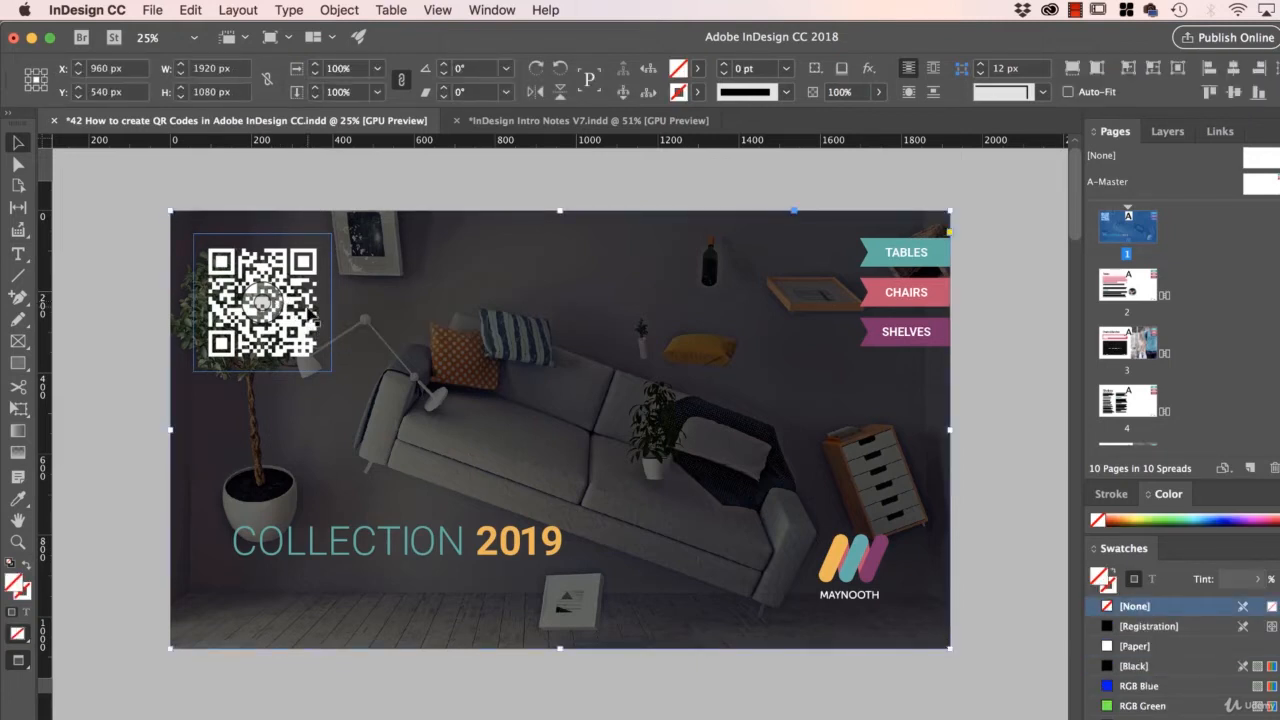
super+click(310, 314)
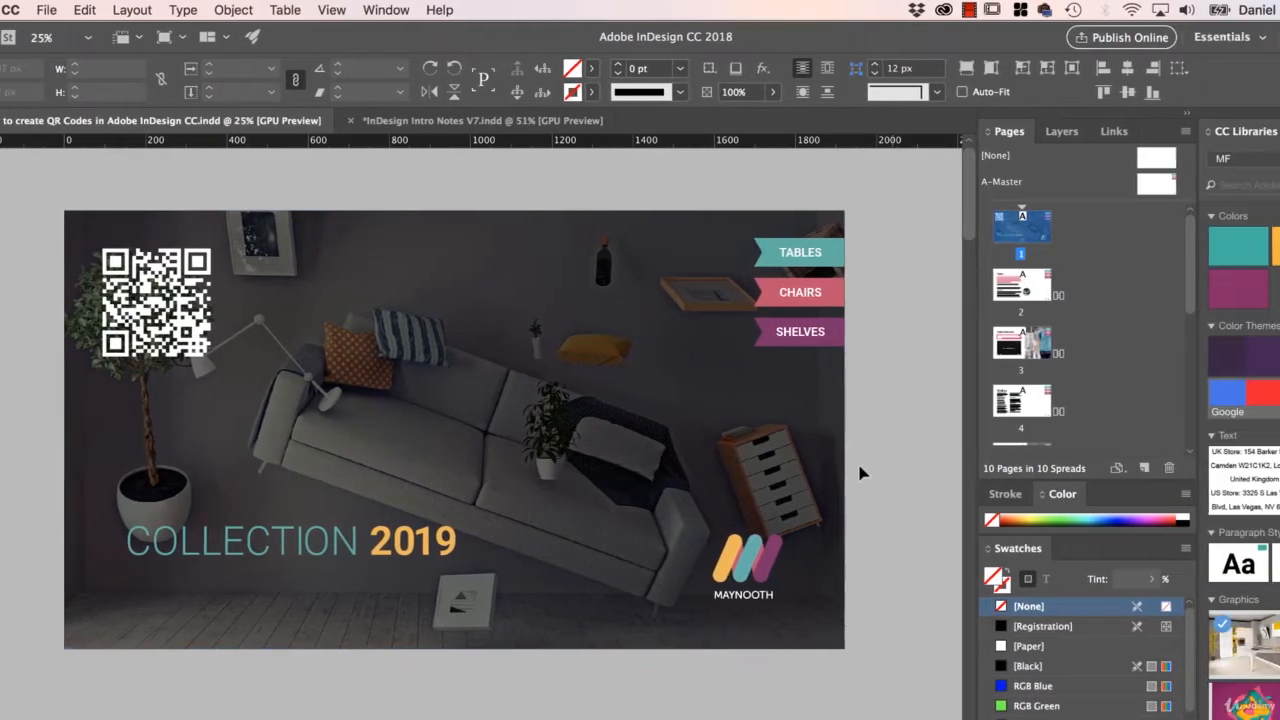
click(981, 471)
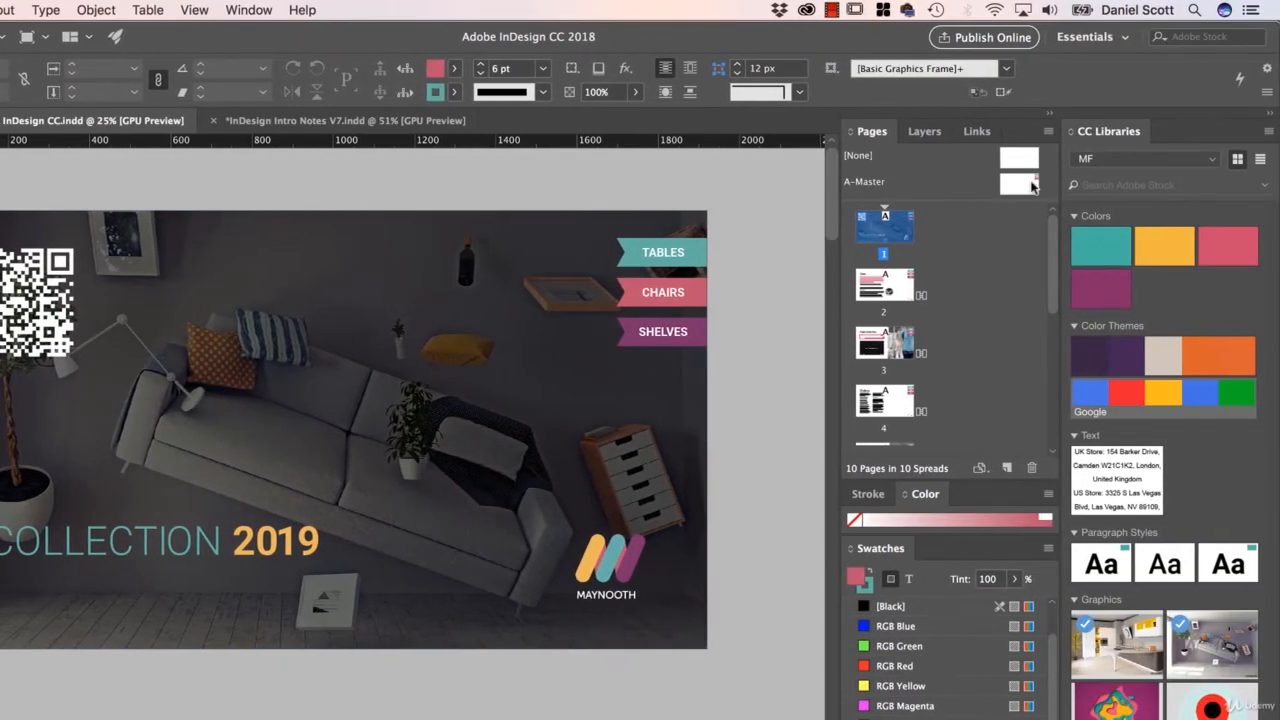
View A-Master, go to page 10, and override and delete the envelope and globe master icons on that page only
double_click(1272, 183)
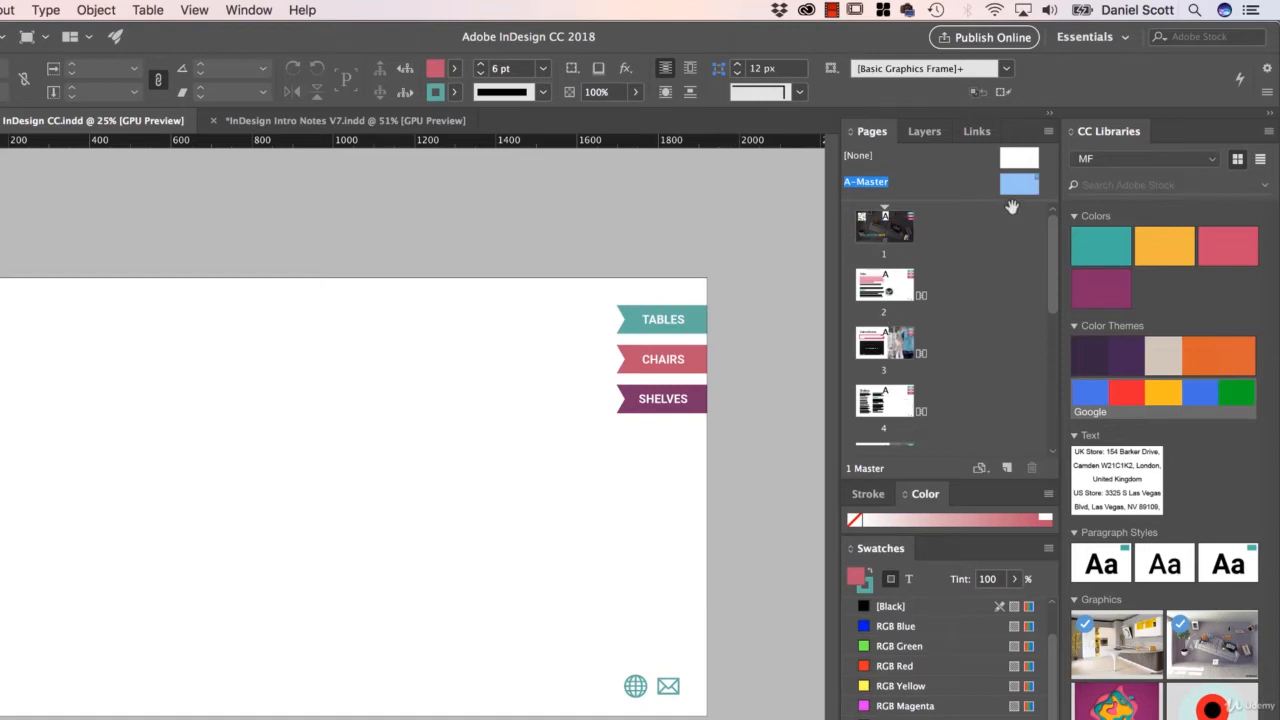
scroll(922, 357, down, 5)
double_click(872, 416)
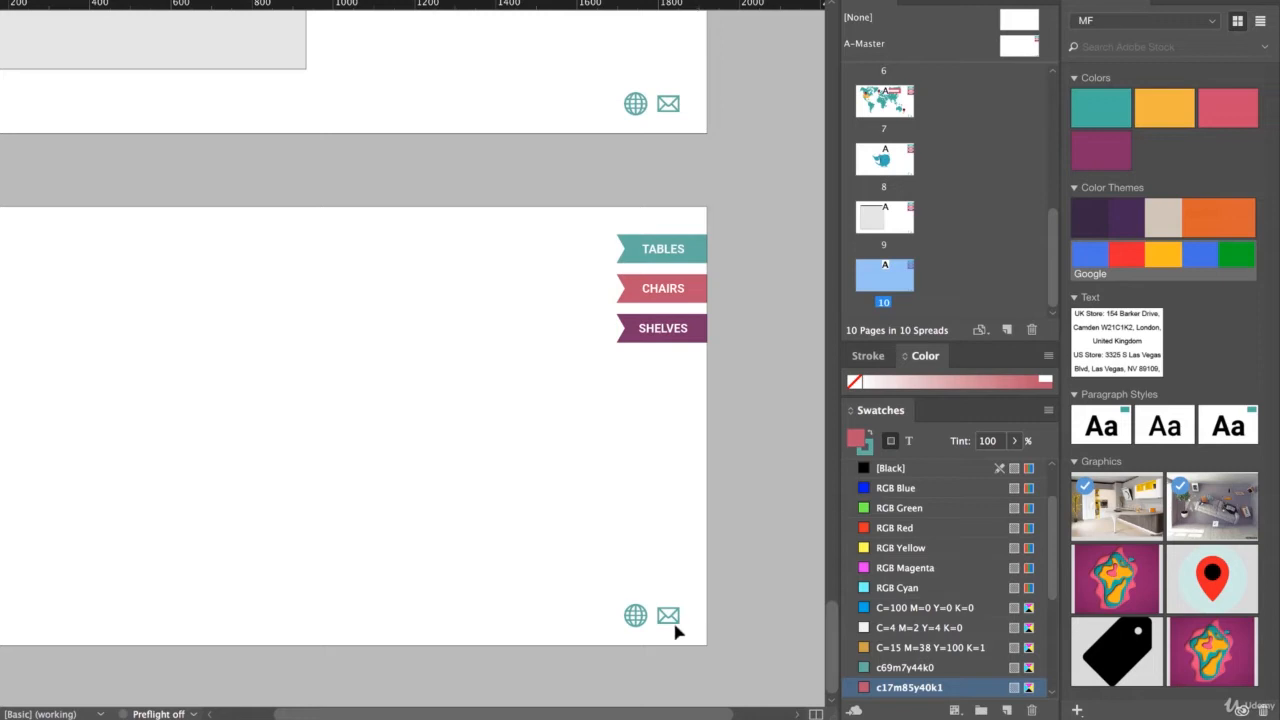
click(672, 622)
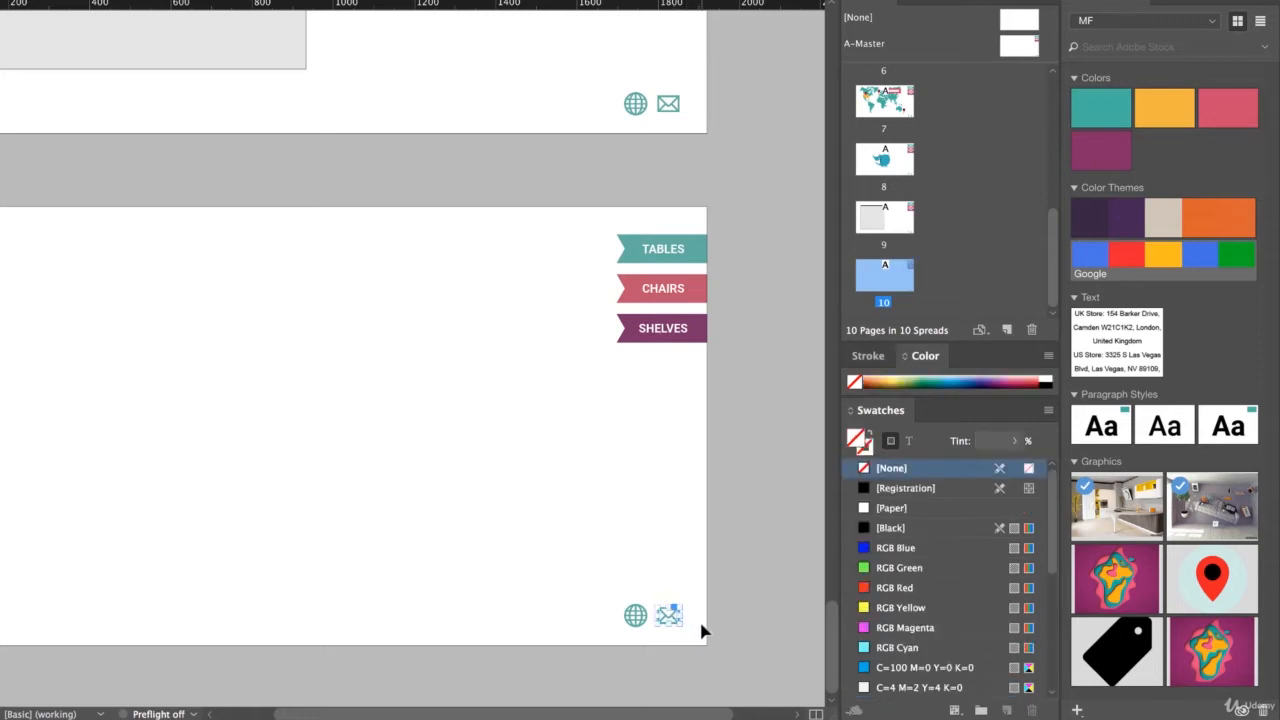
key(Delete)
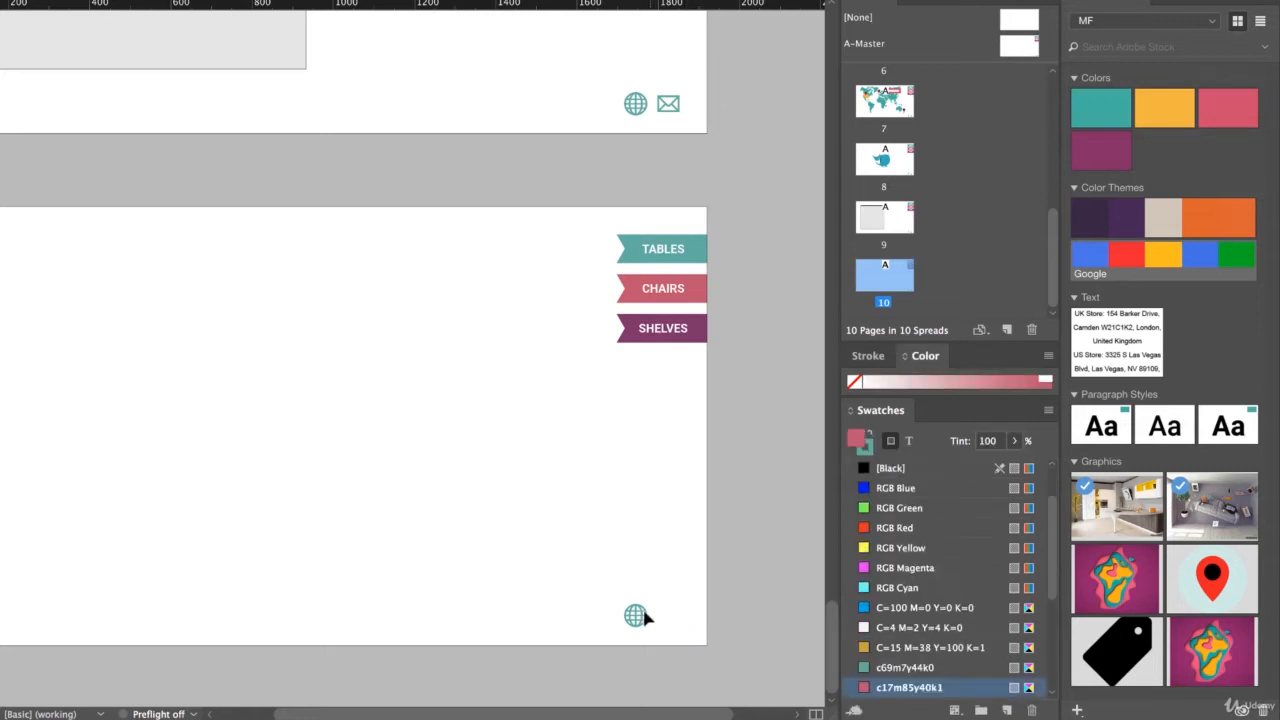
click(638, 621)
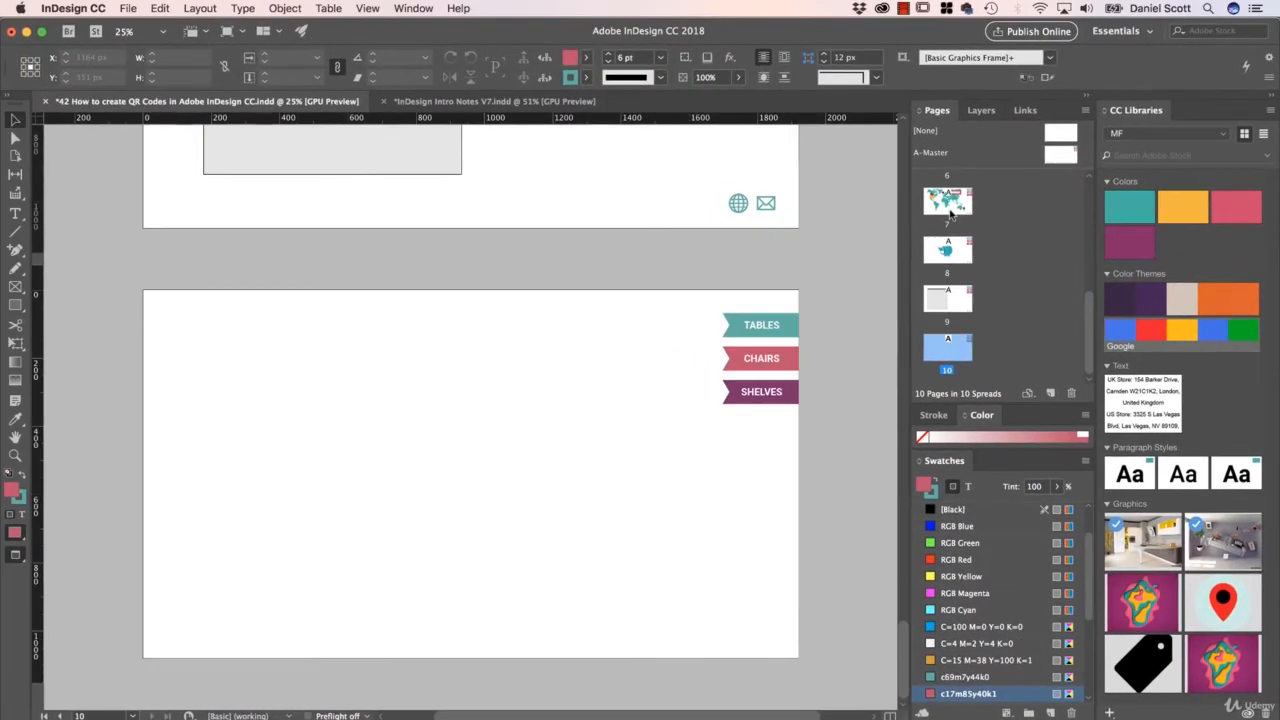
Go to page 7 and examine the map pin over New Zealand at 100% zoom
double_click(946, 205)
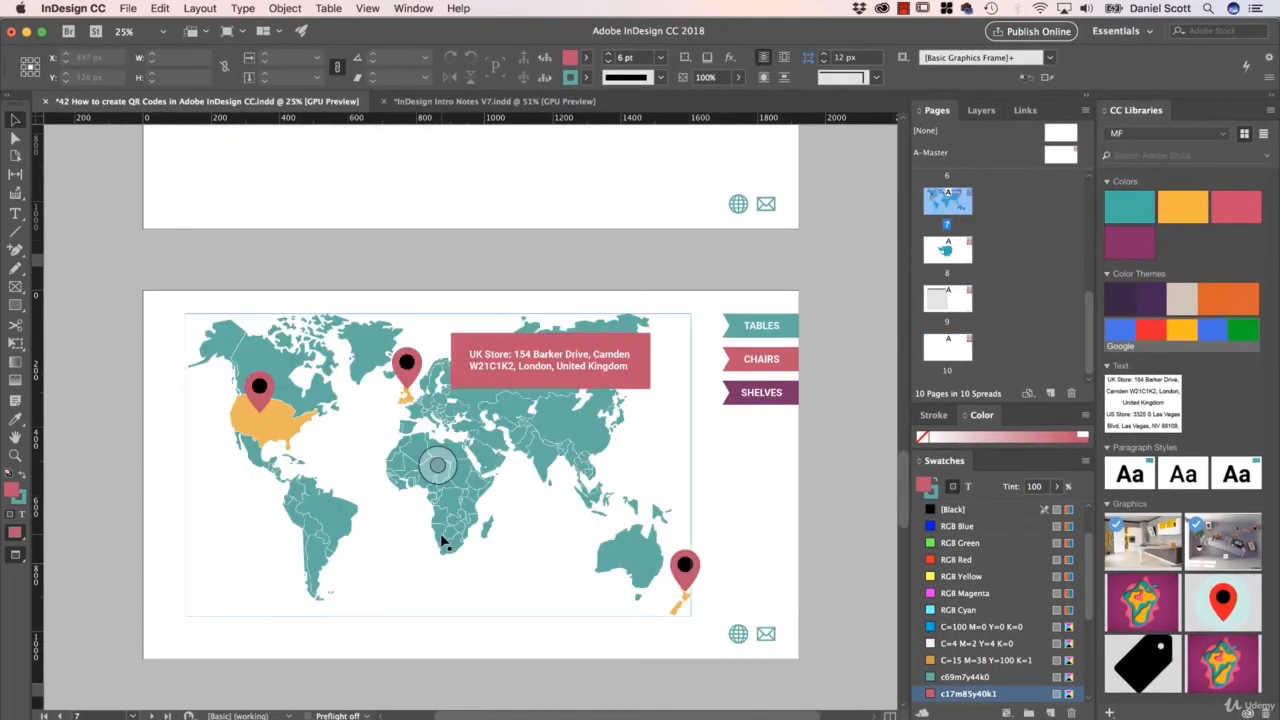
key(super+equal)
key(super+equal)
scroll(445, 540, down, 6)
scroll(445, 540, right, 7)
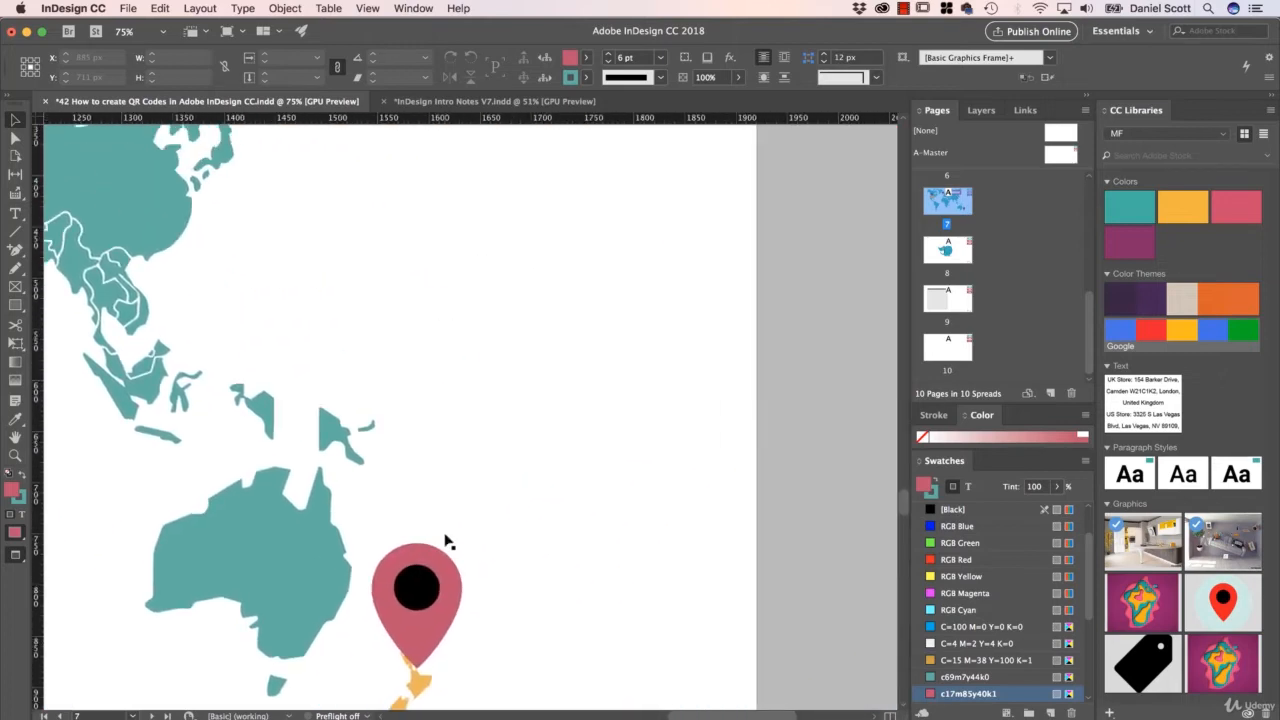
scroll(445, 540, up, 3)
key(super+equal)
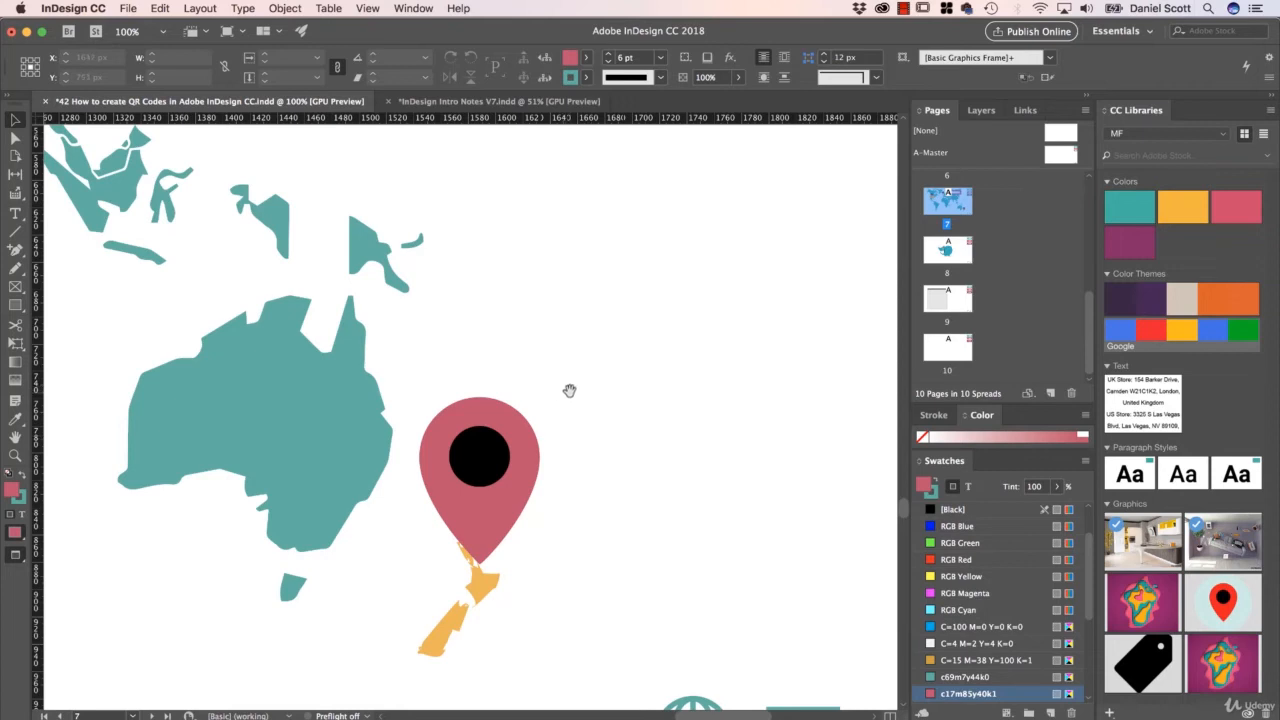
drag(563, 377, 600, 355)
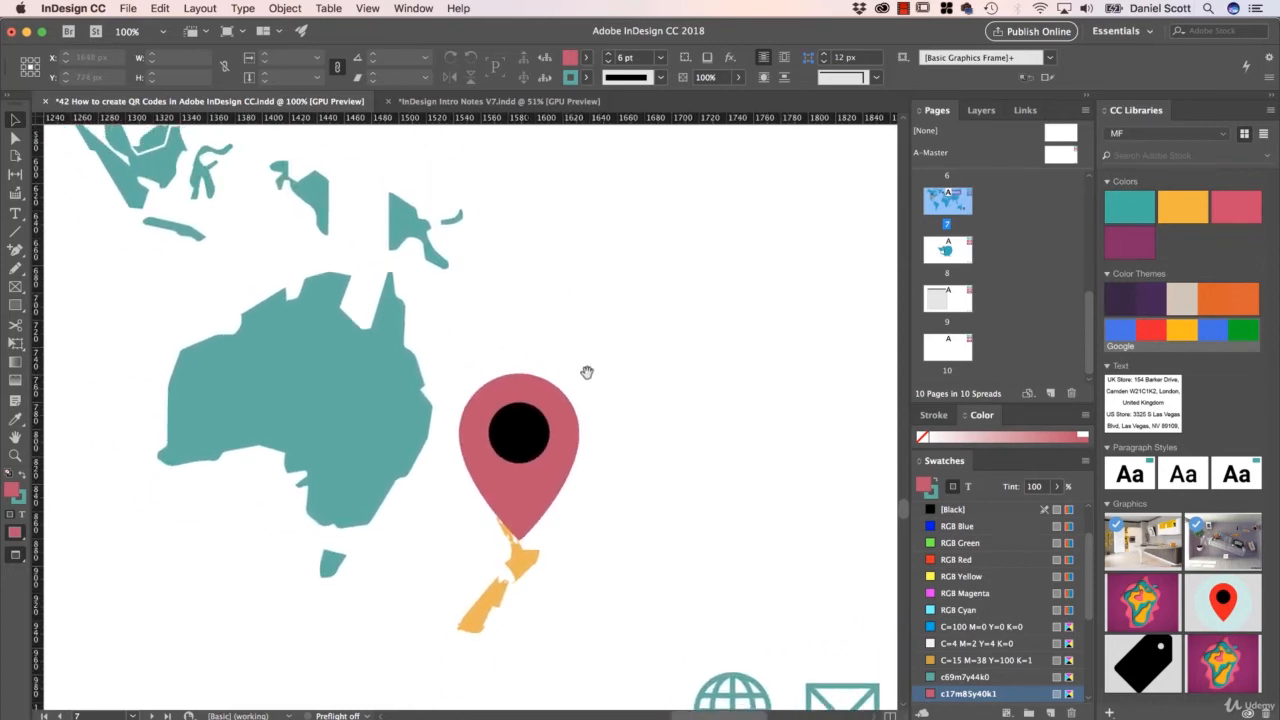
Jump across the page 7 map from the New Zealand pin to the UK pin and examine it at 150% zoom
drag(601, 402, 302, 192)
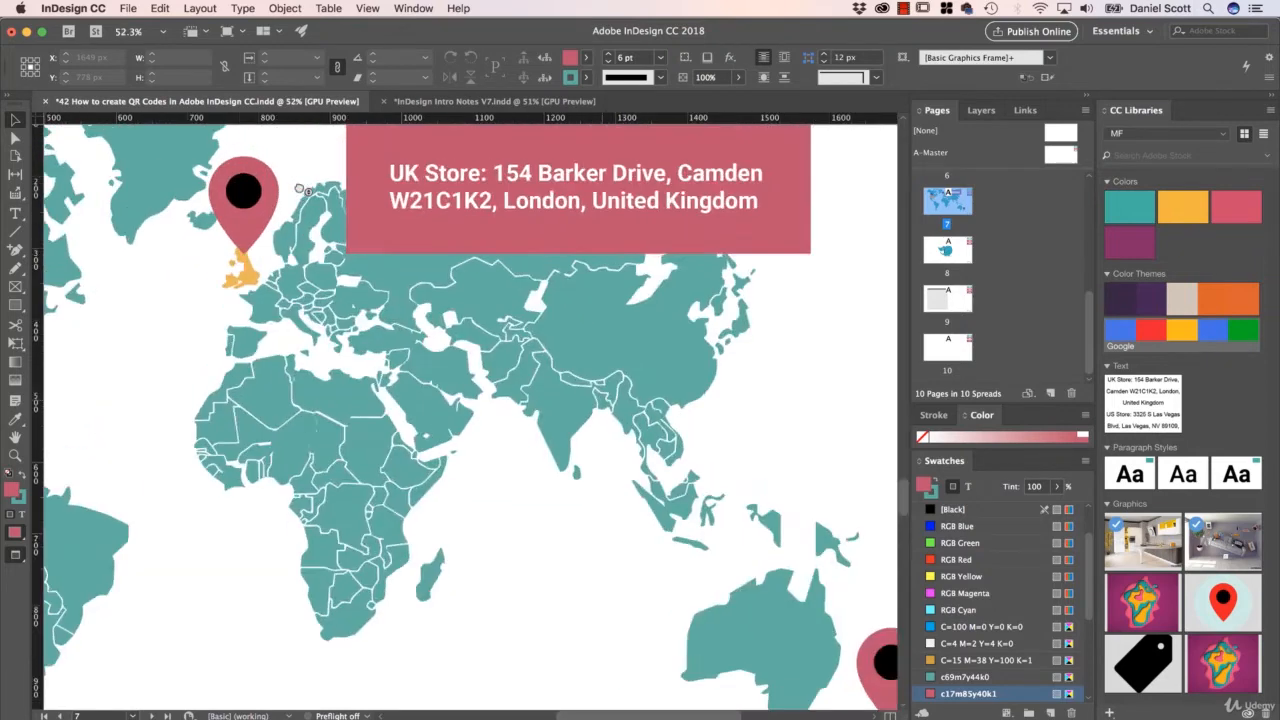
key(super+equal)
key(super+equal)
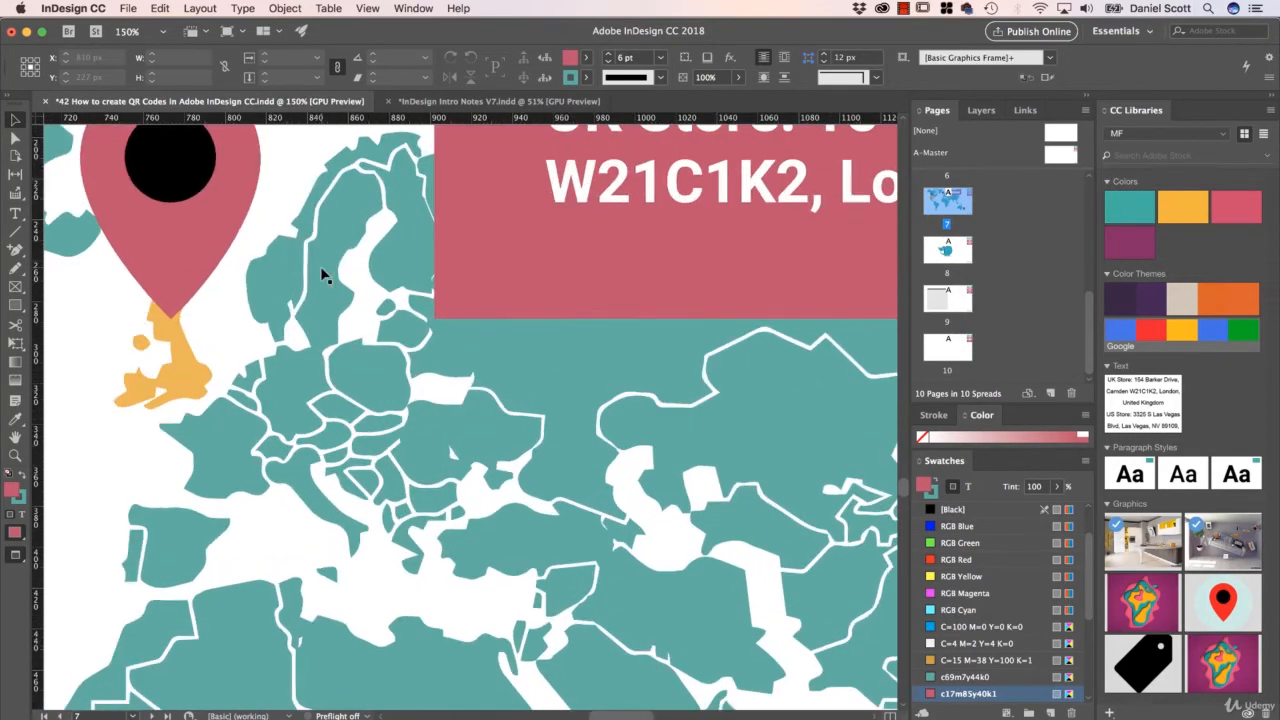
scroll(321, 275, up, 8)
scroll(321, 275, left, 8)
scroll(321, 275, down, 4)
scroll(321, 275, right, 2)
click(468, 412)
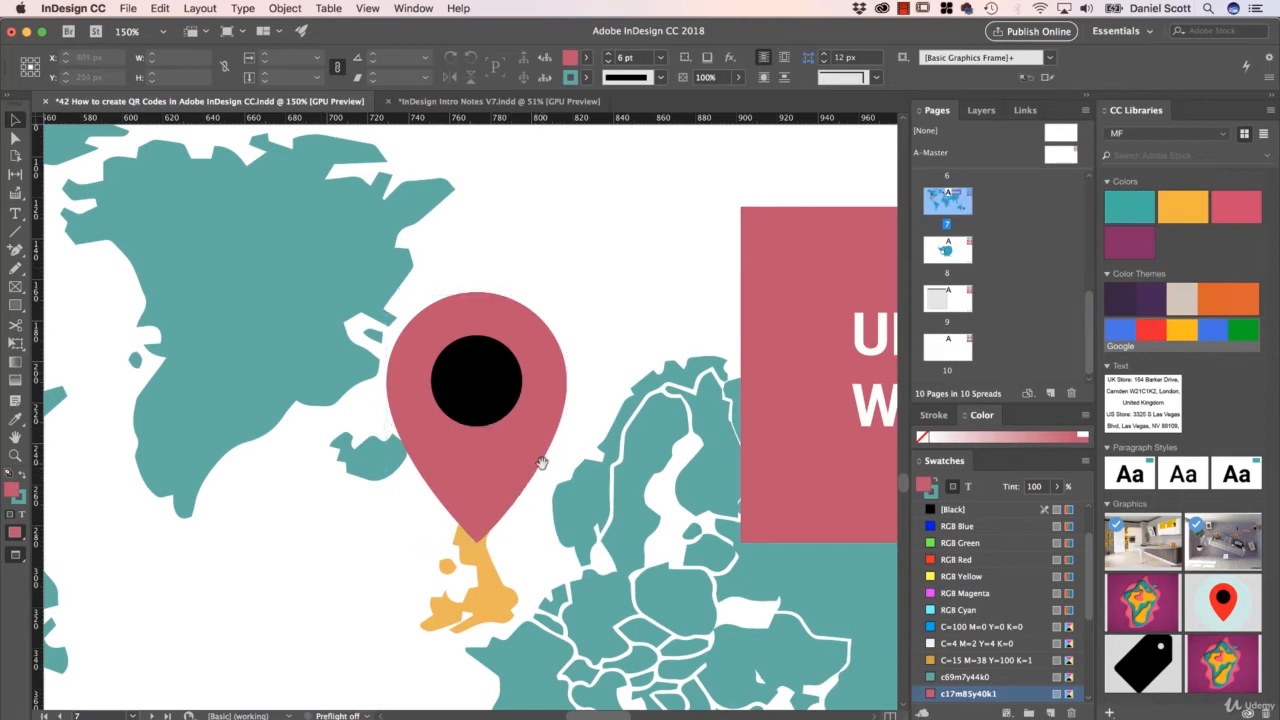
Jump from the UK pin to the New Zealand pin and back again at 150% zoom
scroll(539, 438, down, 3)
drag(541, 439, 851, 661)
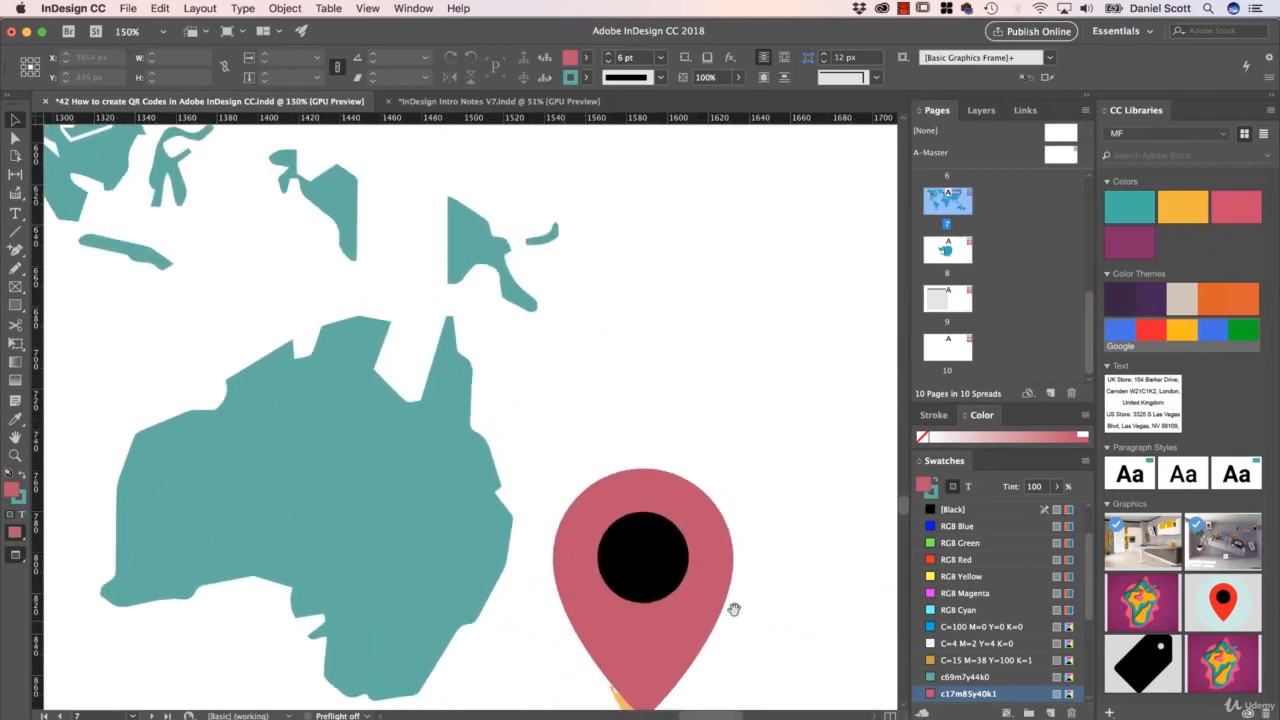
drag(681, 591, 357, 378)
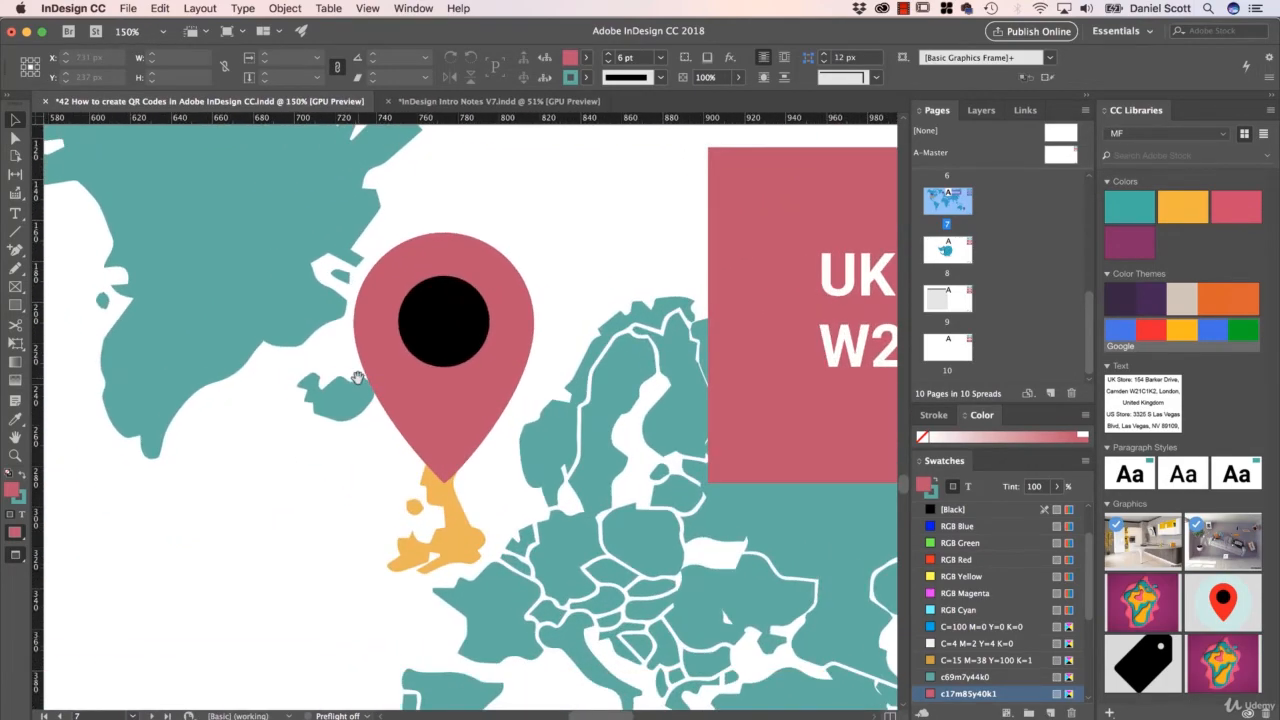
click(443, 357)
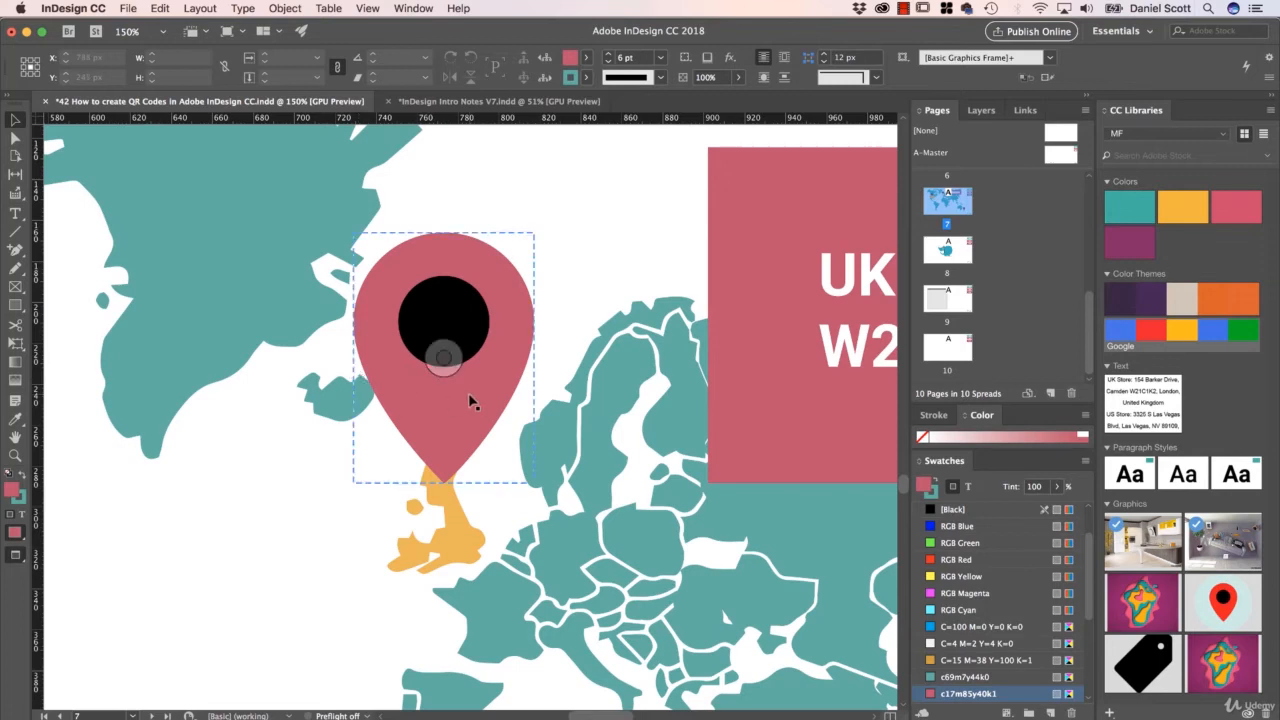
click(468, 393)
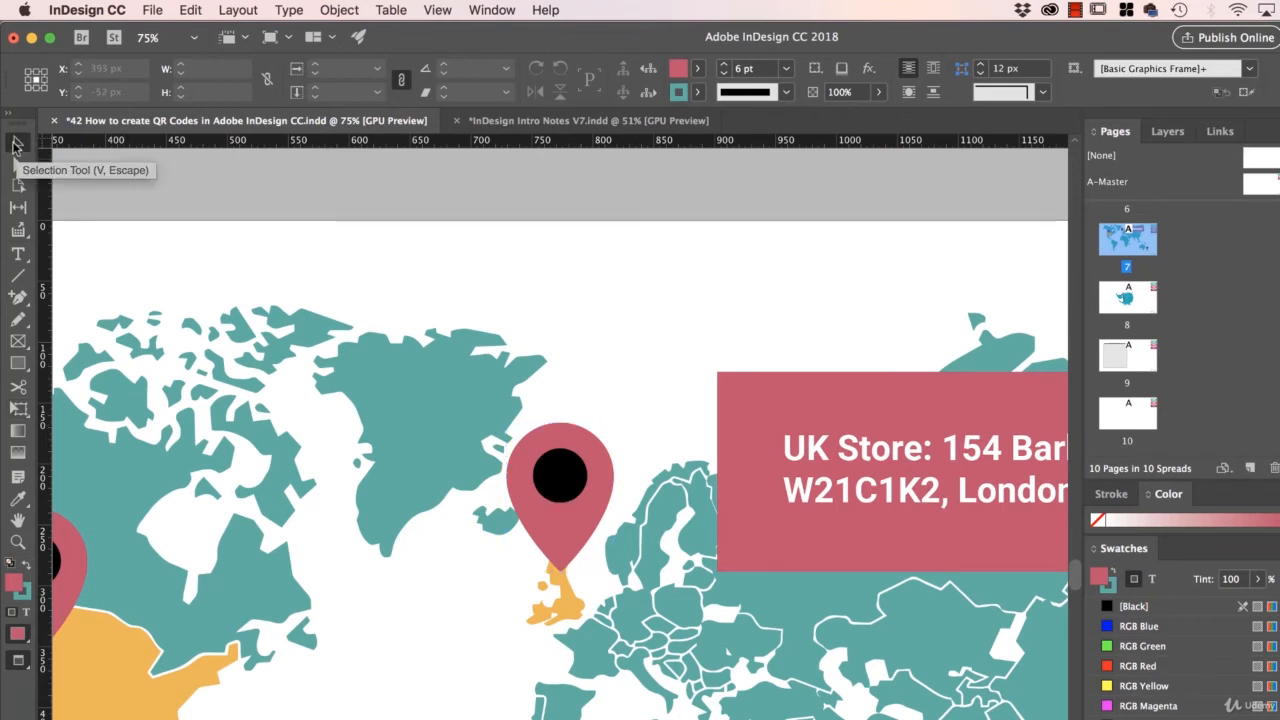
Try drawing a rectangle about 109 by 41 px above the map on page 7, and delete it
click(16, 144)
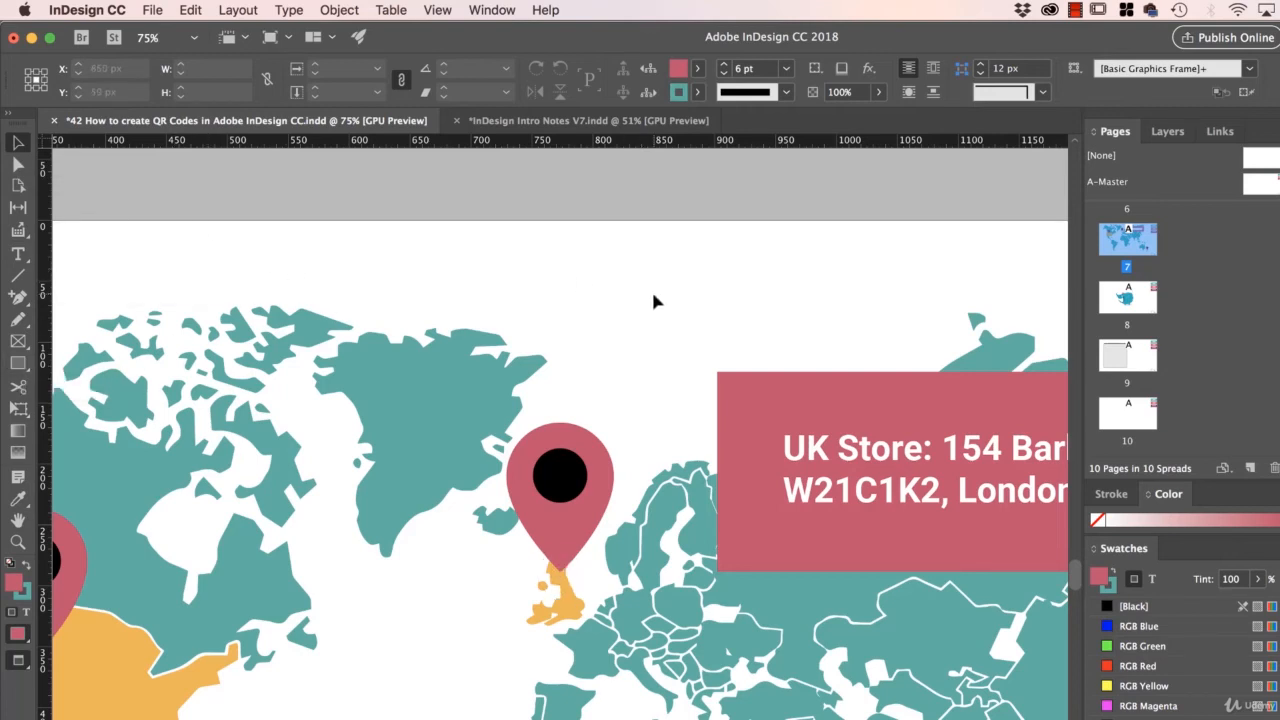
key(m)
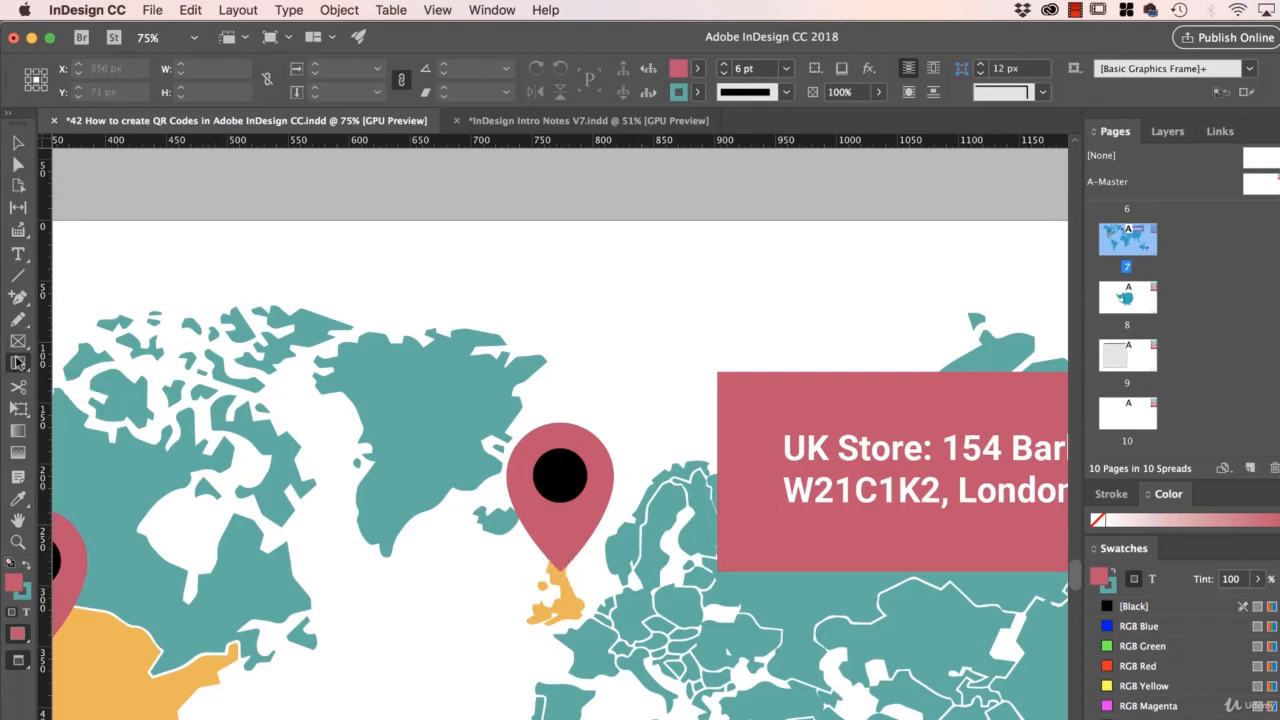
drag(482, 245, 614, 294)
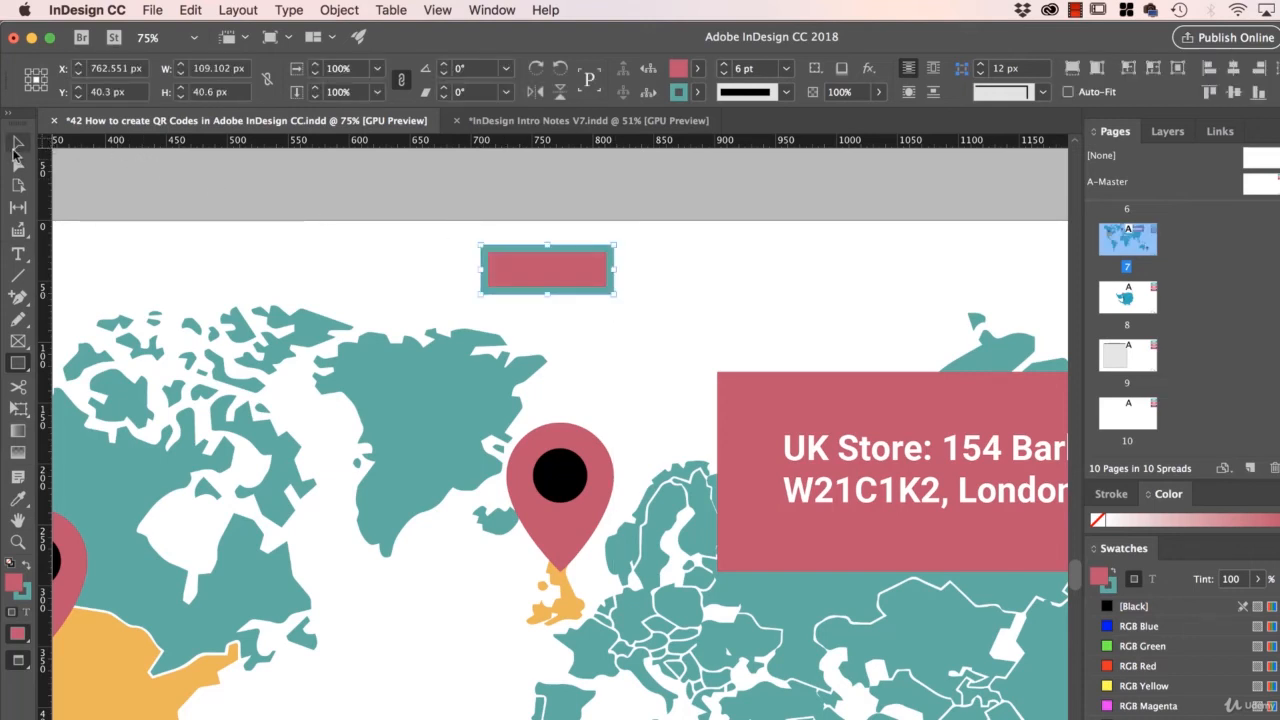
click(18, 143)
key(Delete)
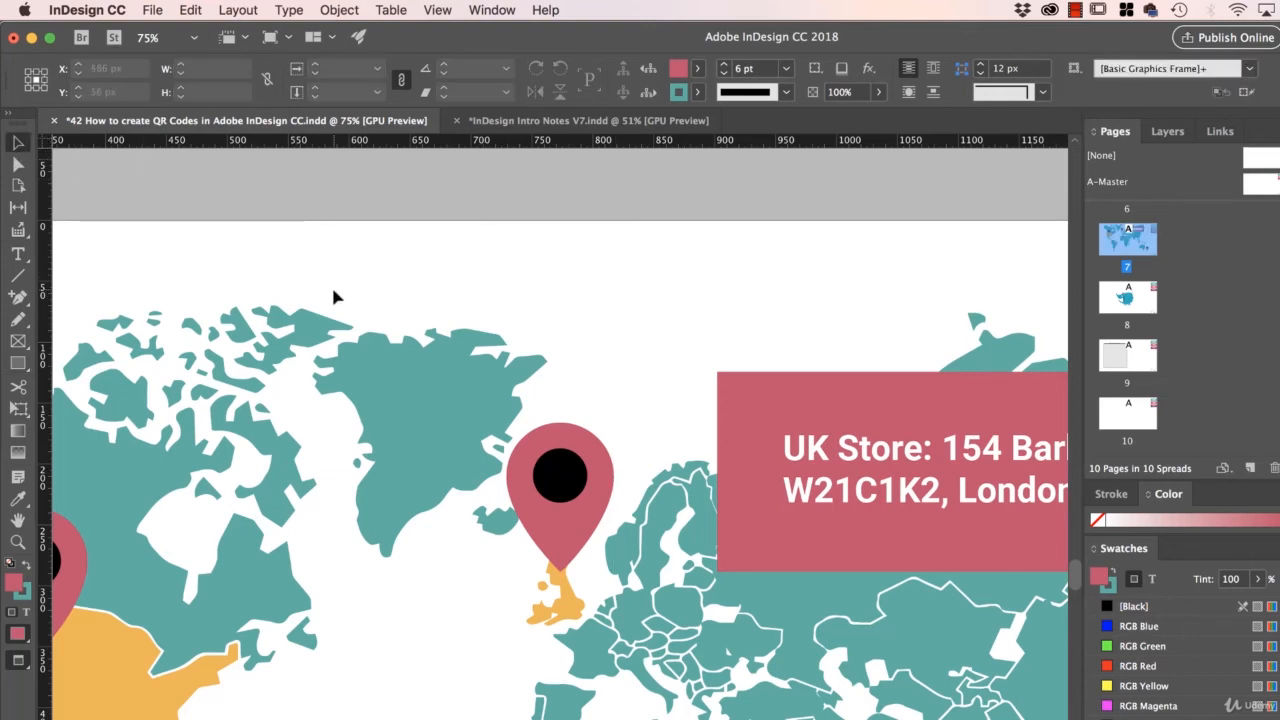
Draw a rectangle about 137 by 70 px above the page 7 map and an empty text frame about 113 by 70 px beside it
click(20, 366)
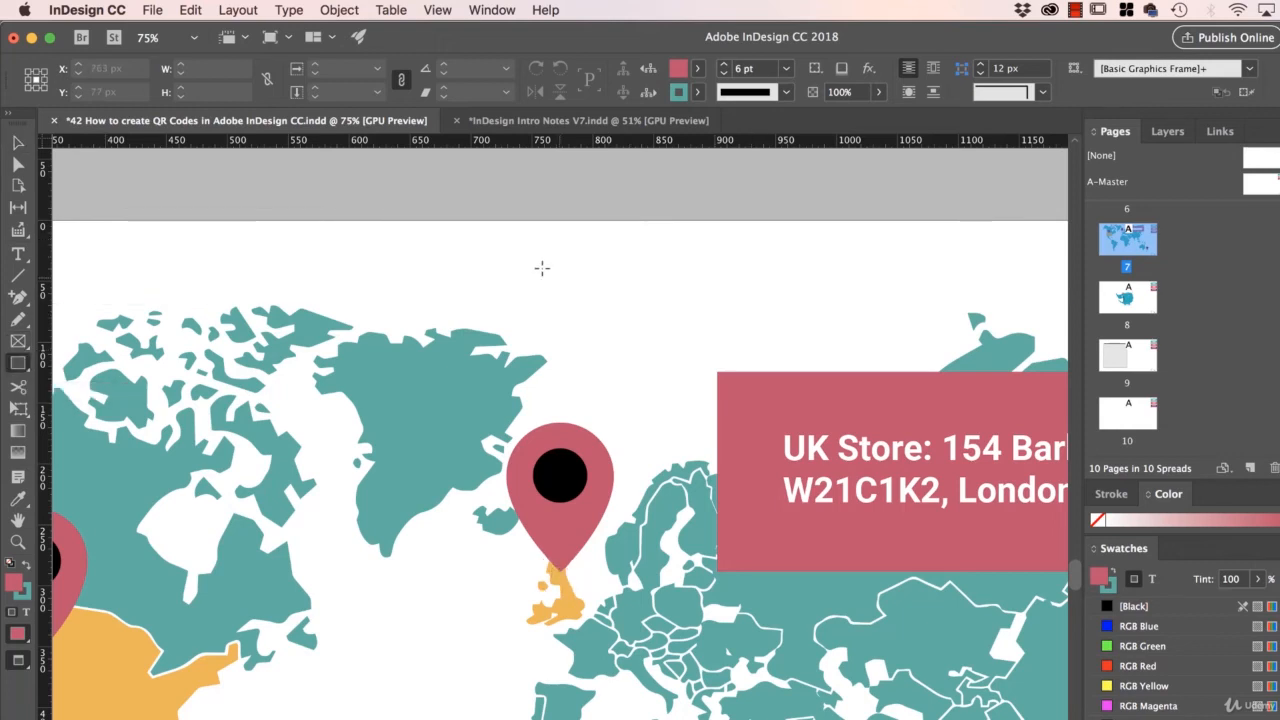
drag(542, 268, 709, 352)
key(v)
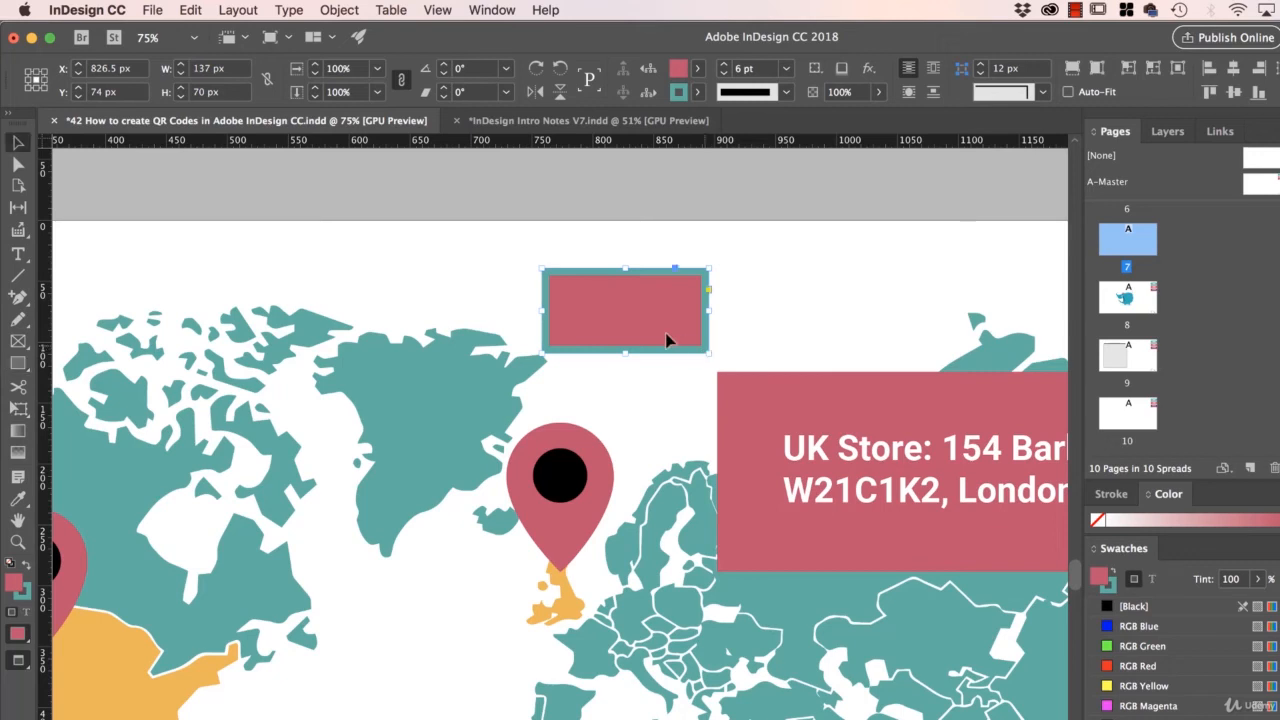
key(t)
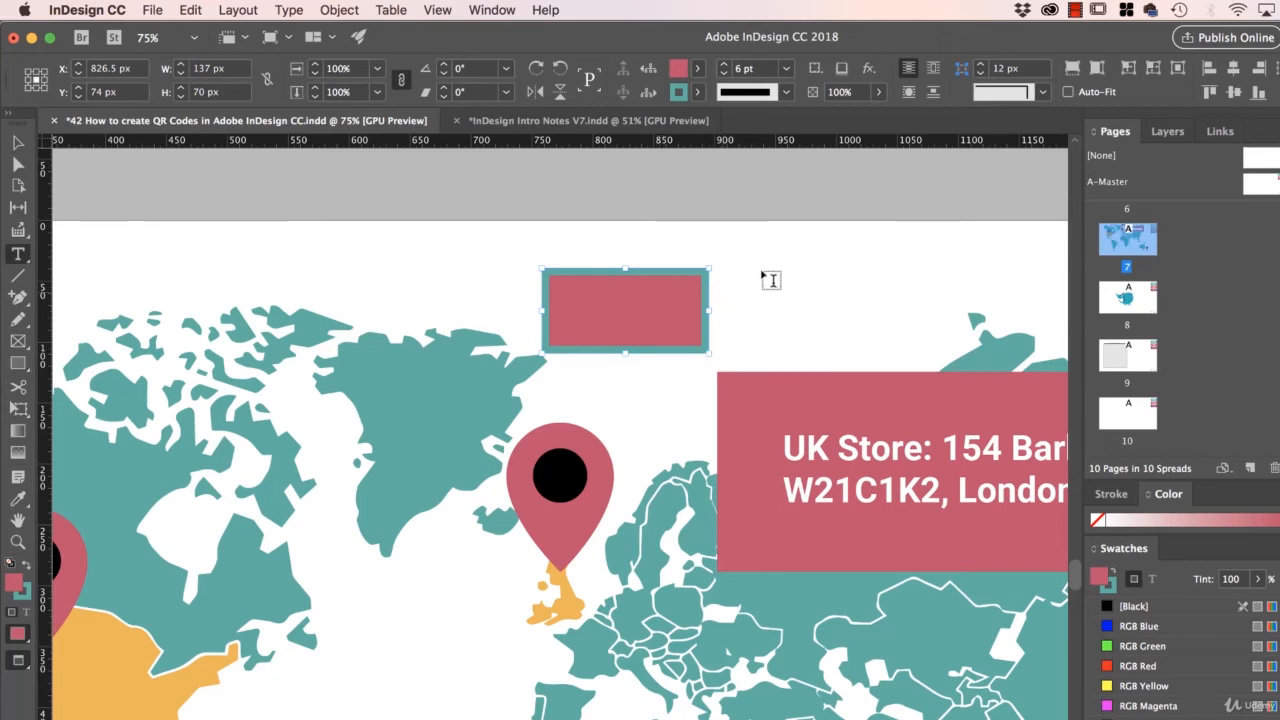
drag(741, 251, 878, 336)
key(Escape)
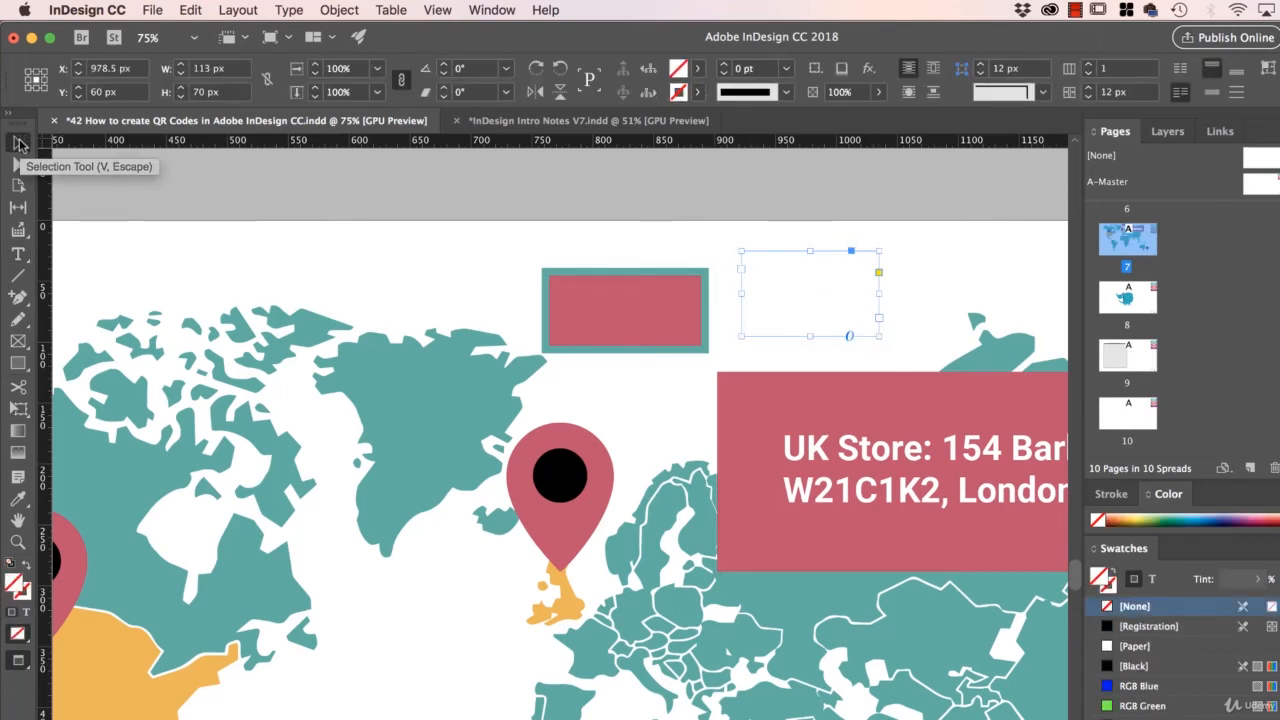
Zoom in on the UK map pin to about 200% by marking the area around it, and return to the Selection tool
key(z)
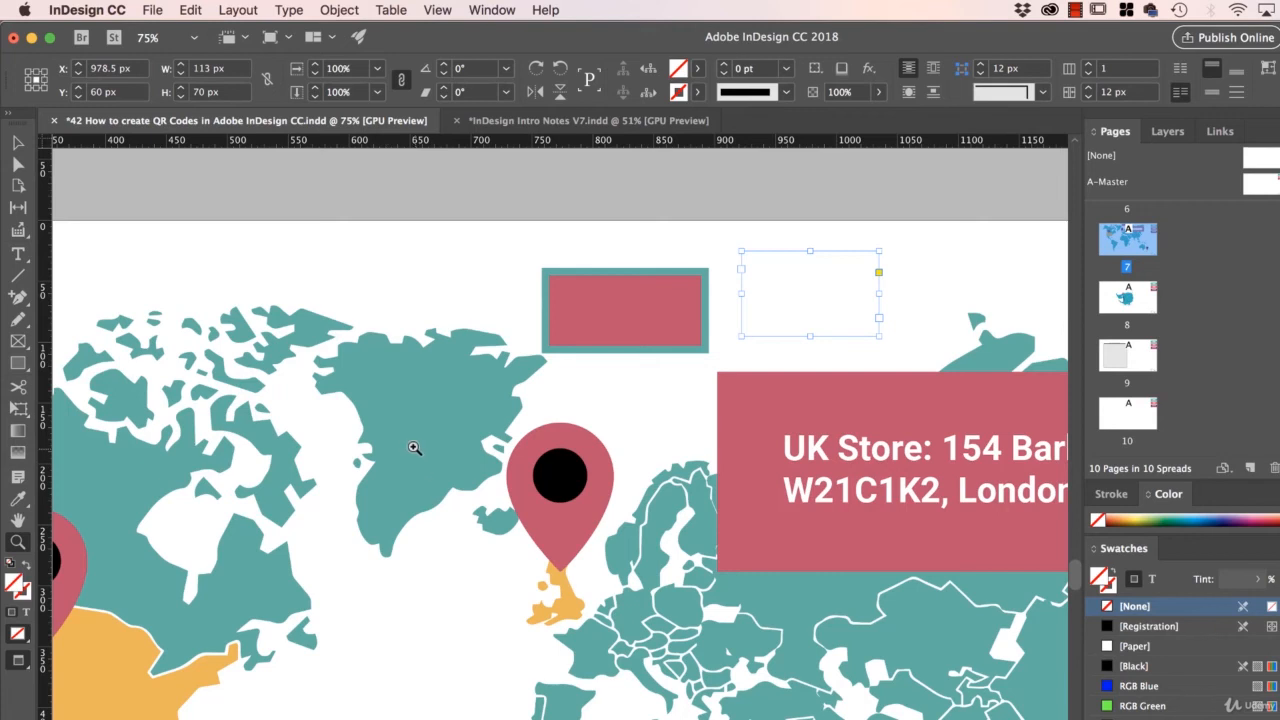
drag(348, 370, 715, 632)
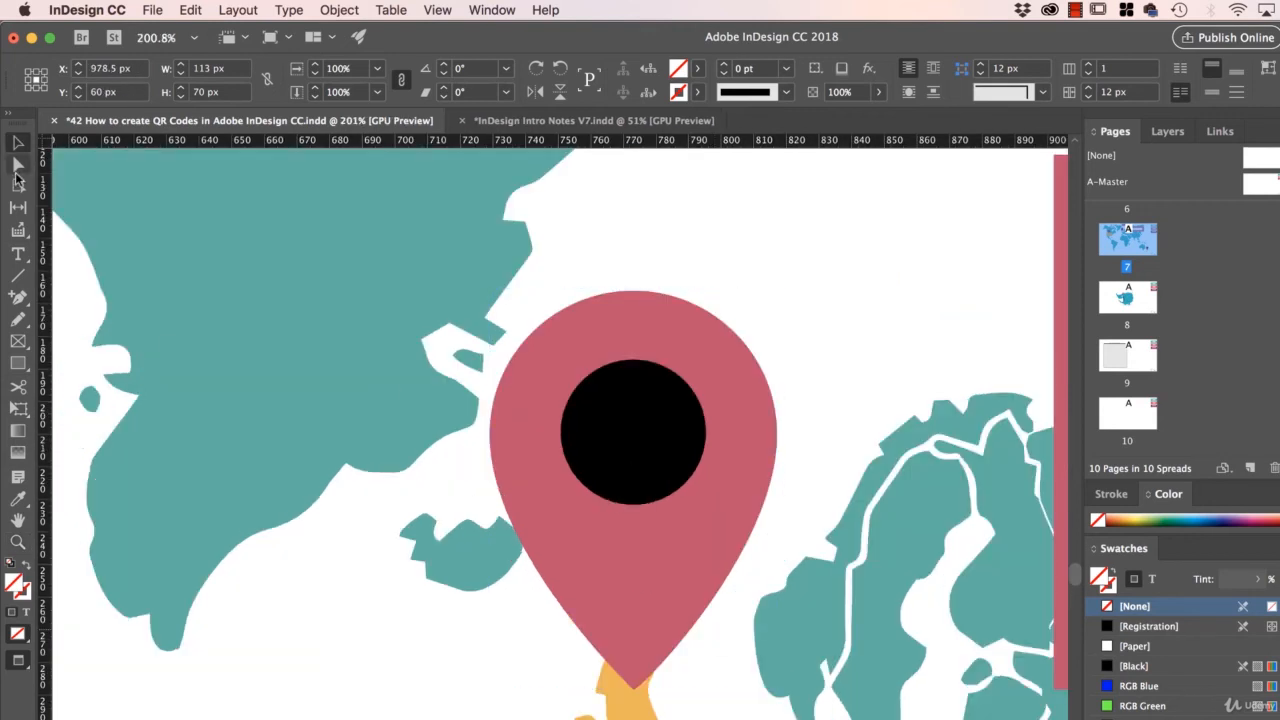
click(306, 496)
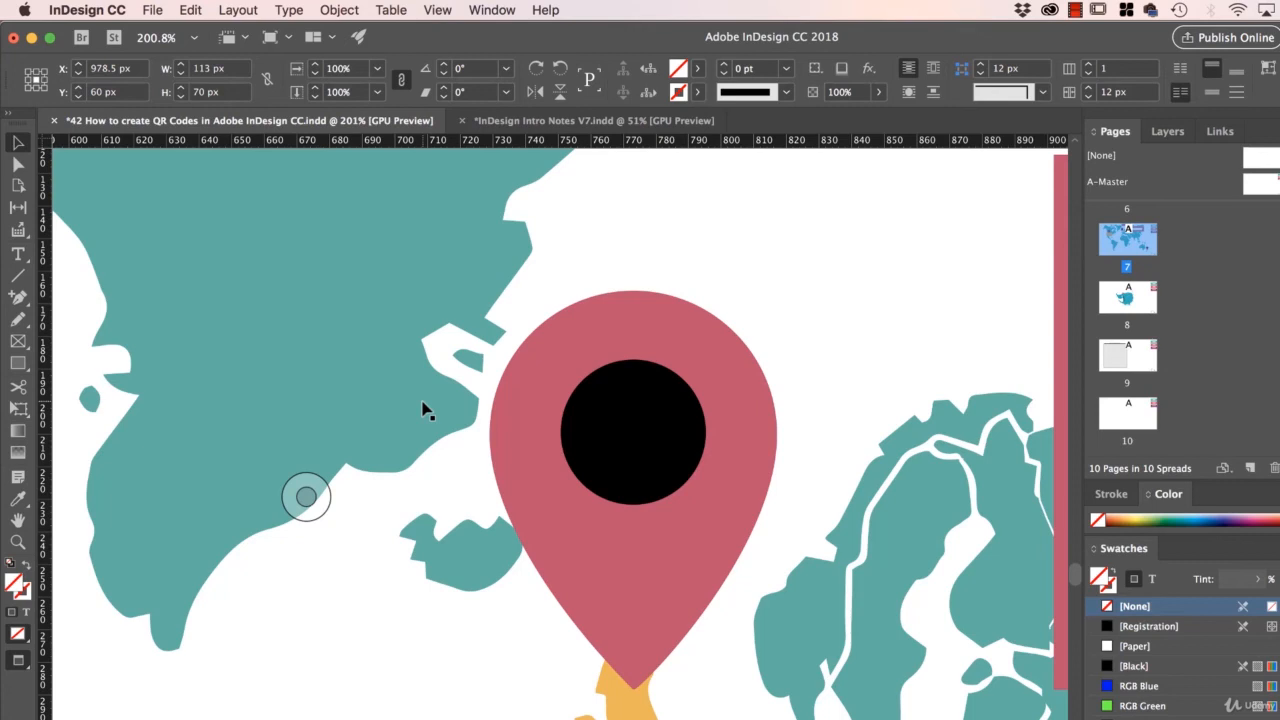
click(306, 497)
Compare the Object commands in their standard and alphabetical order, and view the Type and File commands sorted alphabetically
click(358, 7)
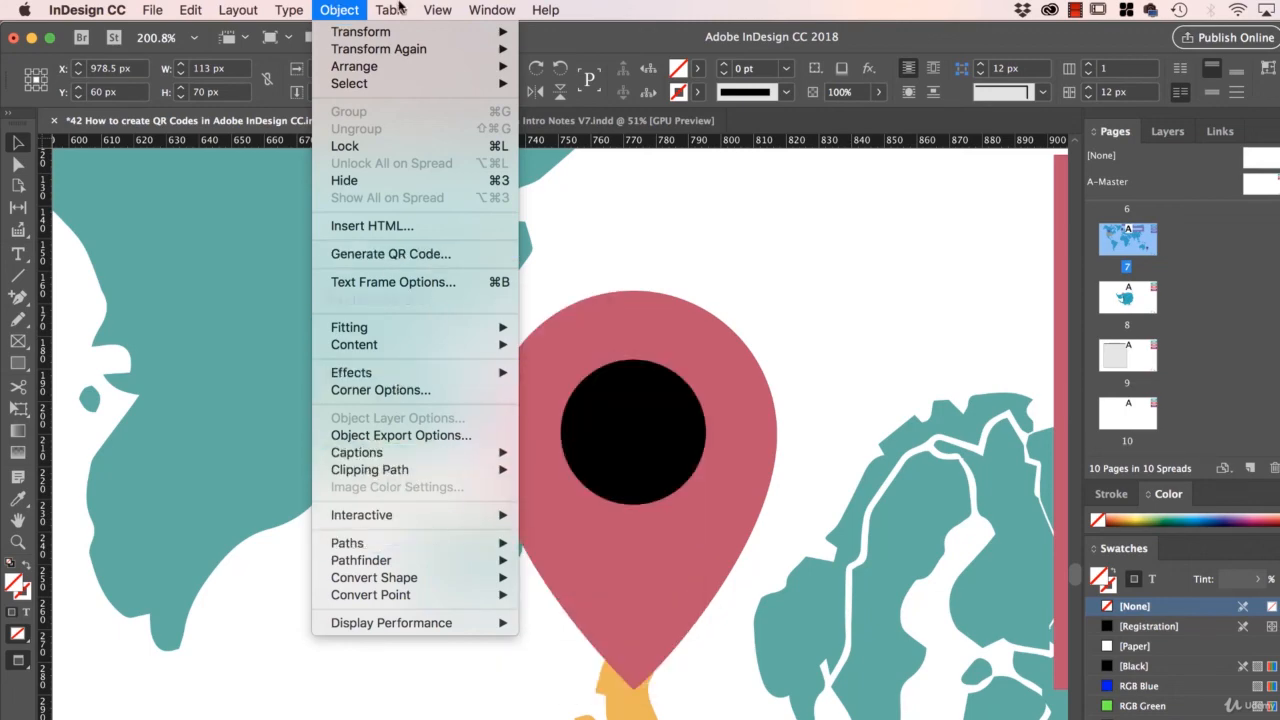
click(353, 5)
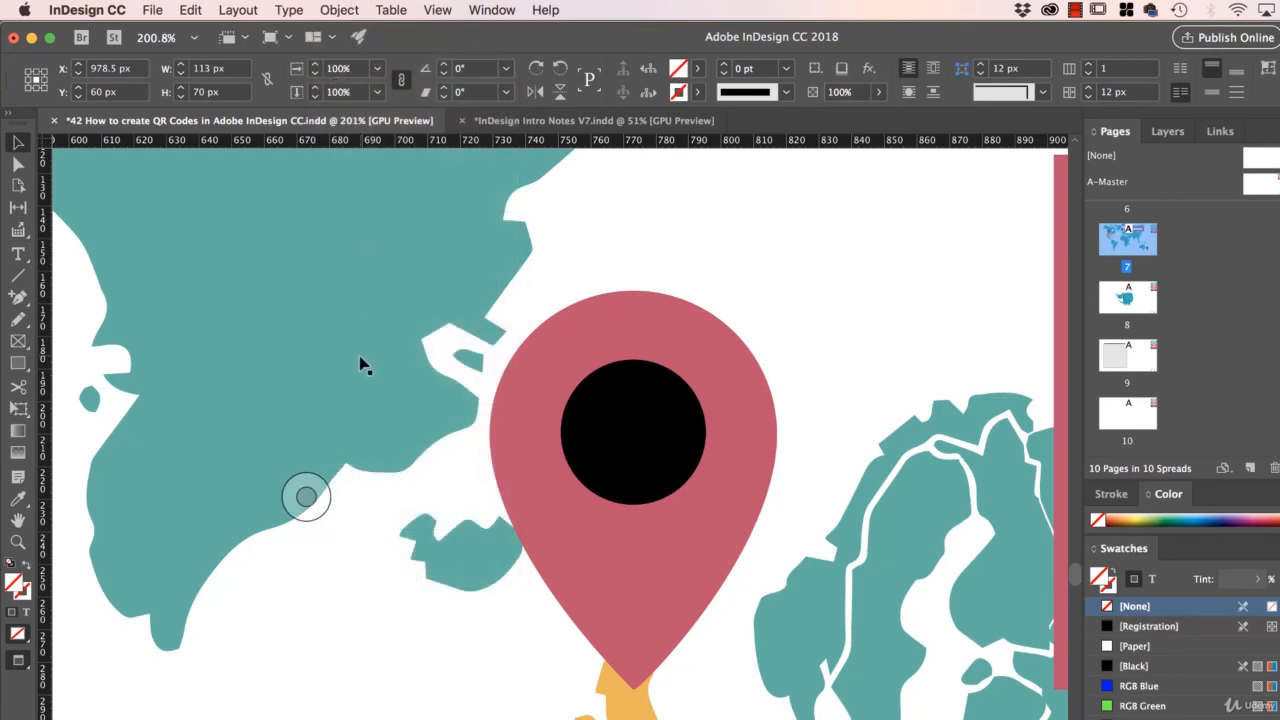
click(340, 9)
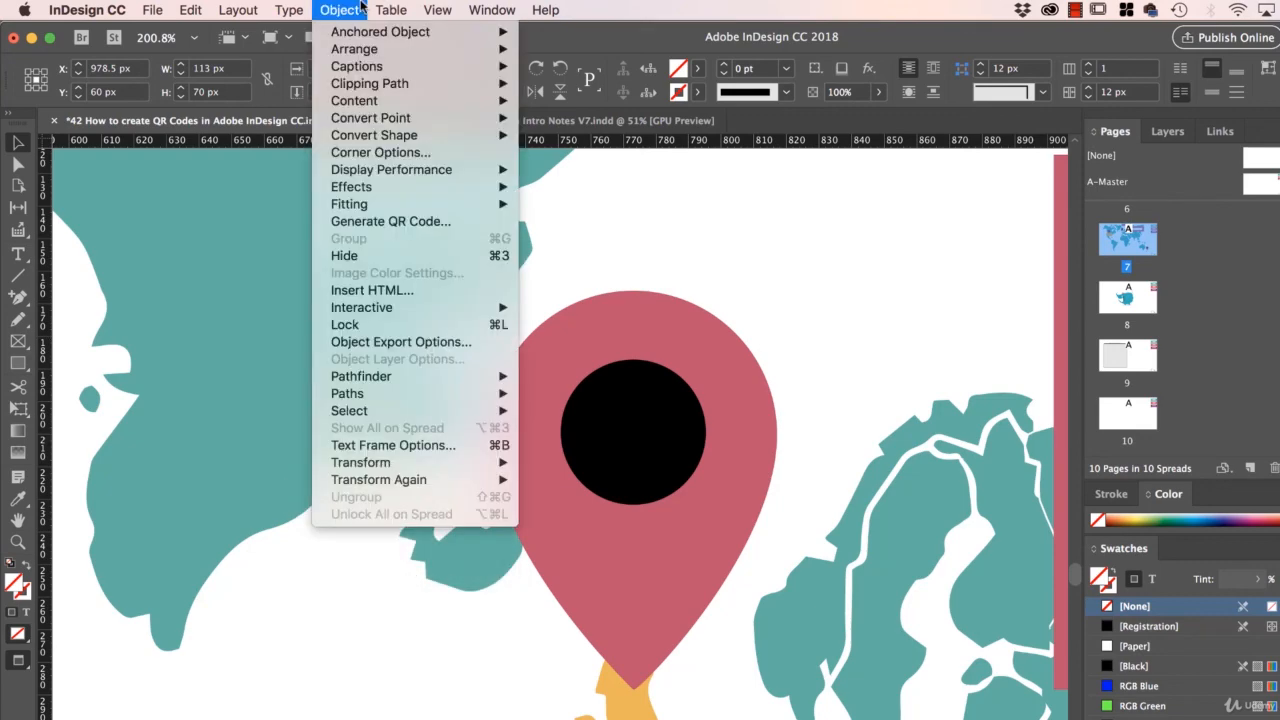
mouse_move(290, 8)
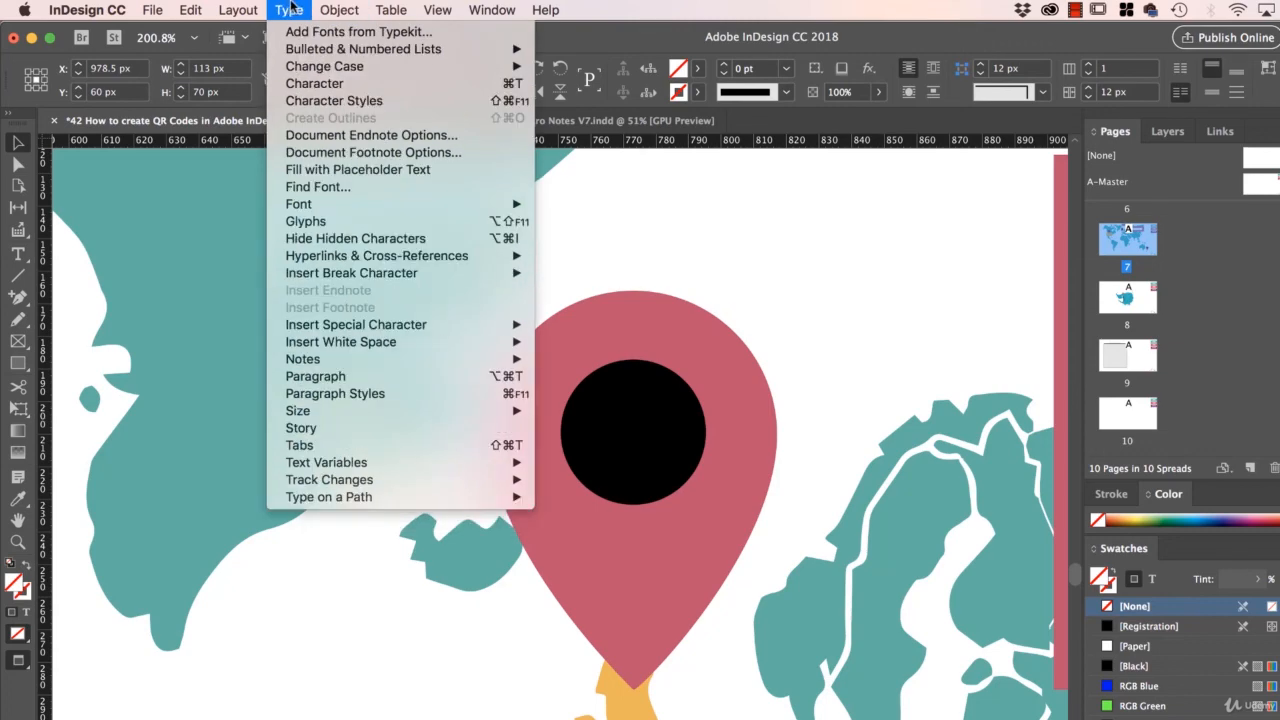
mouse_move(160, 8)
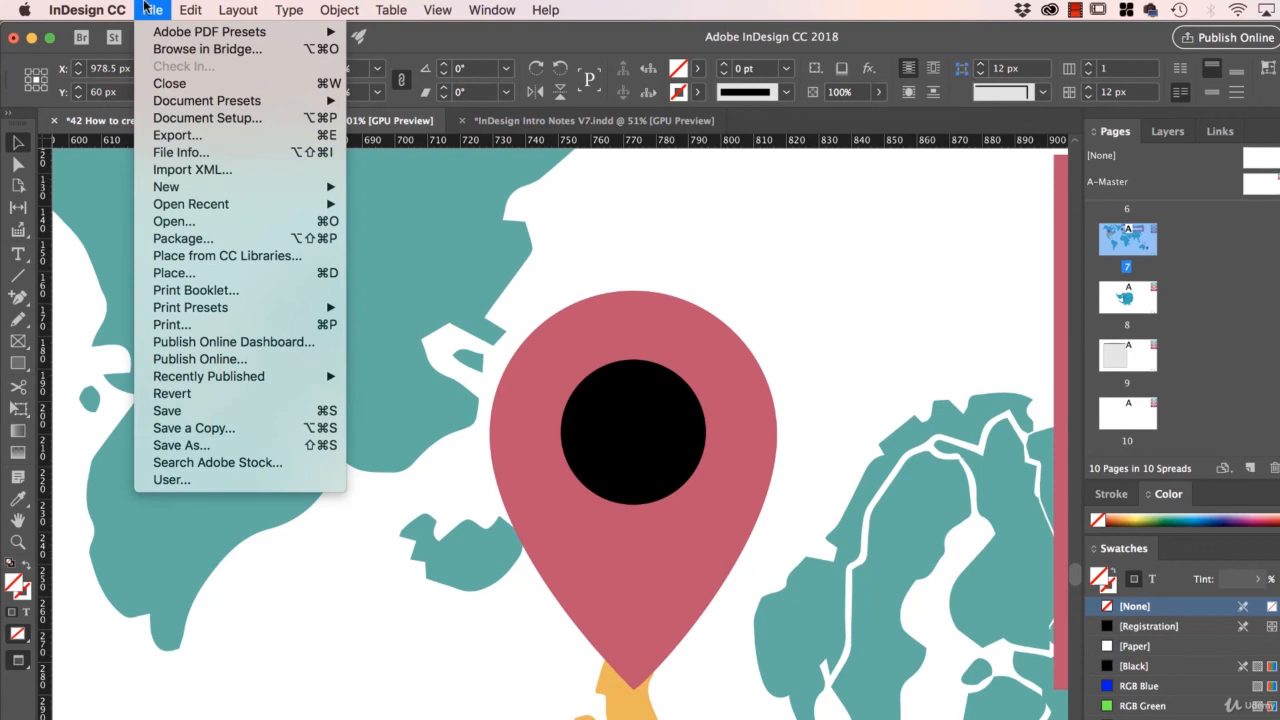
click(148, 9)
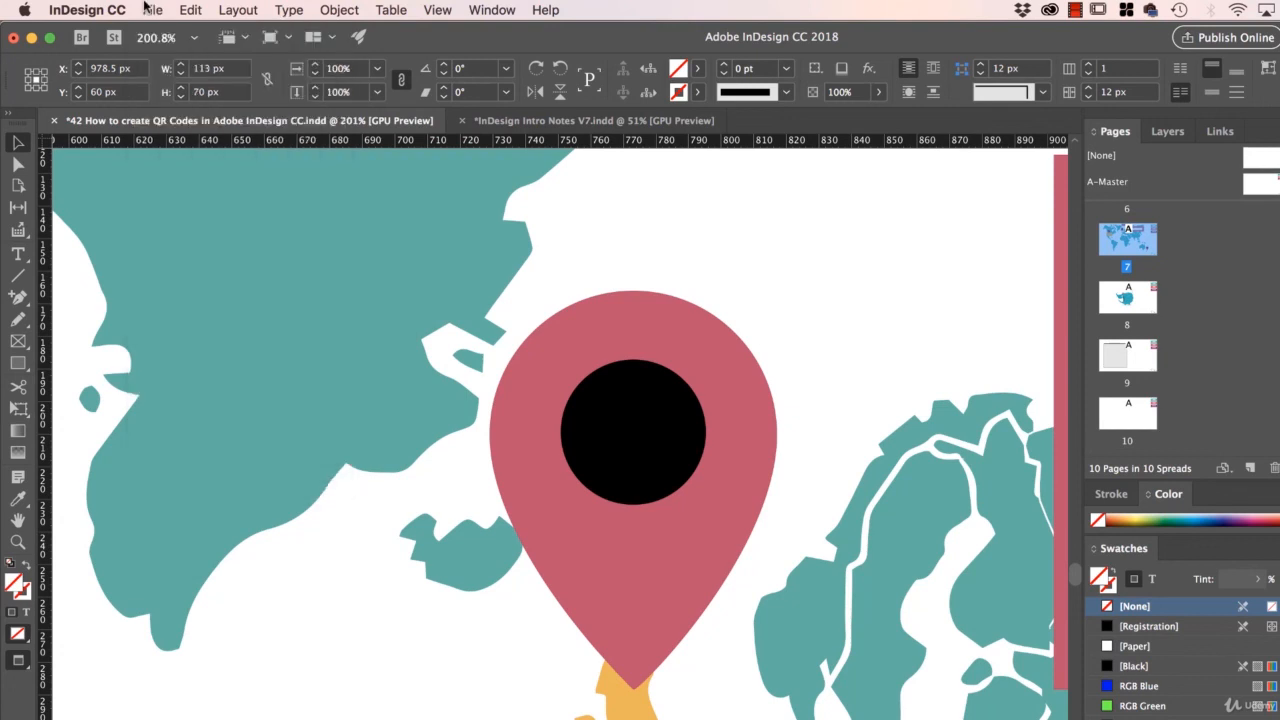